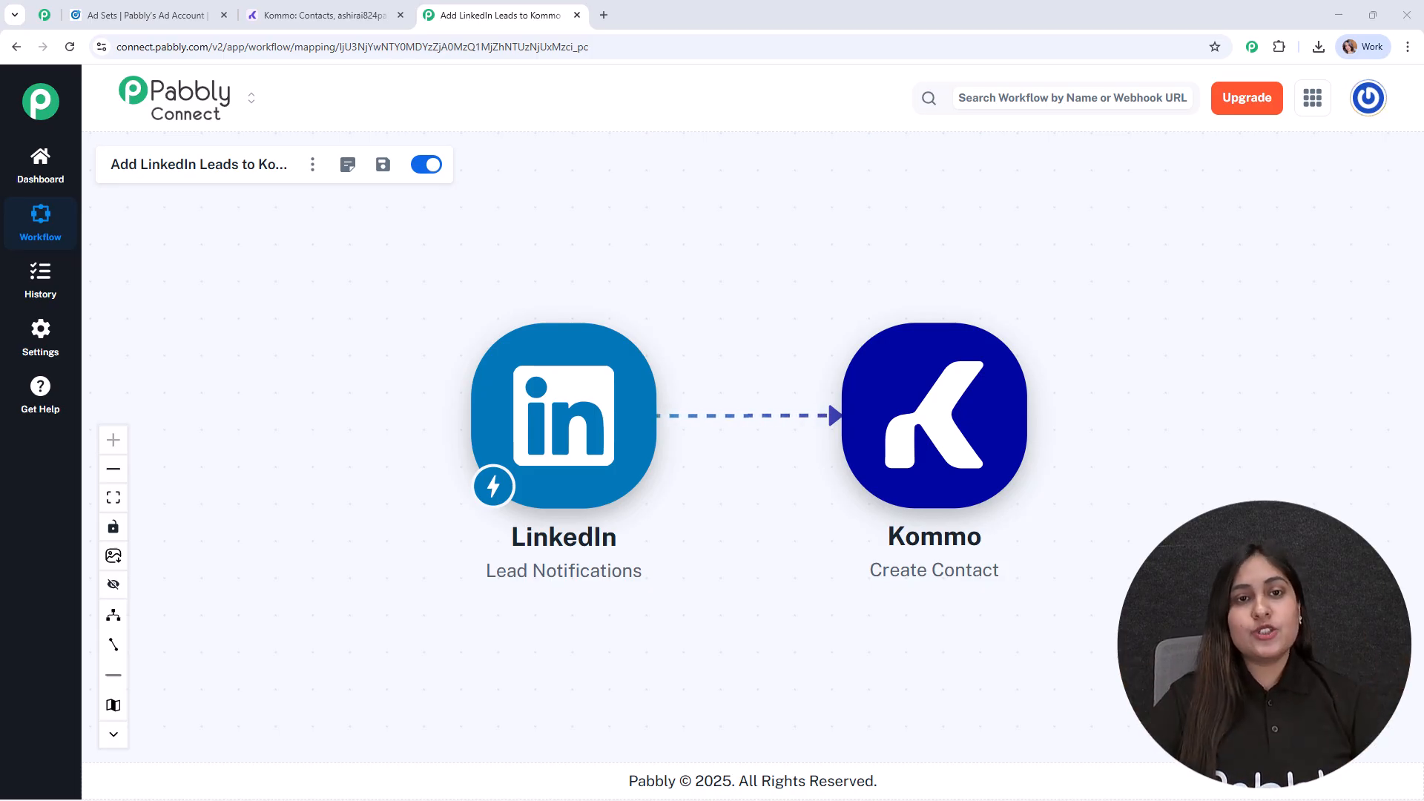
- Open the pabbly.com/connect website in a new browser tab
{"action": "left_click", "coordinate": [603, 13]}
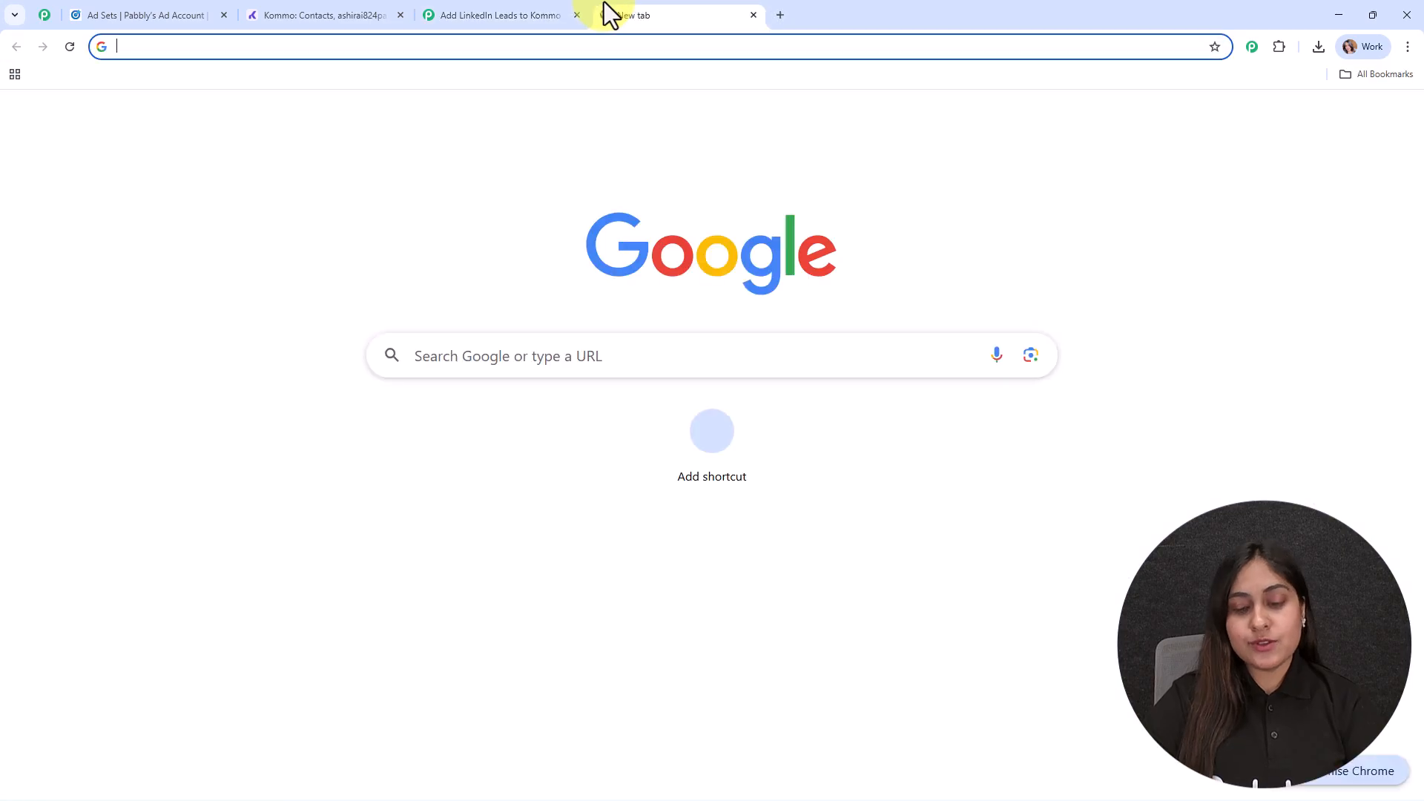
{"action": "type", "text": "pabb"}
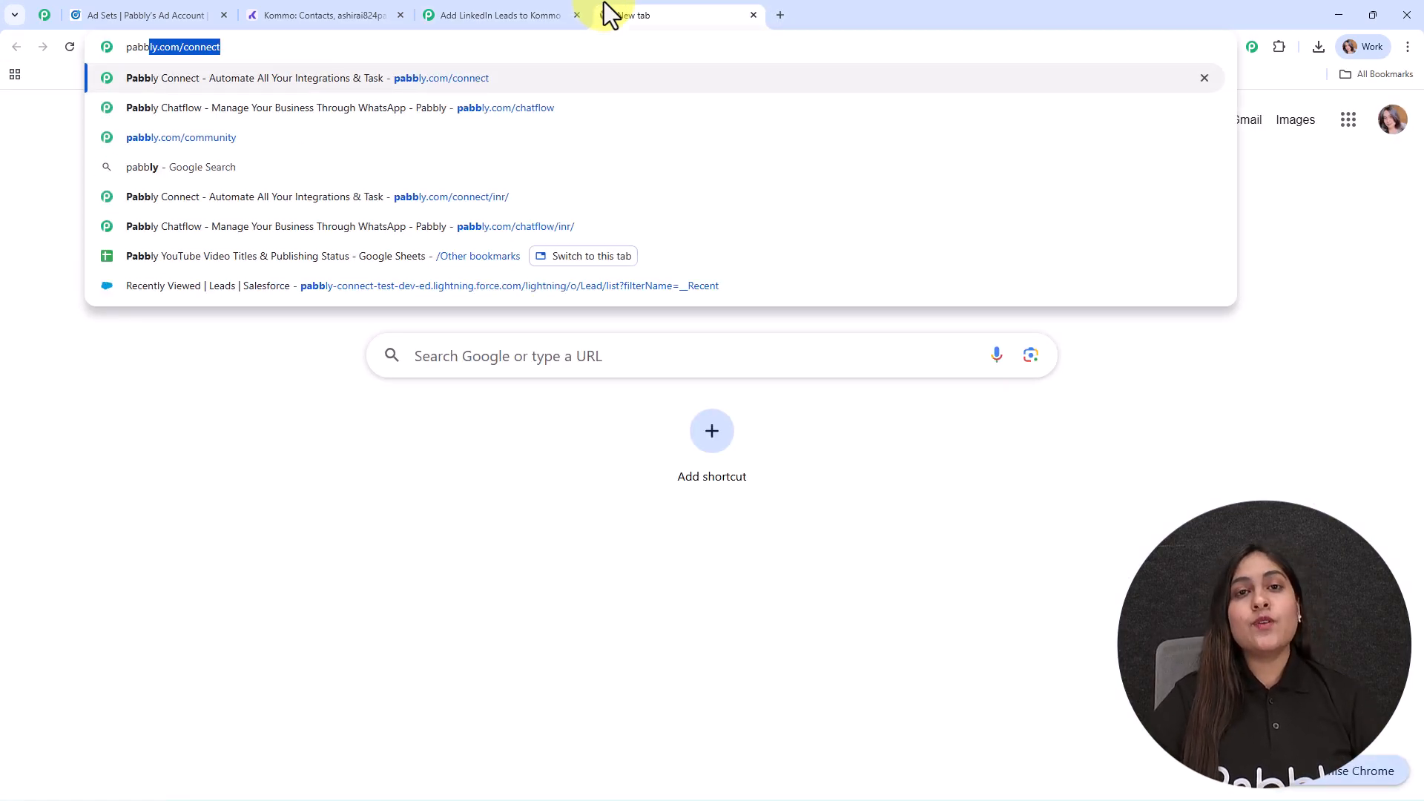
{"action": "key", "text": "Return"}
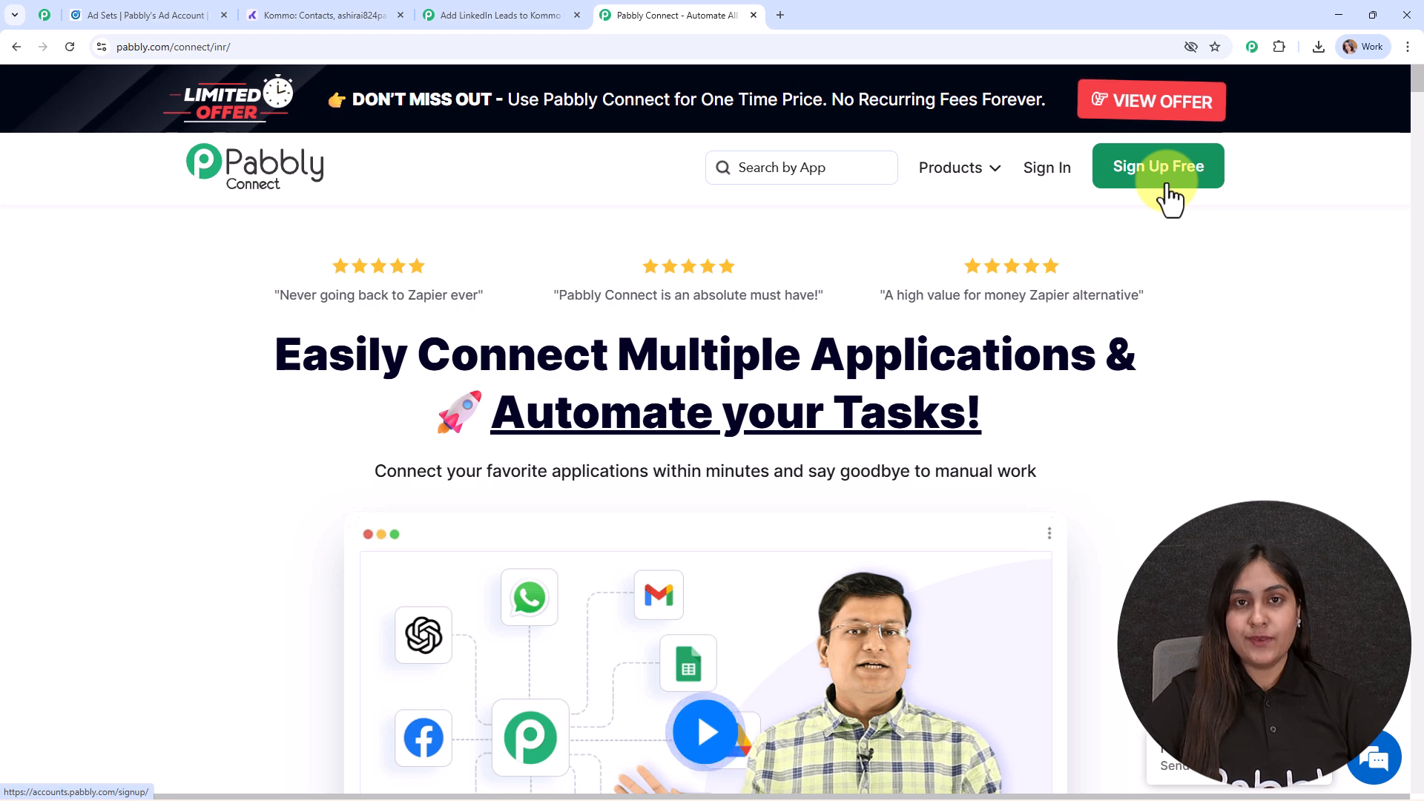
- Sign in to the Pabbly account and access the Pabbly Connect application from the list of all apps
{"action": "left_click", "coordinate": [1048, 180]}
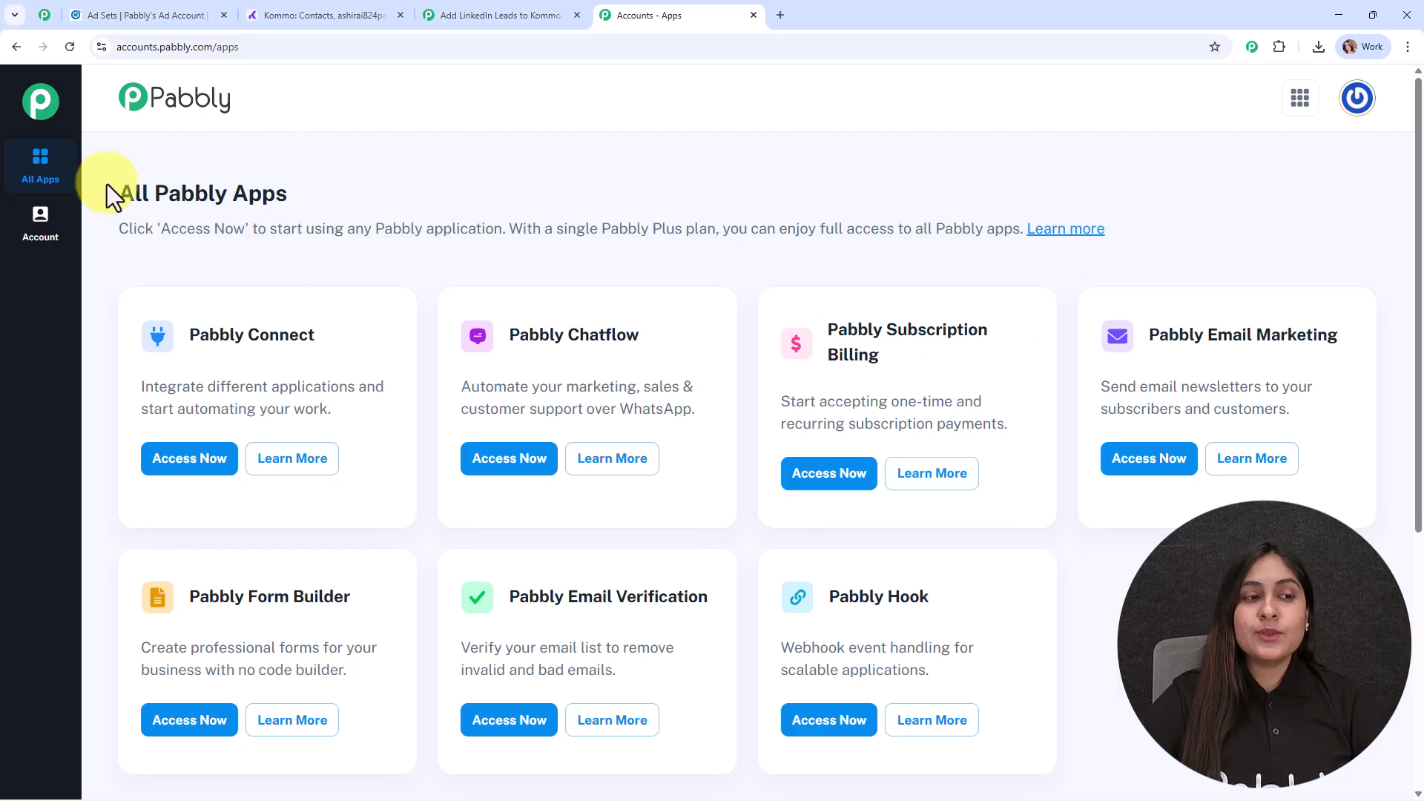
{"action": "left_click_drag", "start_coordinate": [110, 193], "coordinate": [323, 189]}
{"action": "left_click", "coordinate": [708, 186]}
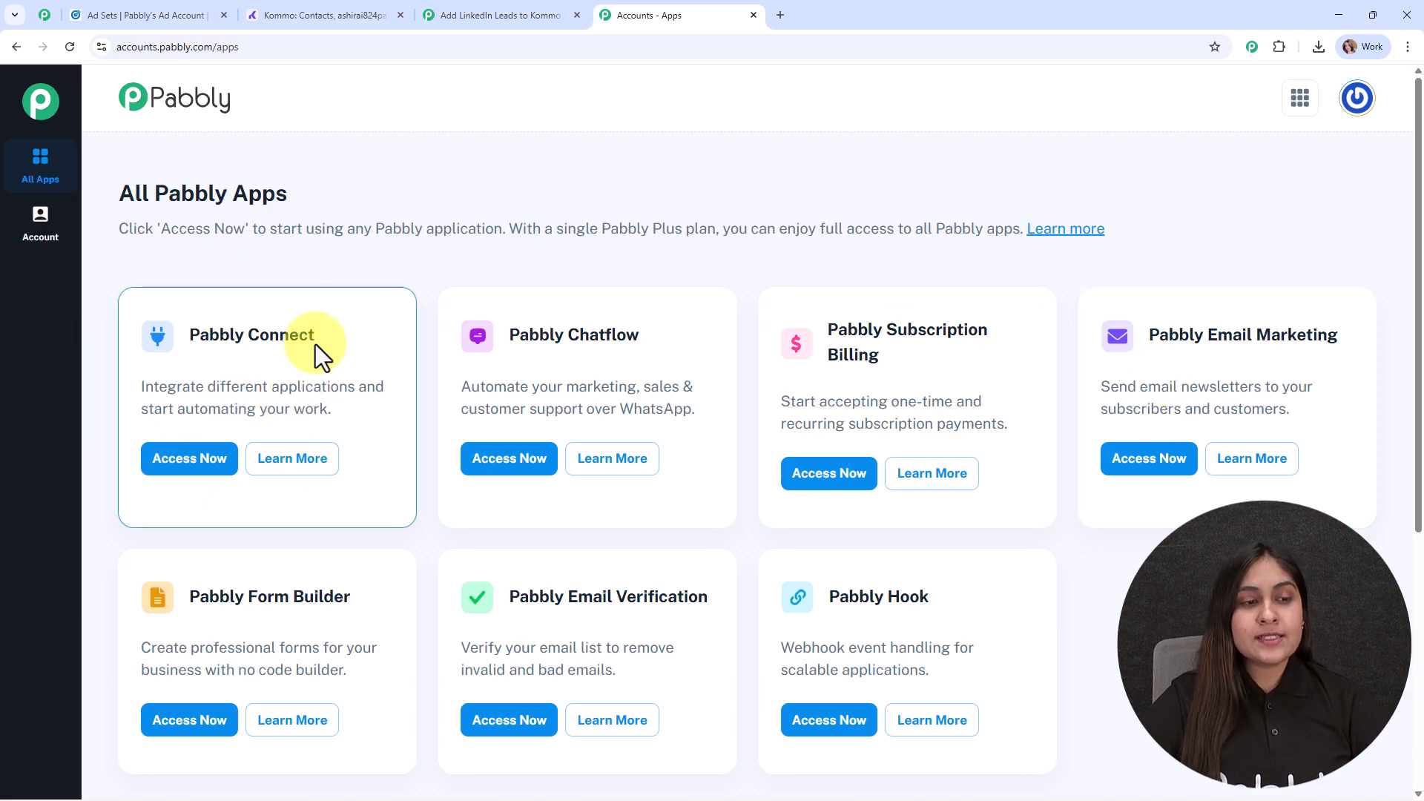
{"action": "left_click", "coordinate": [176, 469]}
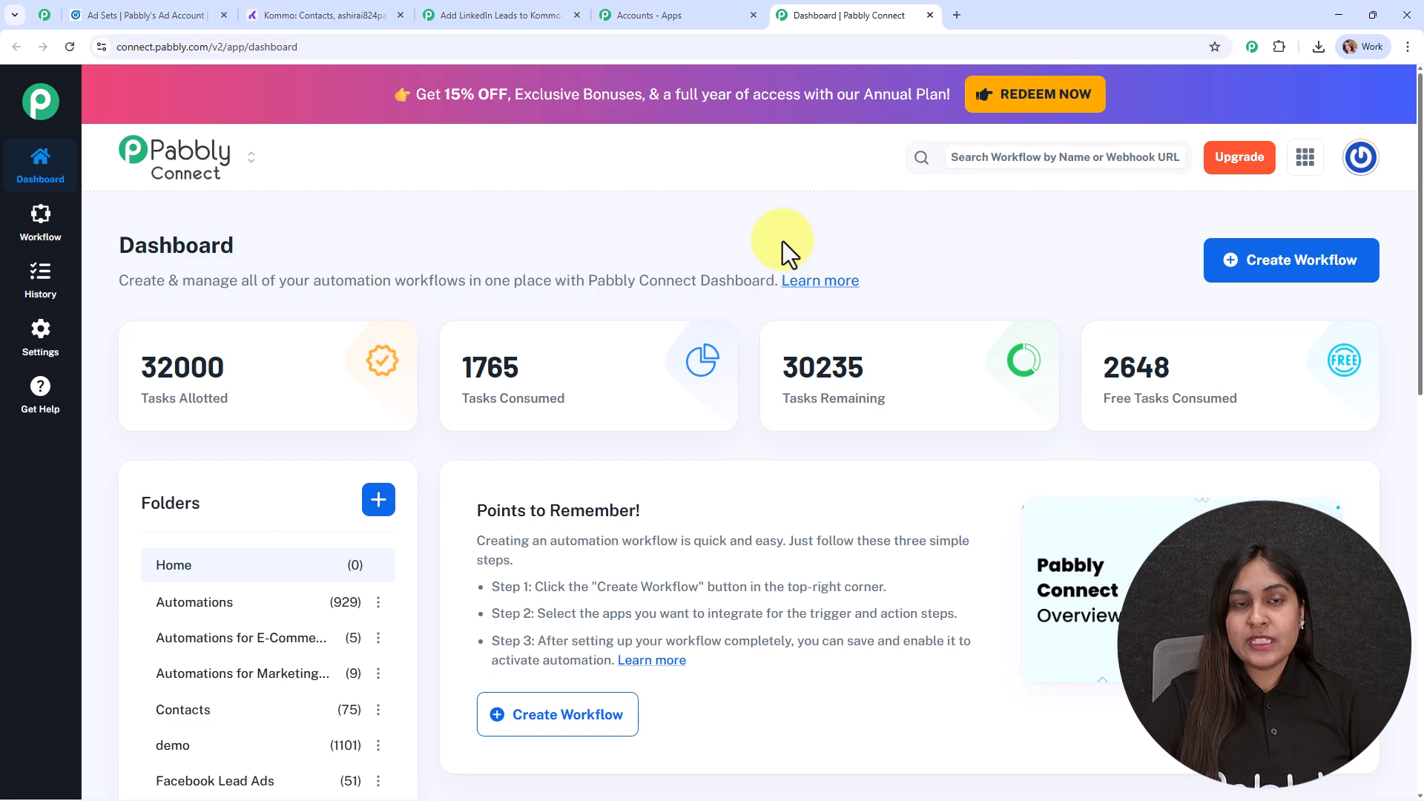
- Look through the Pabbly Community page, including its benefits, member videos, customer reviews and join options
{"action": "left_click", "coordinate": [46, 13]}
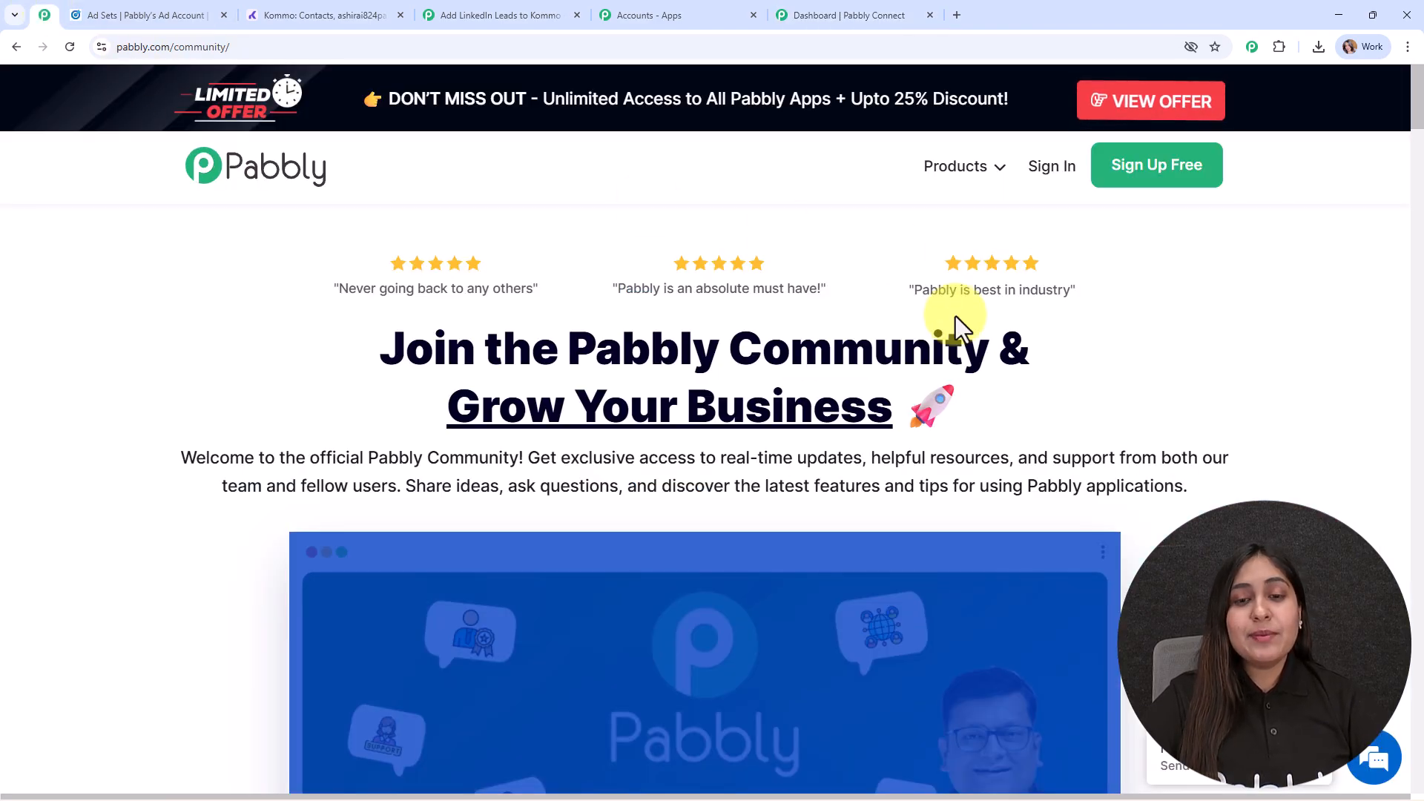
{"action": "scroll", "coordinate": [973, 419], "scroll_direction": "down", "scroll_amount": 5}
{"action": "scroll", "coordinate": [990, 456], "scroll_direction": "down", "scroll_amount": 12}
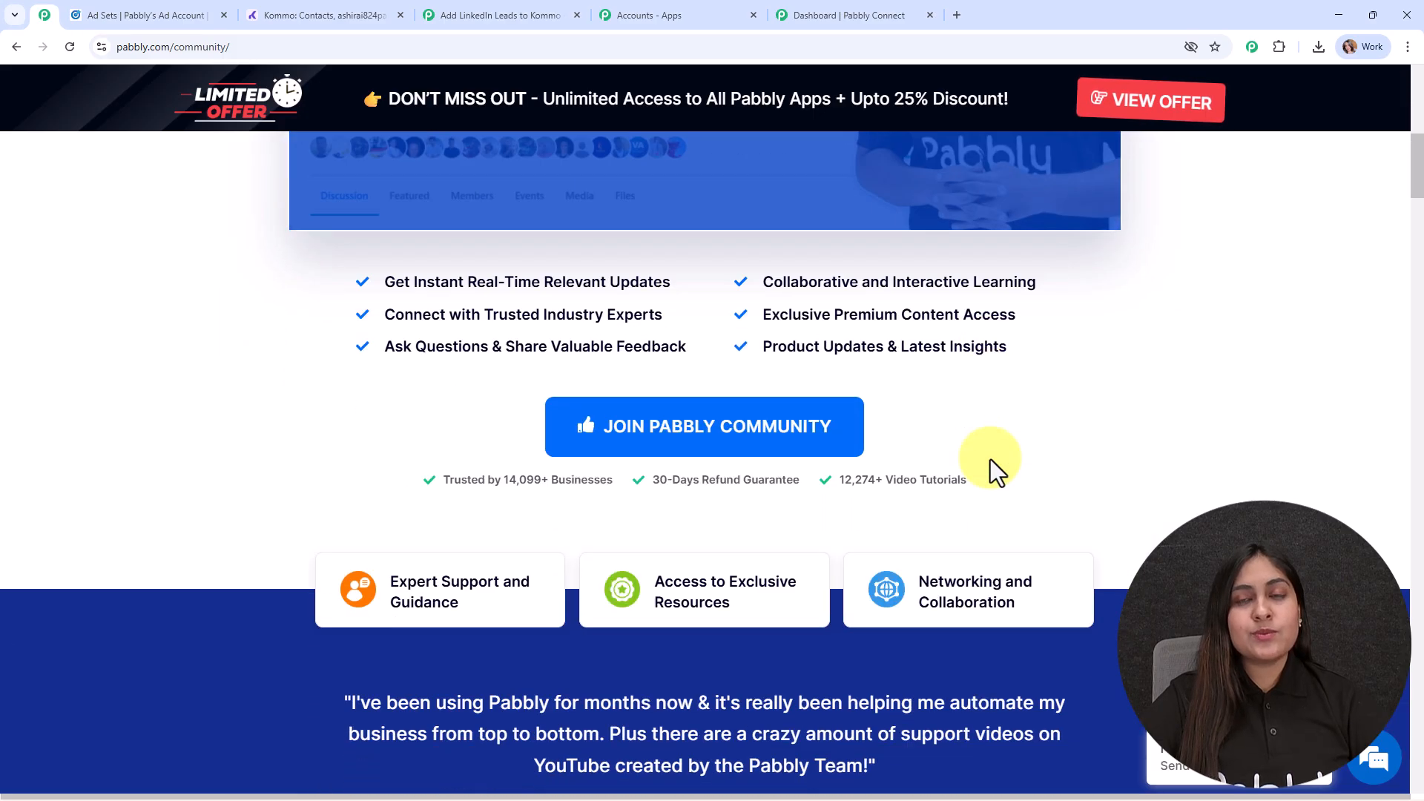
{"action": "scroll", "coordinate": [990, 457], "scroll_direction": "down", "scroll_amount": 9}
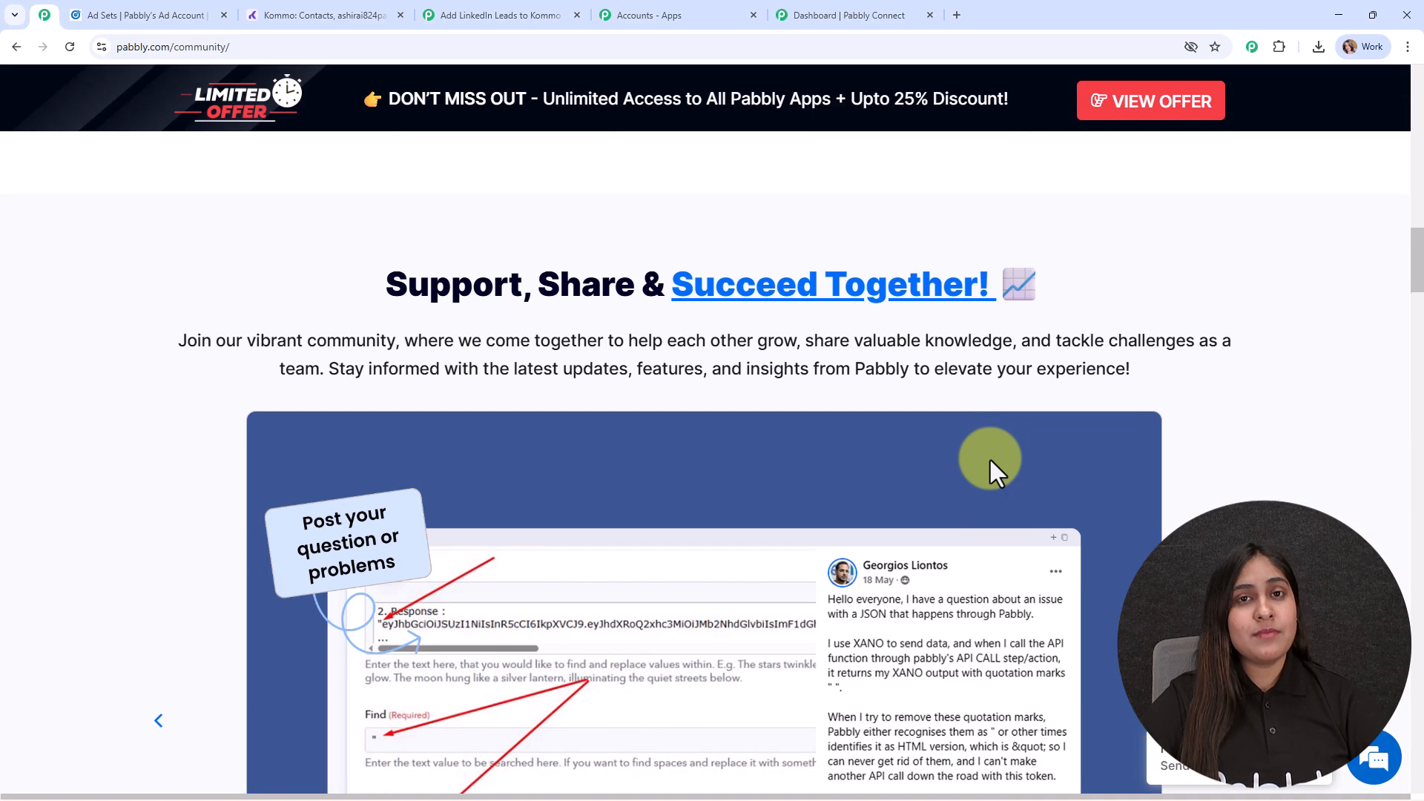
{"action": "scroll", "coordinate": [991, 460], "scroll_direction": "down", "scroll_amount": 14}
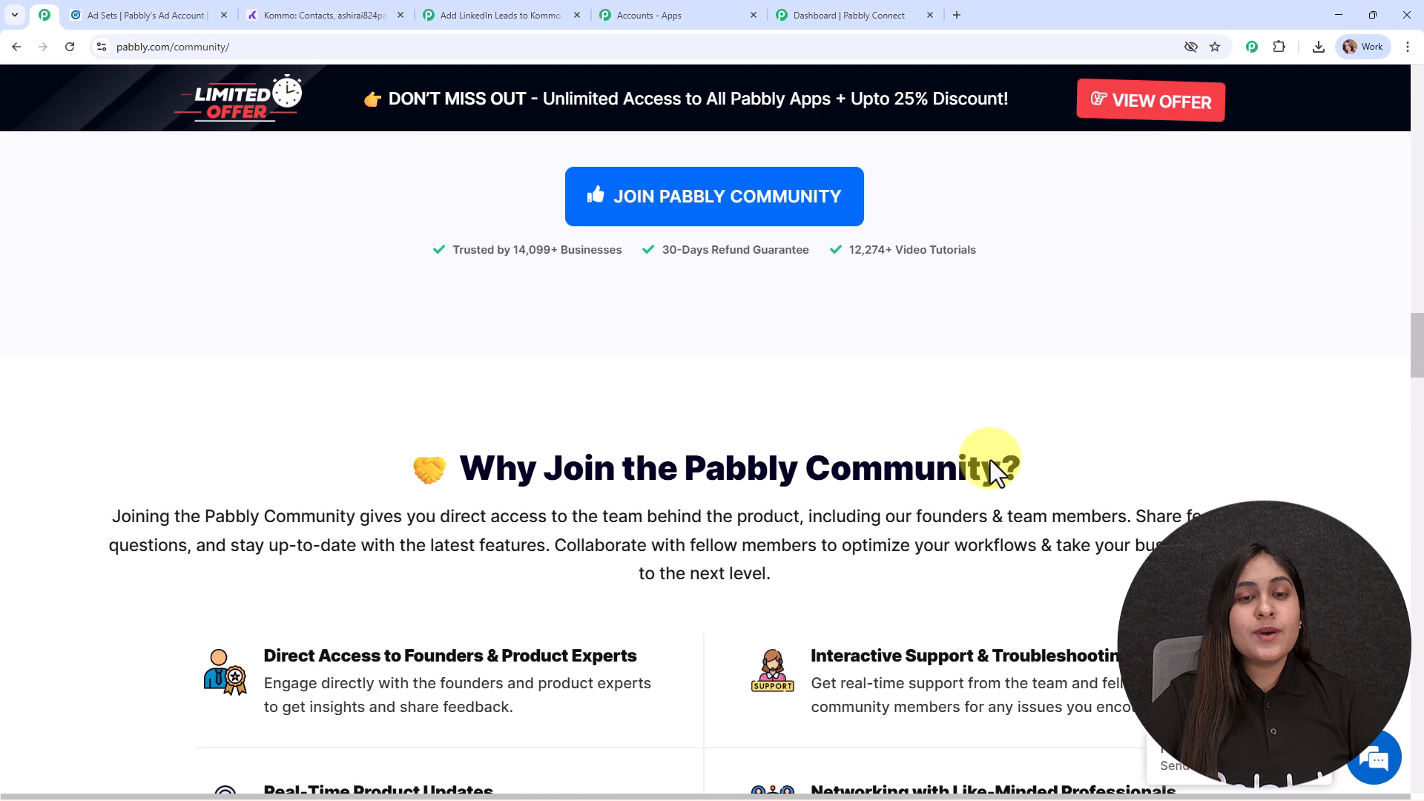
{"action": "scroll", "coordinate": [991, 459], "scroll_direction": "down", "scroll_amount": 13}
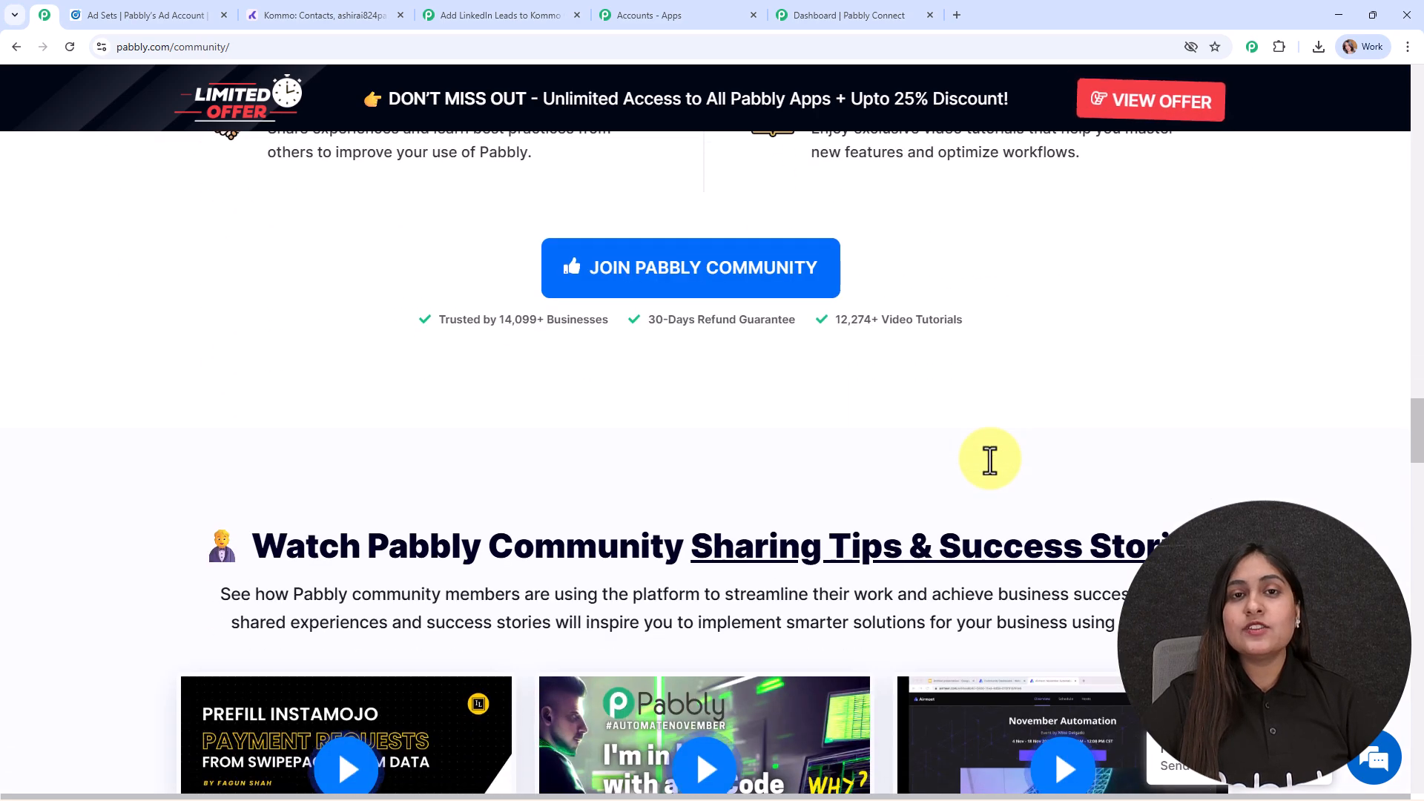
{"action": "scroll", "coordinate": [991, 460], "scroll_direction": "down", "scroll_amount": 3}
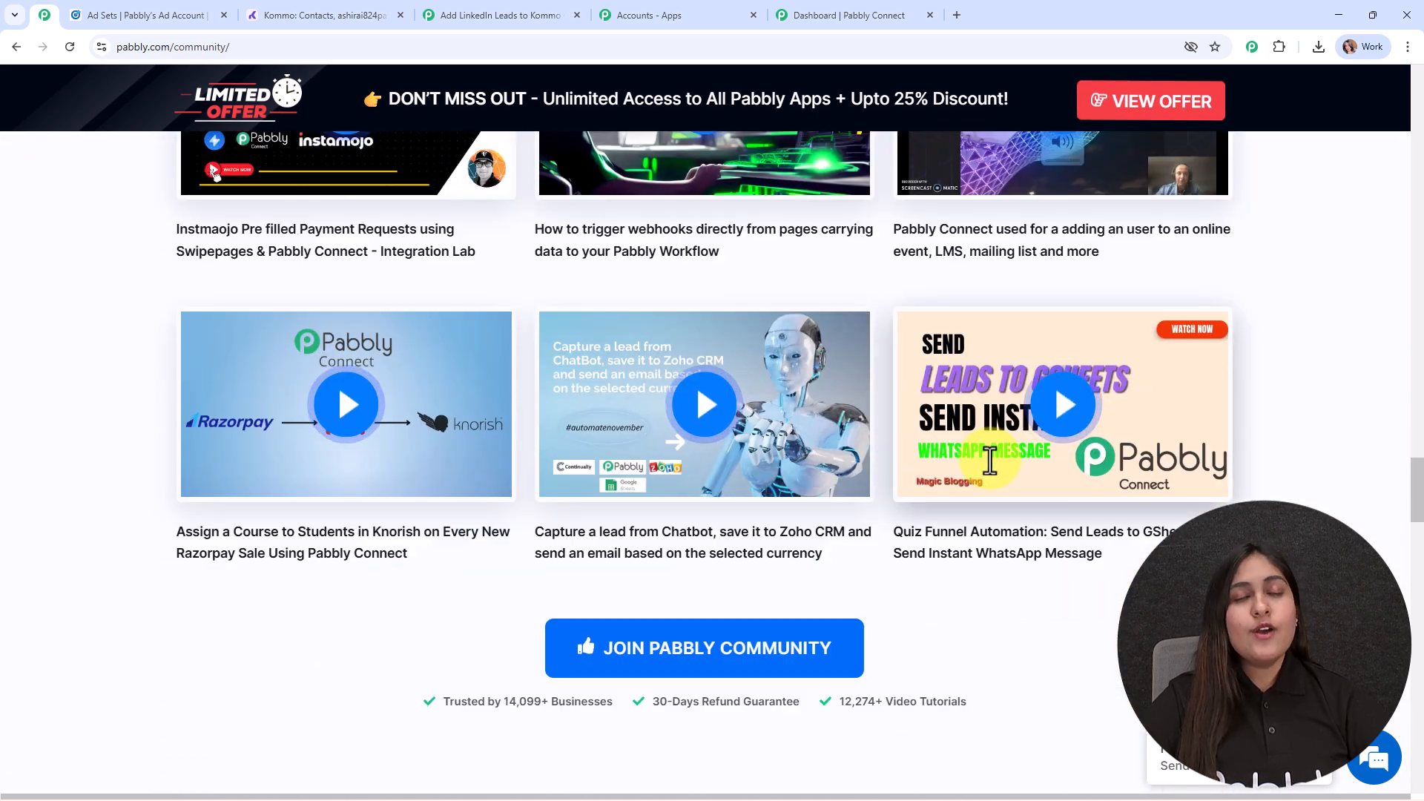
{"action": "scroll", "coordinate": [993, 475], "scroll_direction": "down", "scroll_amount": 6}
{"action": "scroll", "coordinate": [992, 464], "scroll_direction": "down", "scroll_amount": 20}
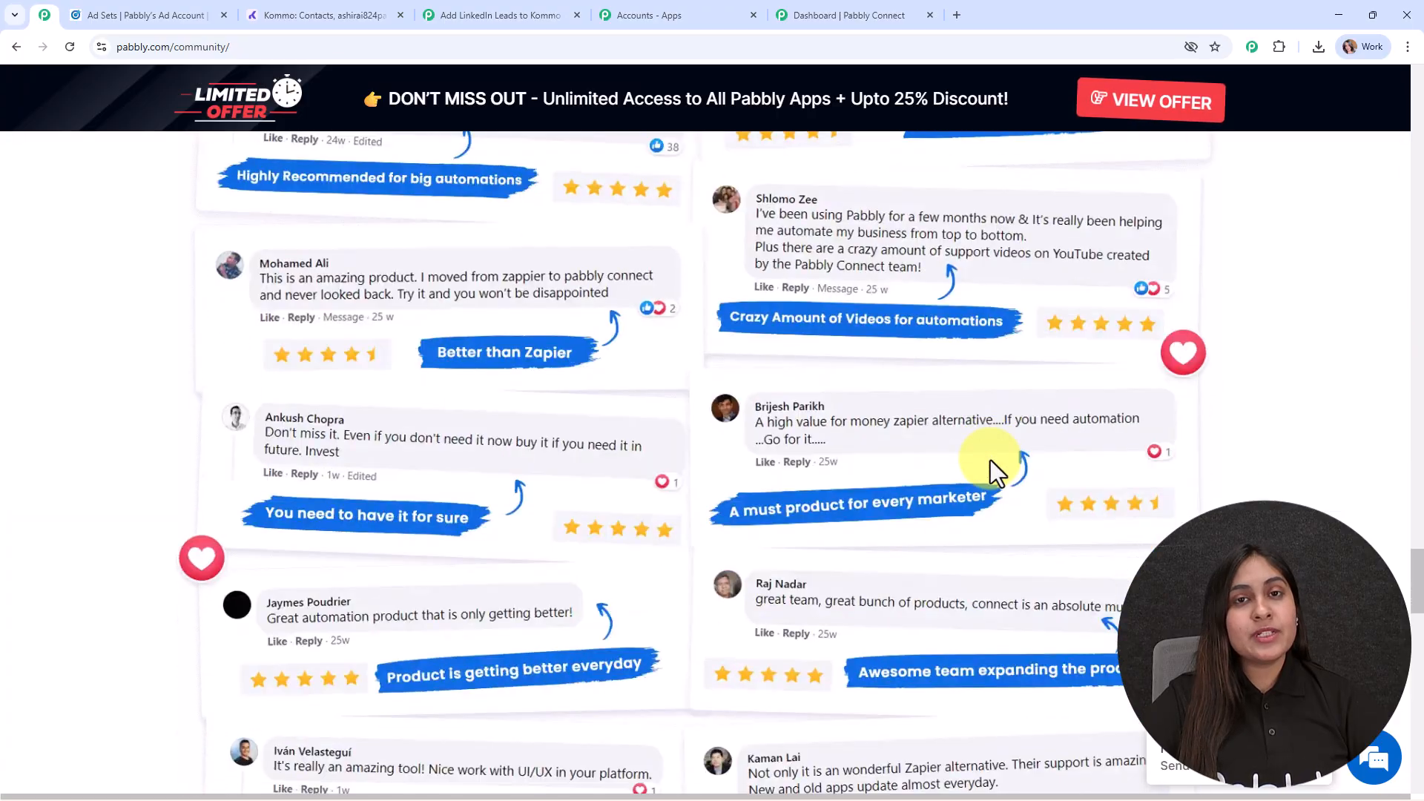
{"action": "scroll", "coordinate": [993, 457], "scroll_direction": "down", "scroll_amount": 14}
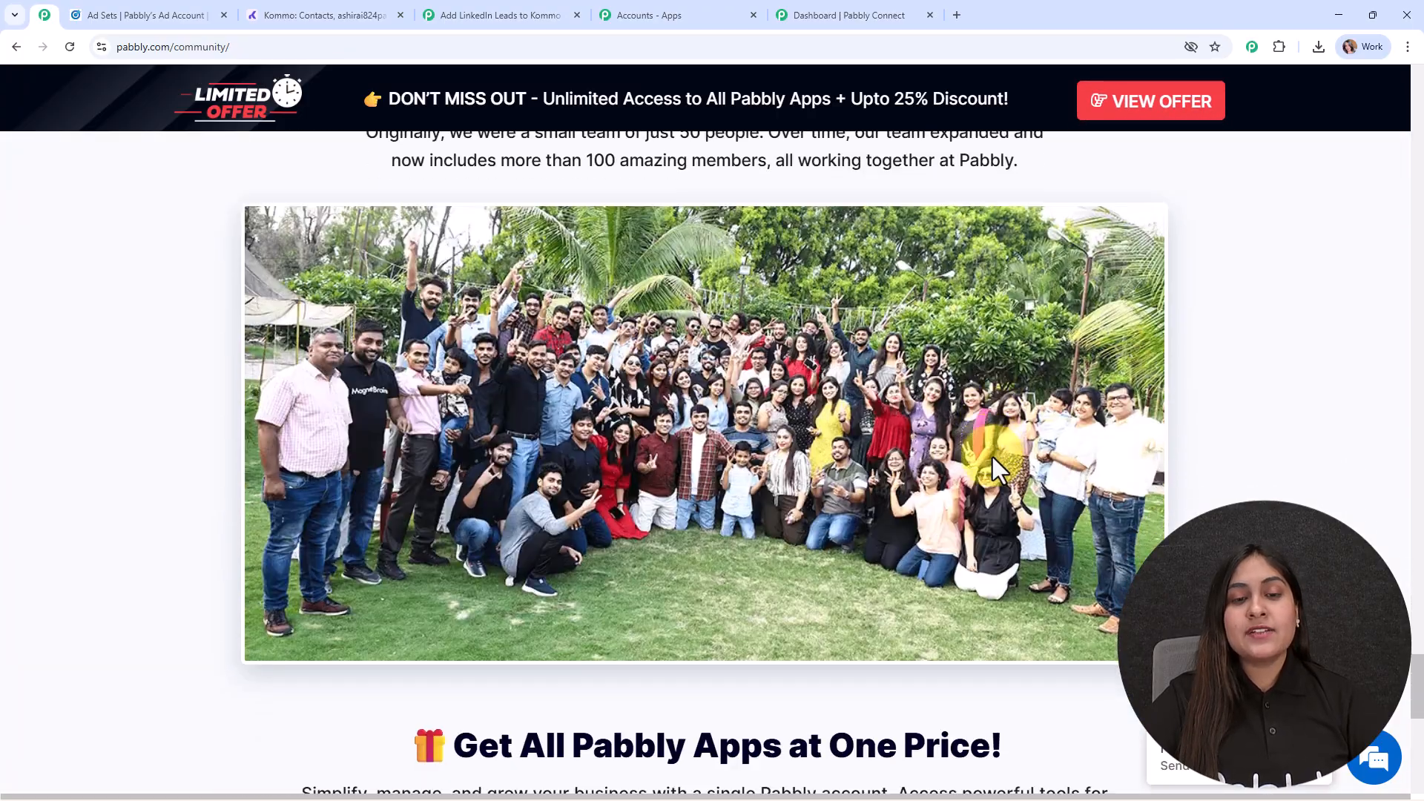
{"action": "scroll", "coordinate": [993, 457], "scroll_direction": "up", "scroll_amount": 18}
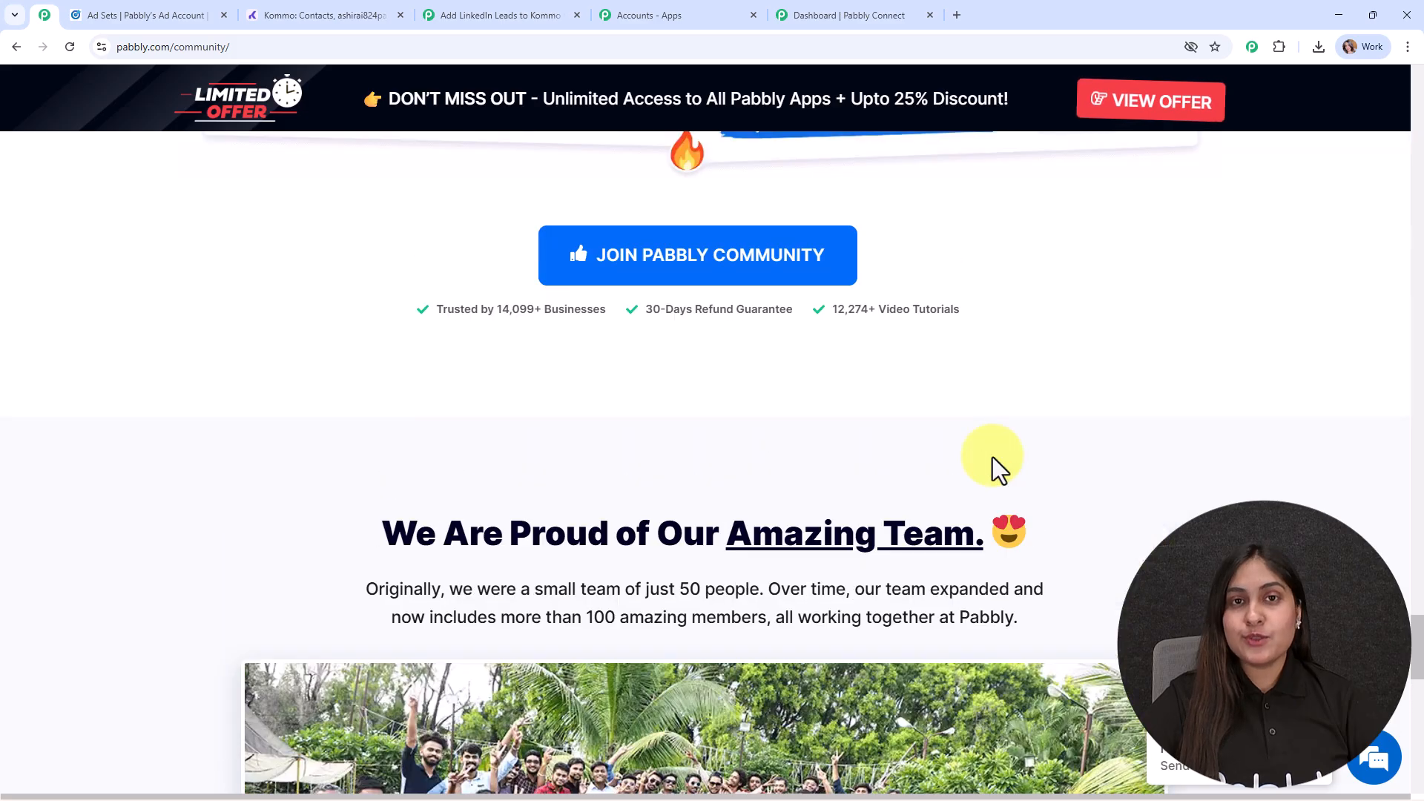
{"action": "scroll", "coordinate": [993, 457], "scroll_direction": "up", "scroll_amount": 12}
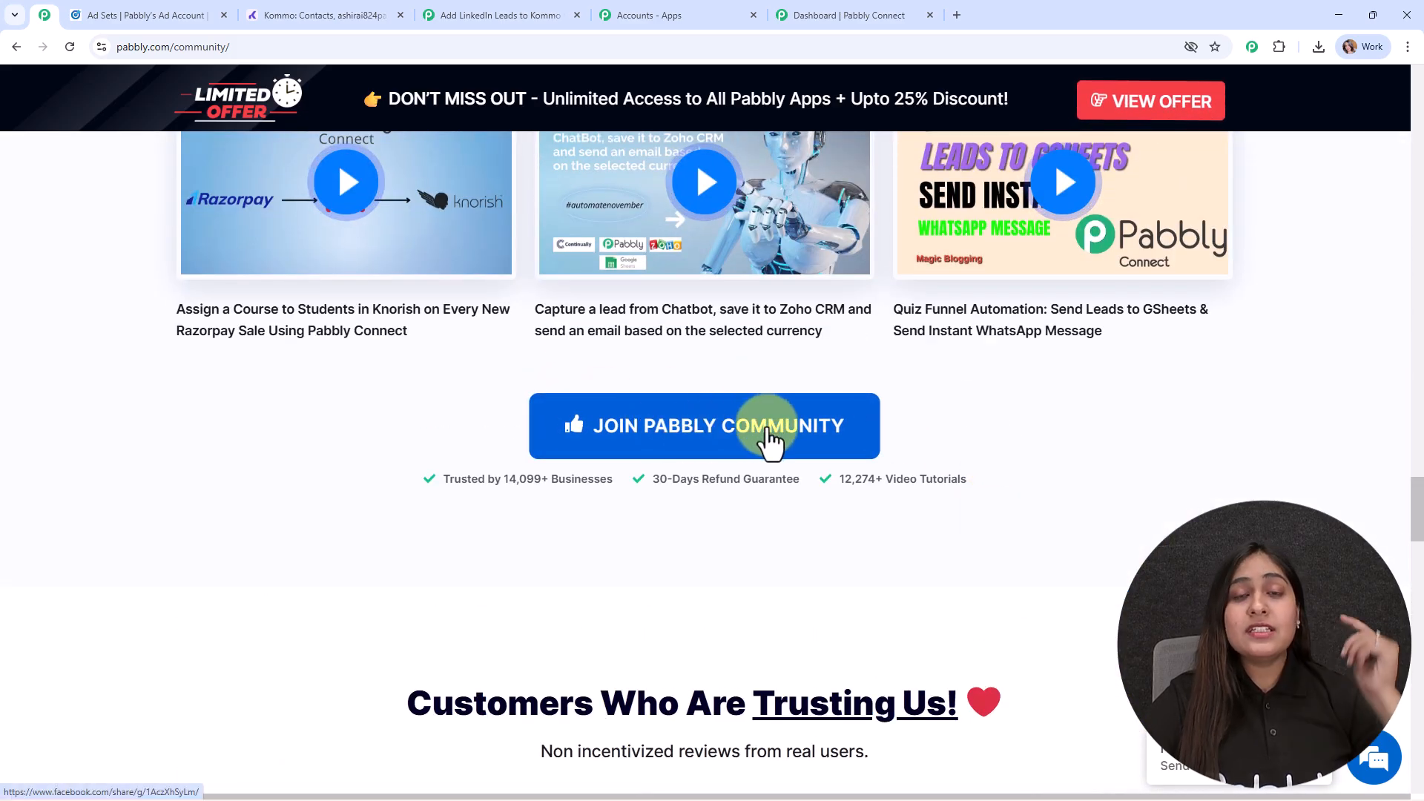
{"action": "left_click_drag", "start_coordinate": [1415, 514], "coordinate": [1368, 93]}
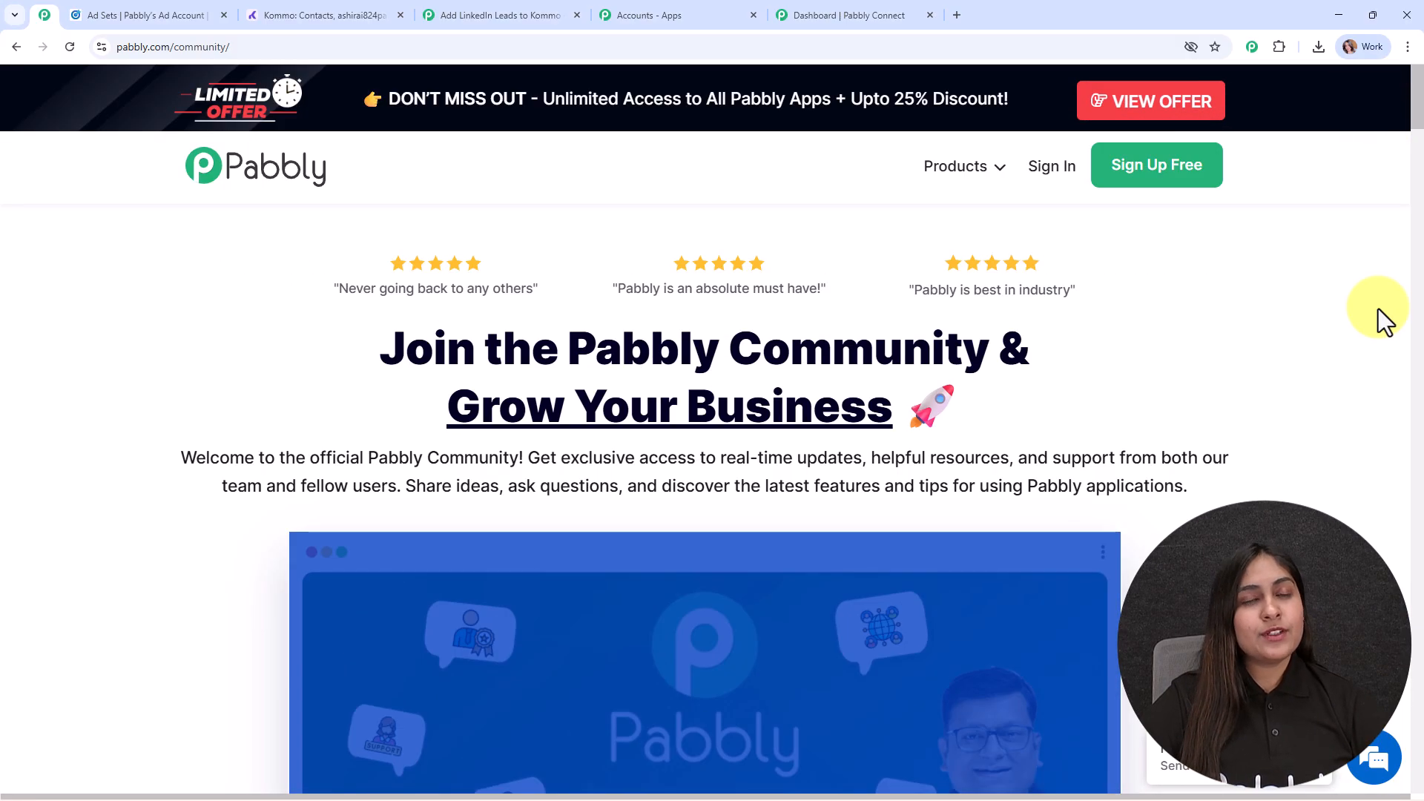
- From the Pabbly Connect dashboard, start a workflow in the New (Beta) builder and name it "Add LinkedIn Leads to Kommo CRM Automatically"
{"action": "left_click", "coordinate": [894, 13]}
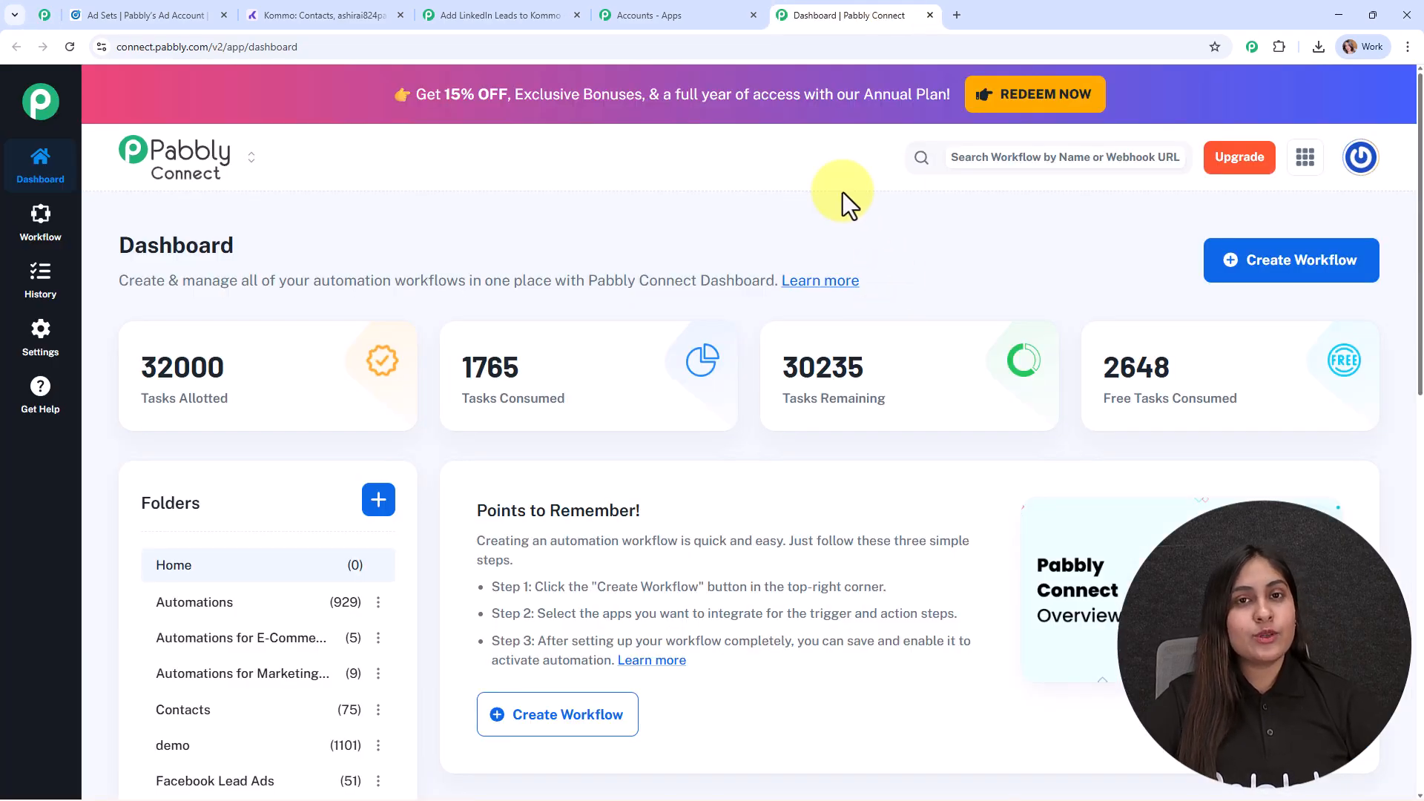
{"action": "left_click", "coordinate": [1301, 268]}
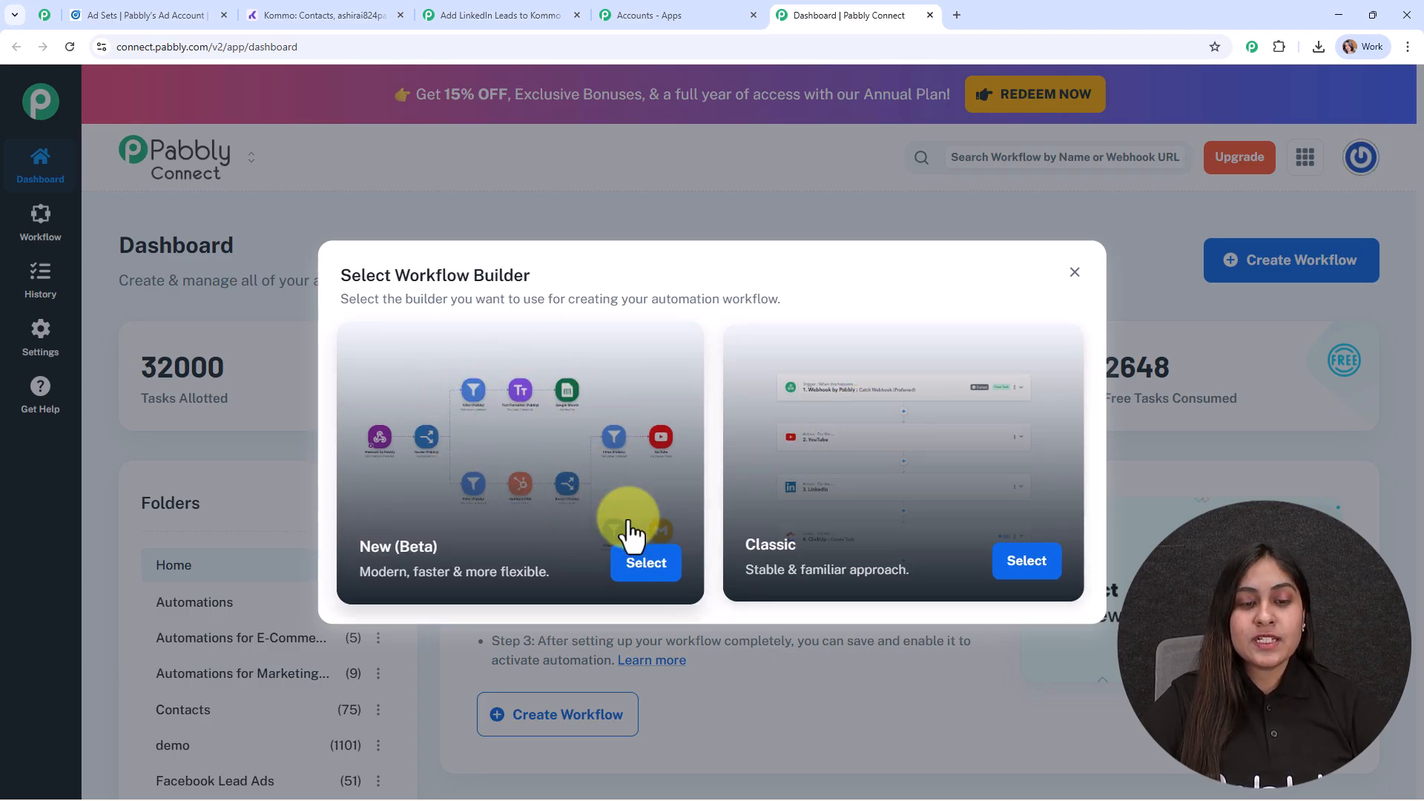
{"action": "left_click", "coordinate": [639, 571]}
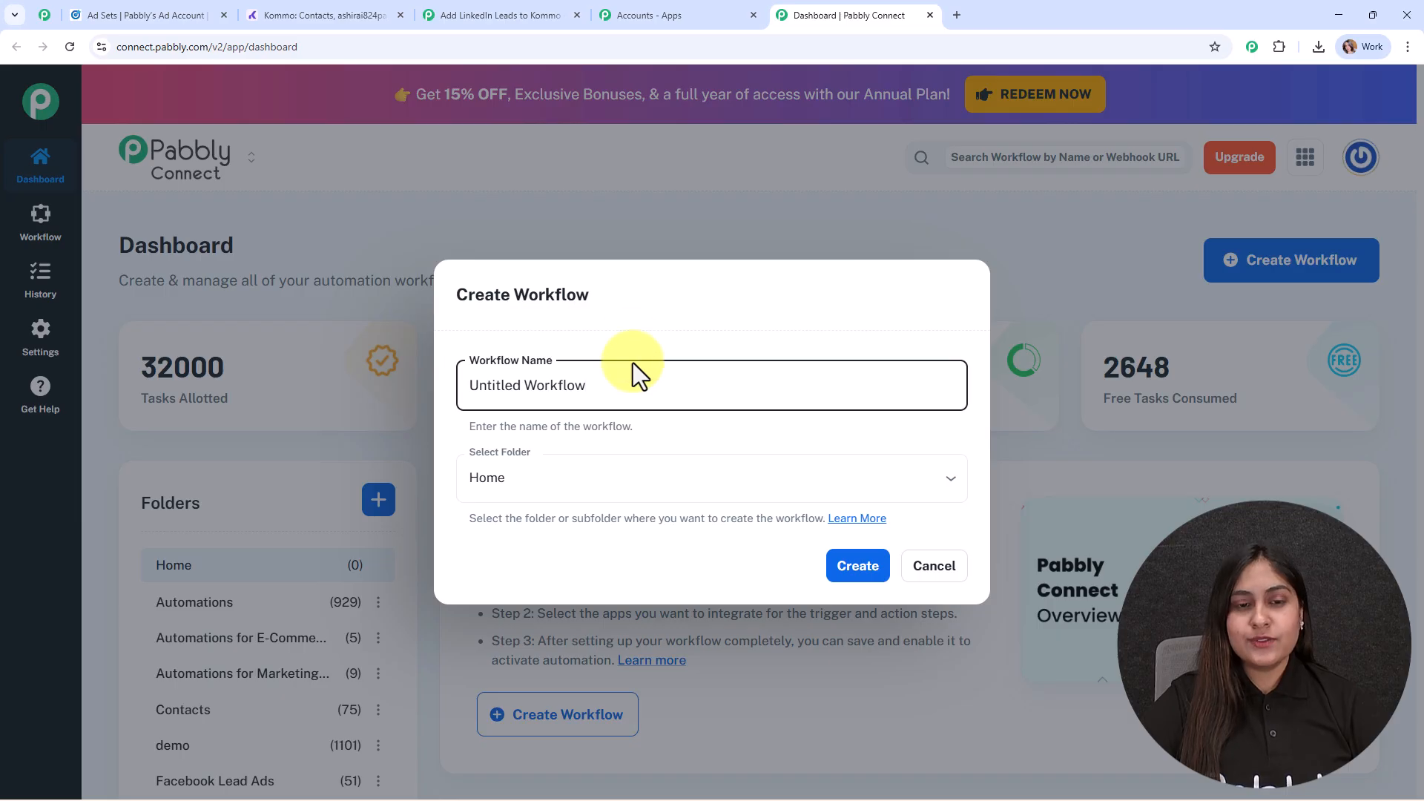
{"action": "left_click_drag", "start_coordinate": [633, 394], "coordinate": [350, 394]}
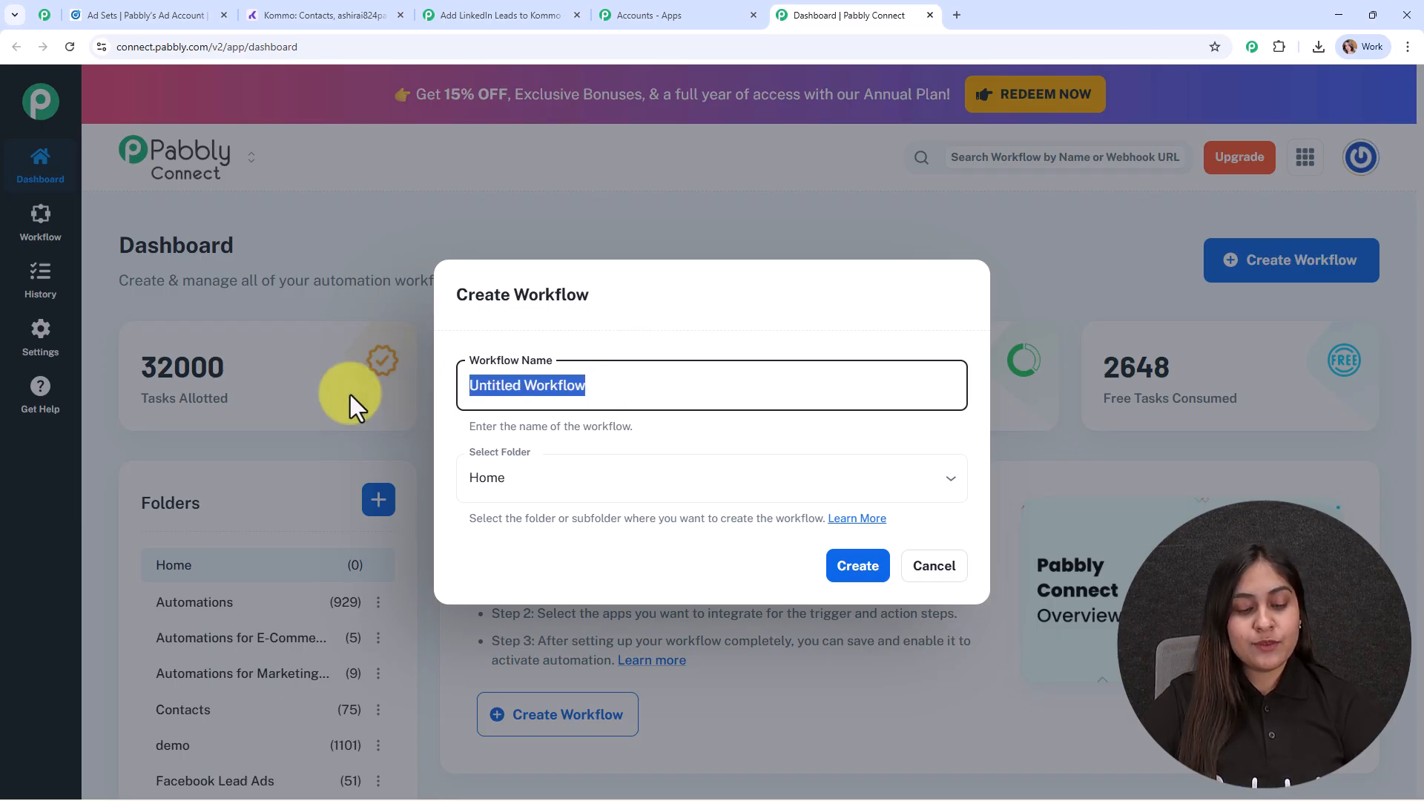
{"action": "type", "text": "Add LinkedIn Leads to Kommo CRM Automatically"}
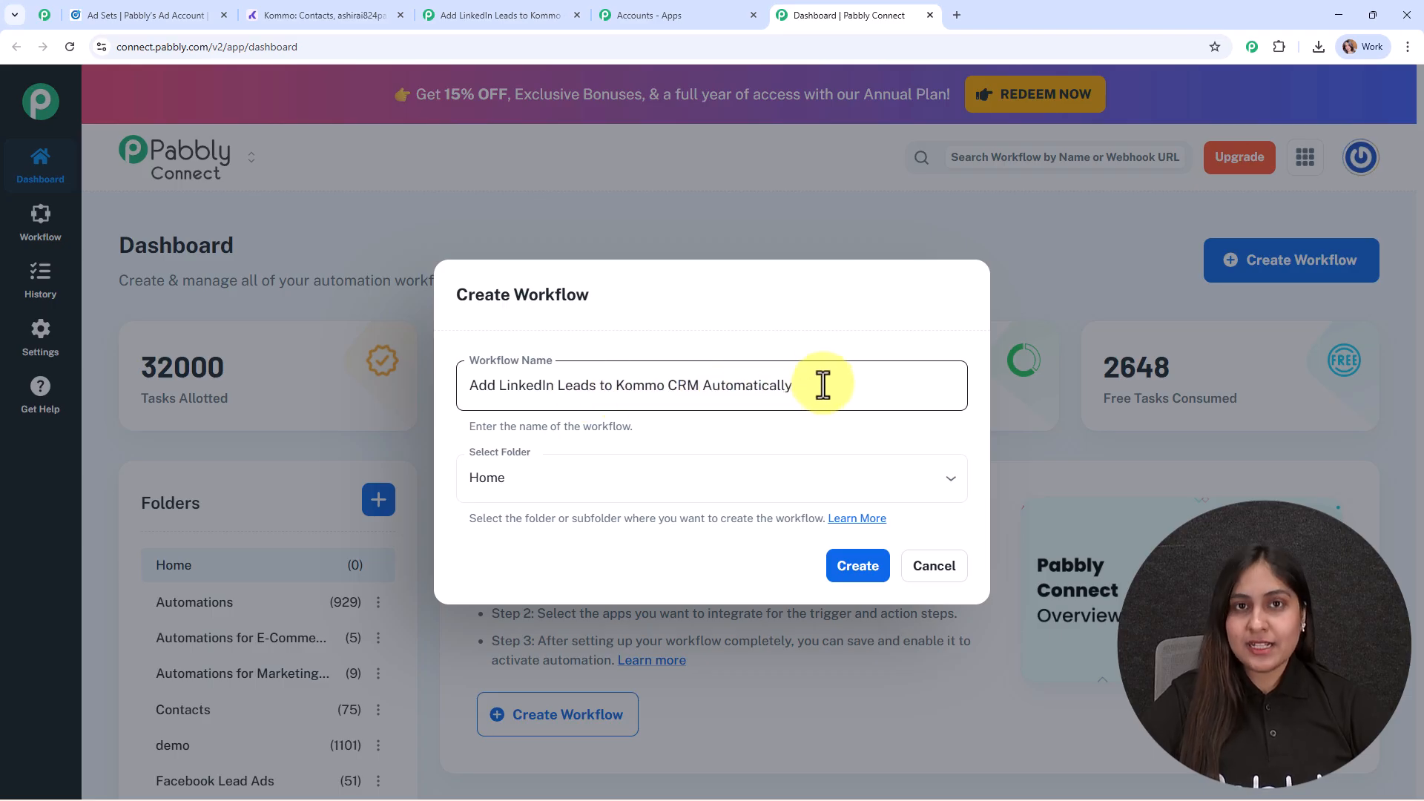
- Choose Contacts as the folder for the new workflow
{"action": "left_click", "coordinate": [812, 475]}
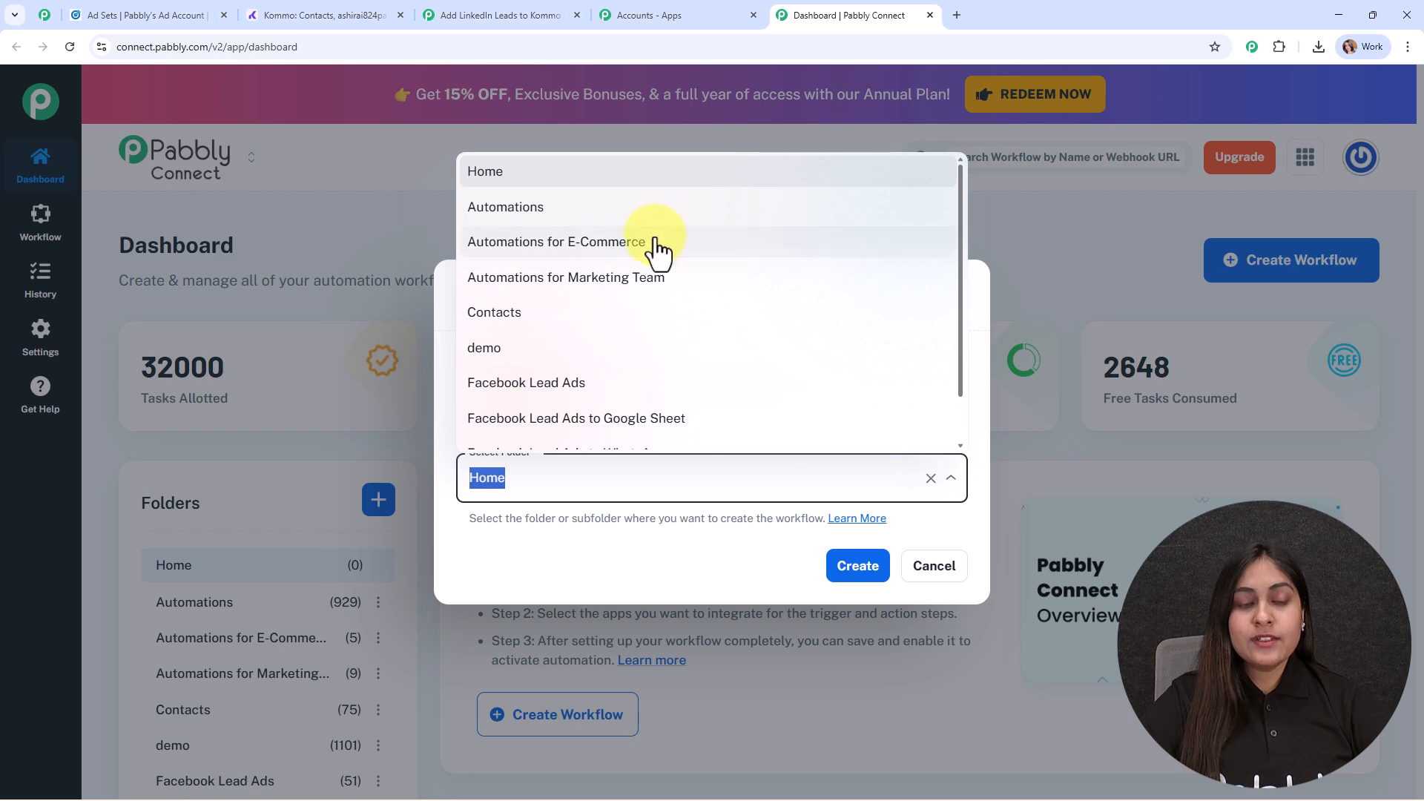
{"action": "scroll", "coordinate": [660, 275], "scroll_direction": "down", "scroll_amount": 1}
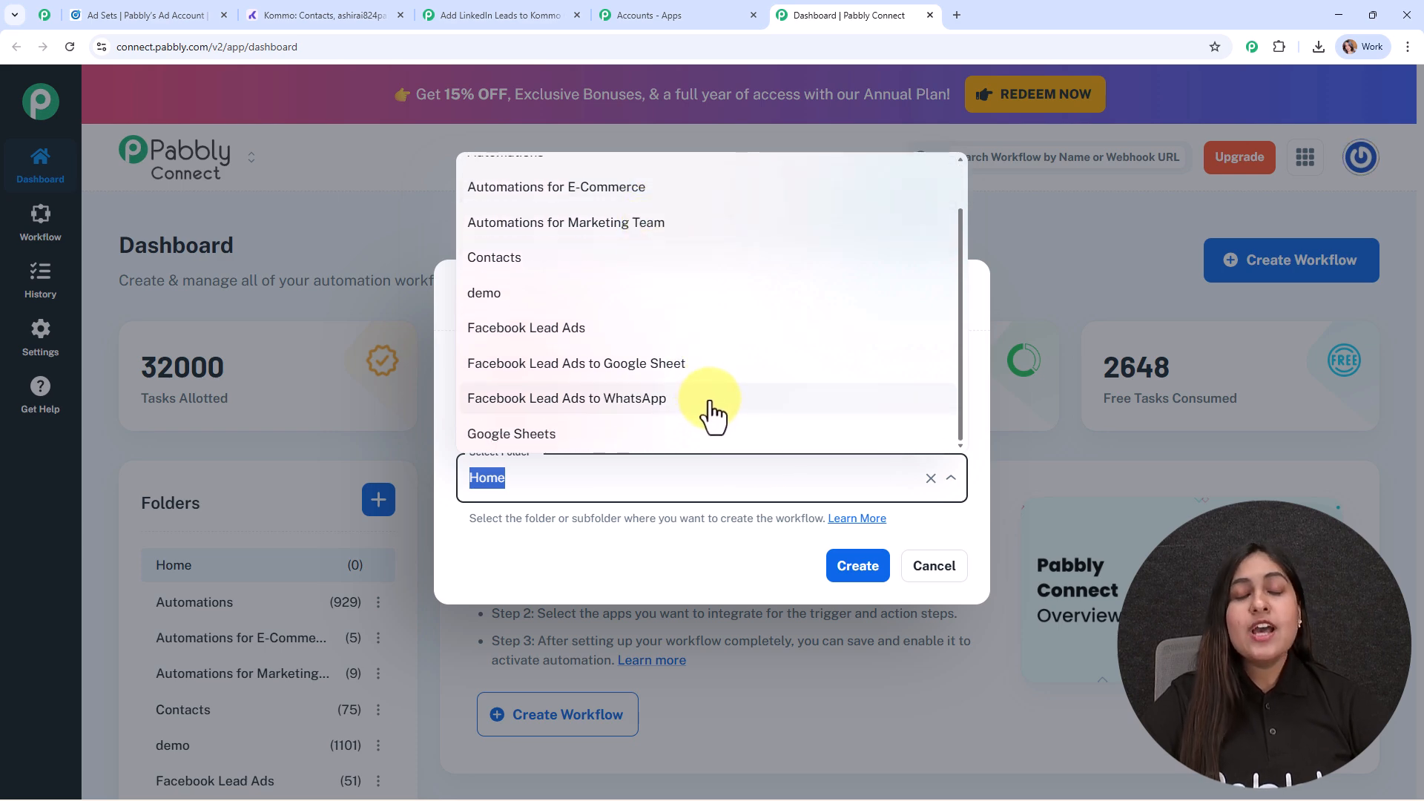
{"action": "left_click", "coordinate": [527, 281]}
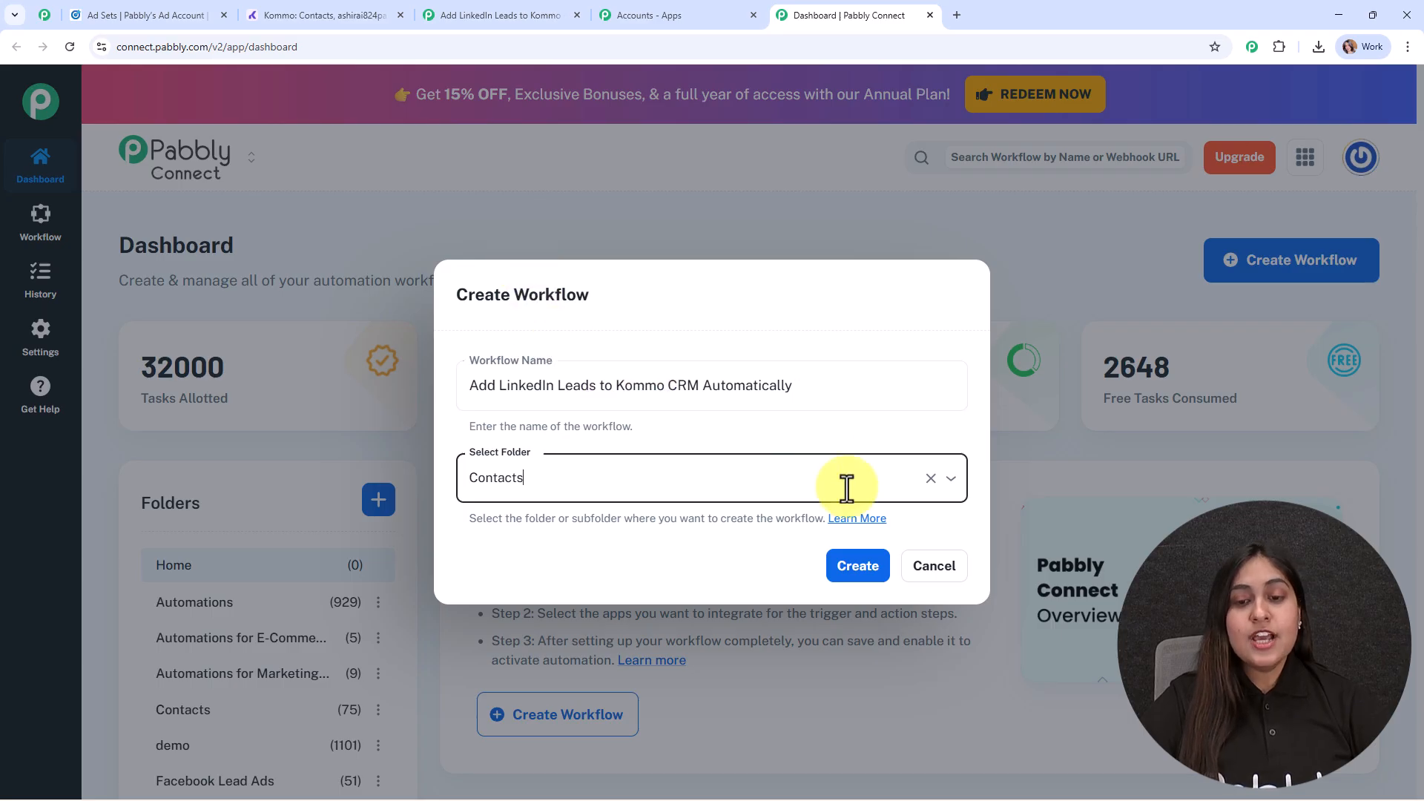
- Read the linked help article on creating folders and nested folders, and return to the workflow creation form
{"action": "left_click", "coordinate": [854, 520]}
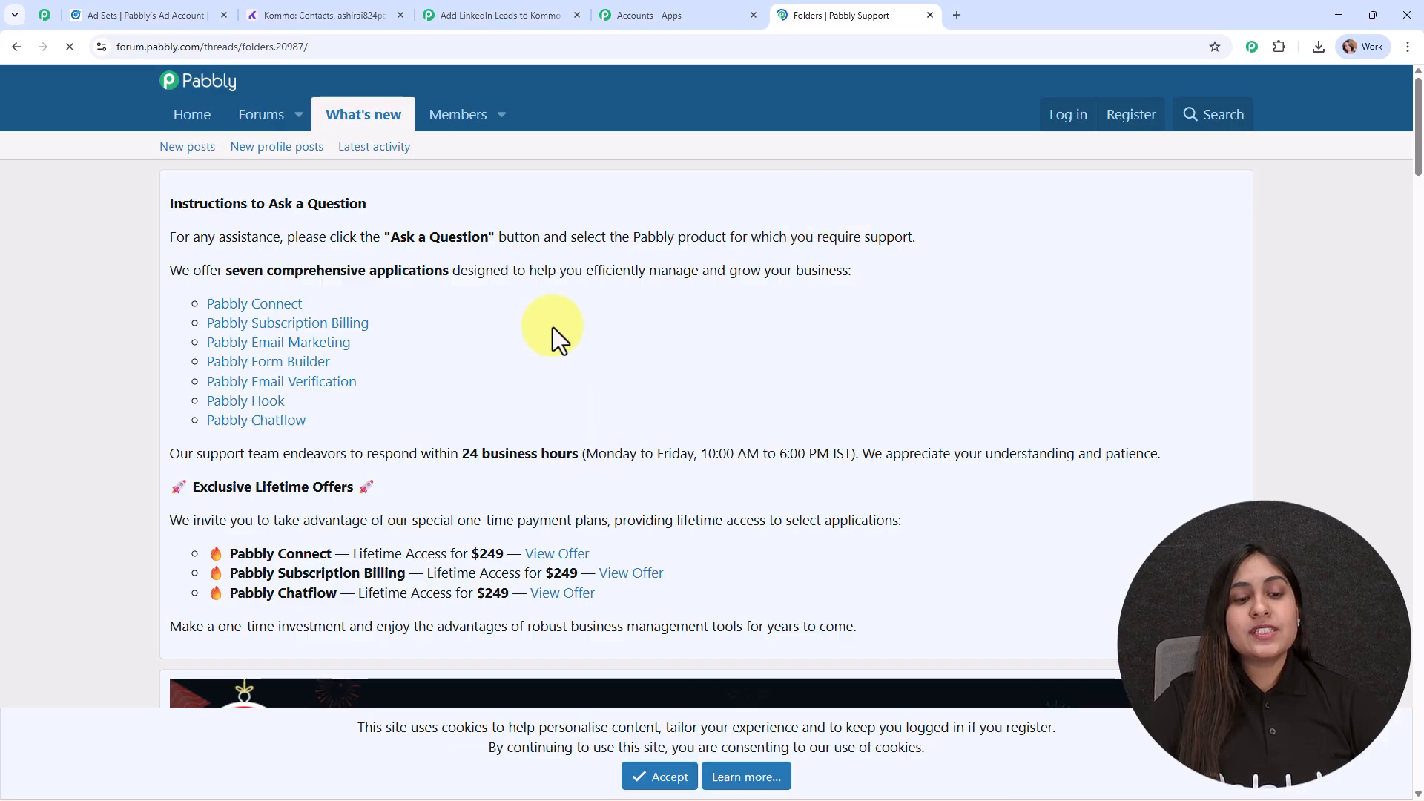
{"action": "scroll", "coordinate": [714, 430], "scroll_direction": "down", "scroll_amount": 5}
{"action": "scroll", "coordinate": [714, 431], "scroll_direction": "down", "scroll_amount": 7}
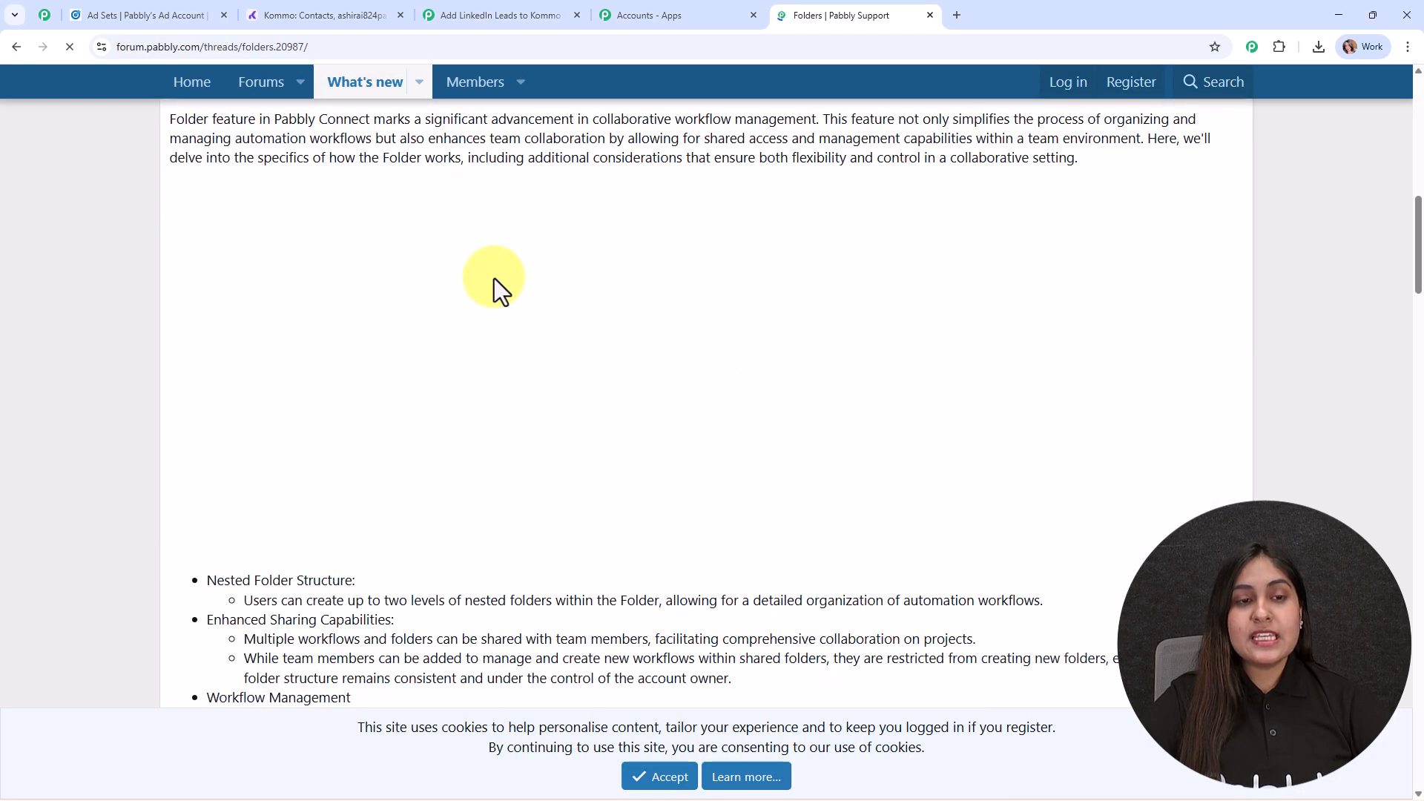
{"action": "scroll", "coordinate": [639, 438], "scroll_direction": "down", "scroll_amount": 16}
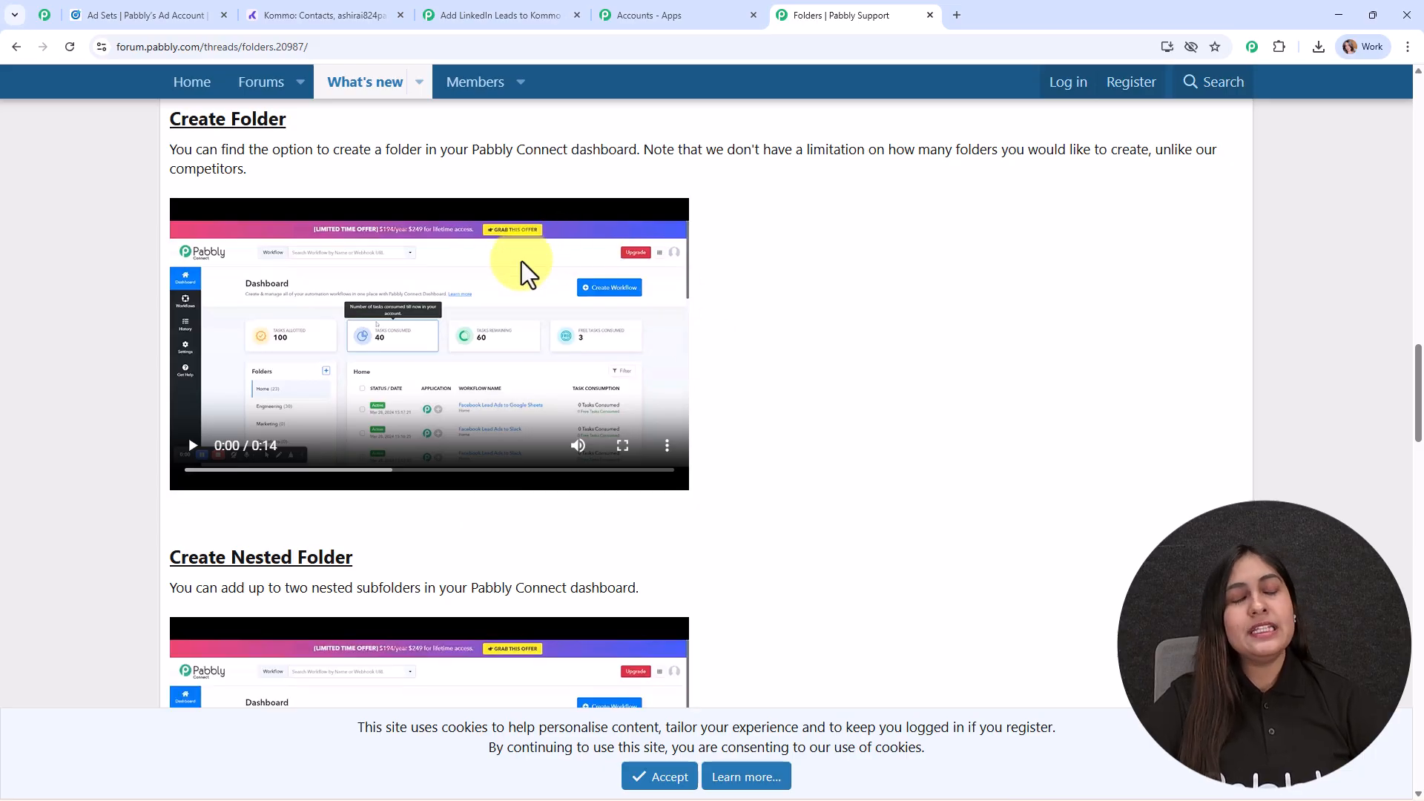
{"action": "left_click", "coordinate": [16, 47]}
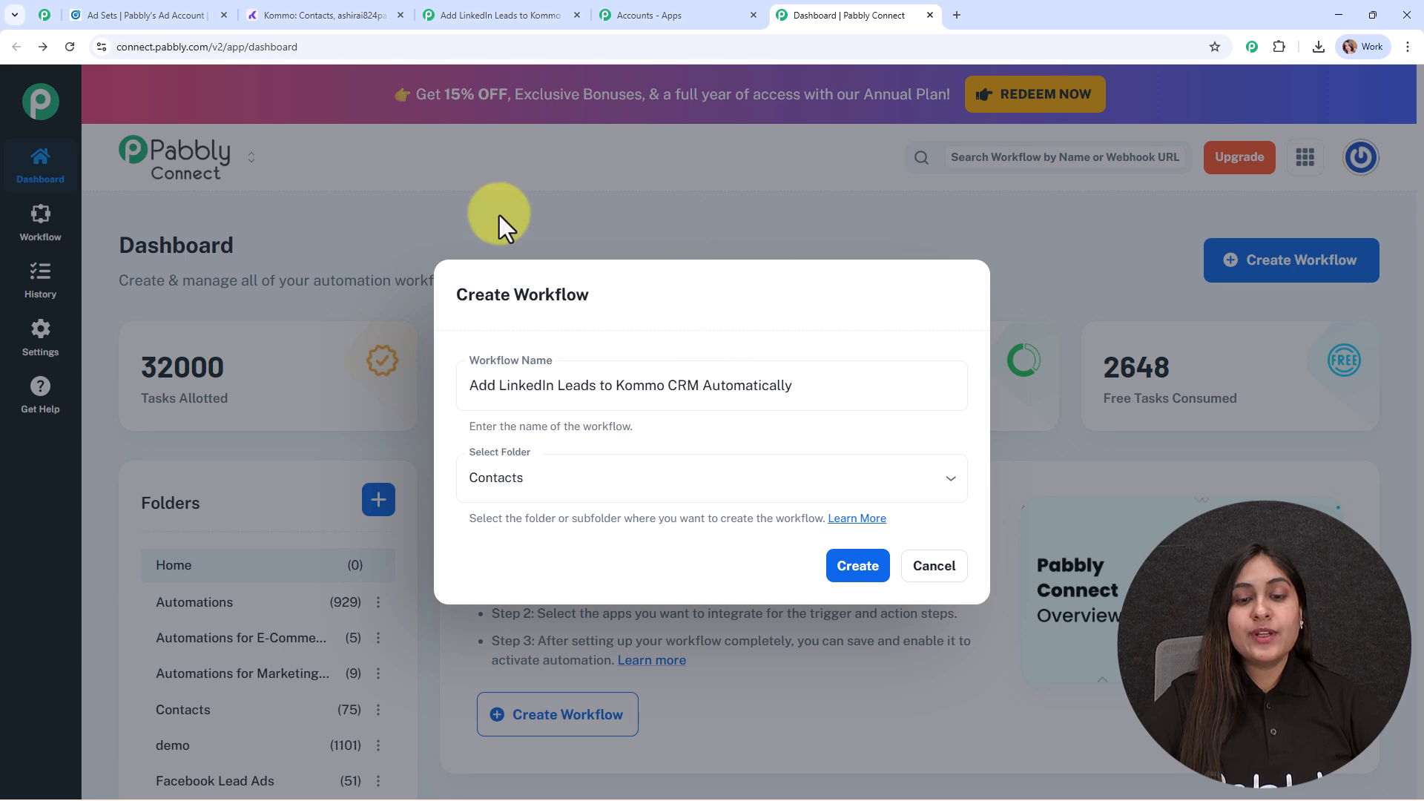
- Create the workflow and add LinkedIn as its trigger application
{"action": "left_click", "coordinate": [848, 572]}
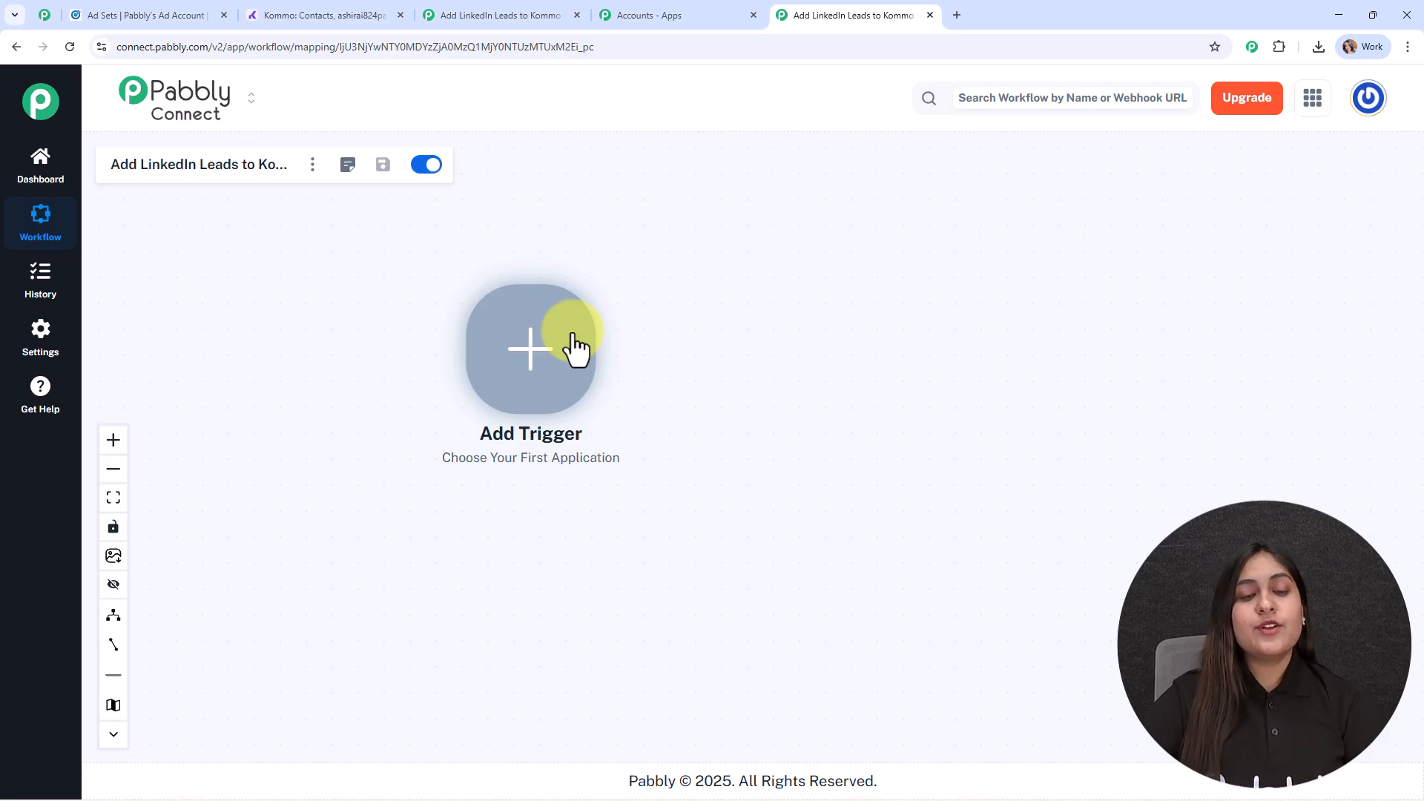
{"action": "left_click", "coordinate": [516, 371]}
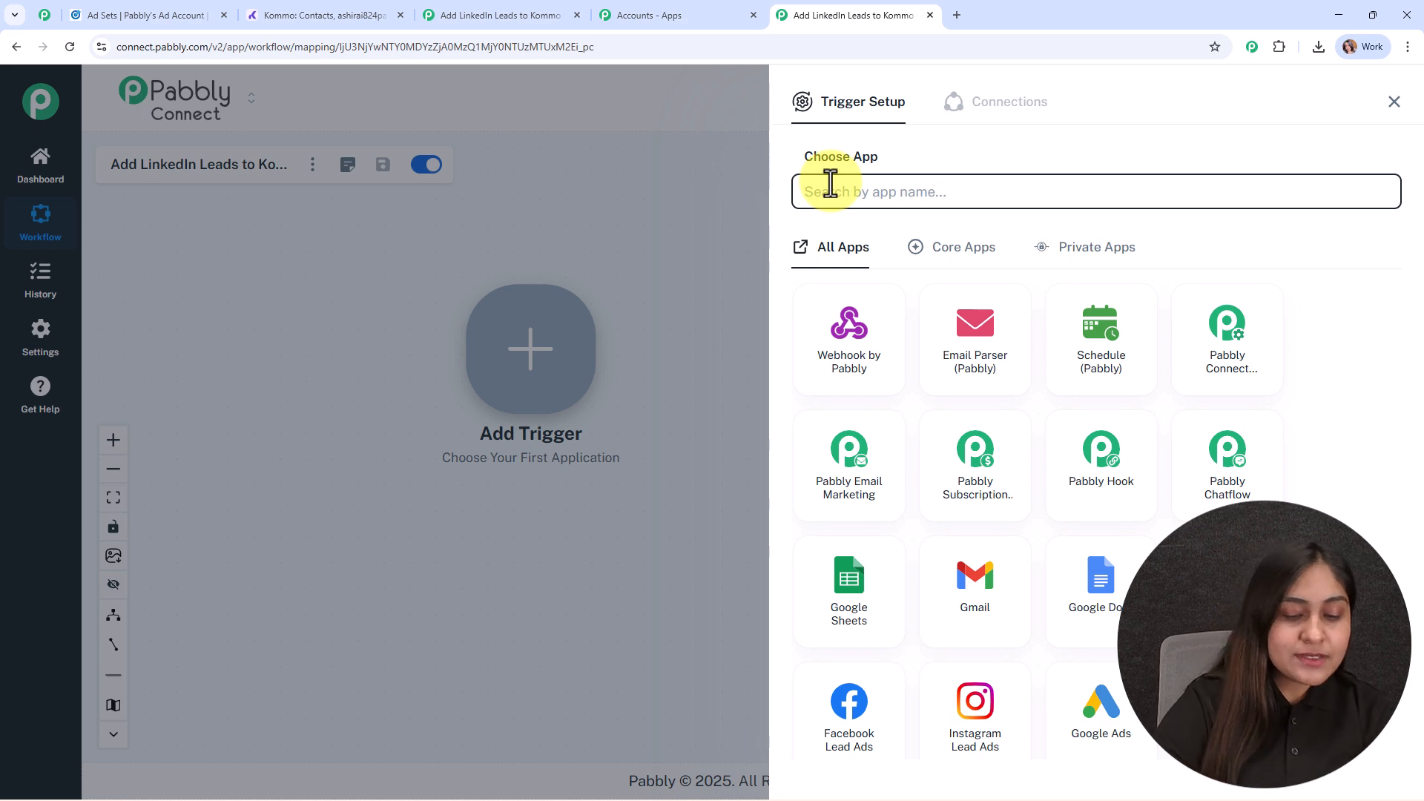
{"action": "type", "text": "link"}
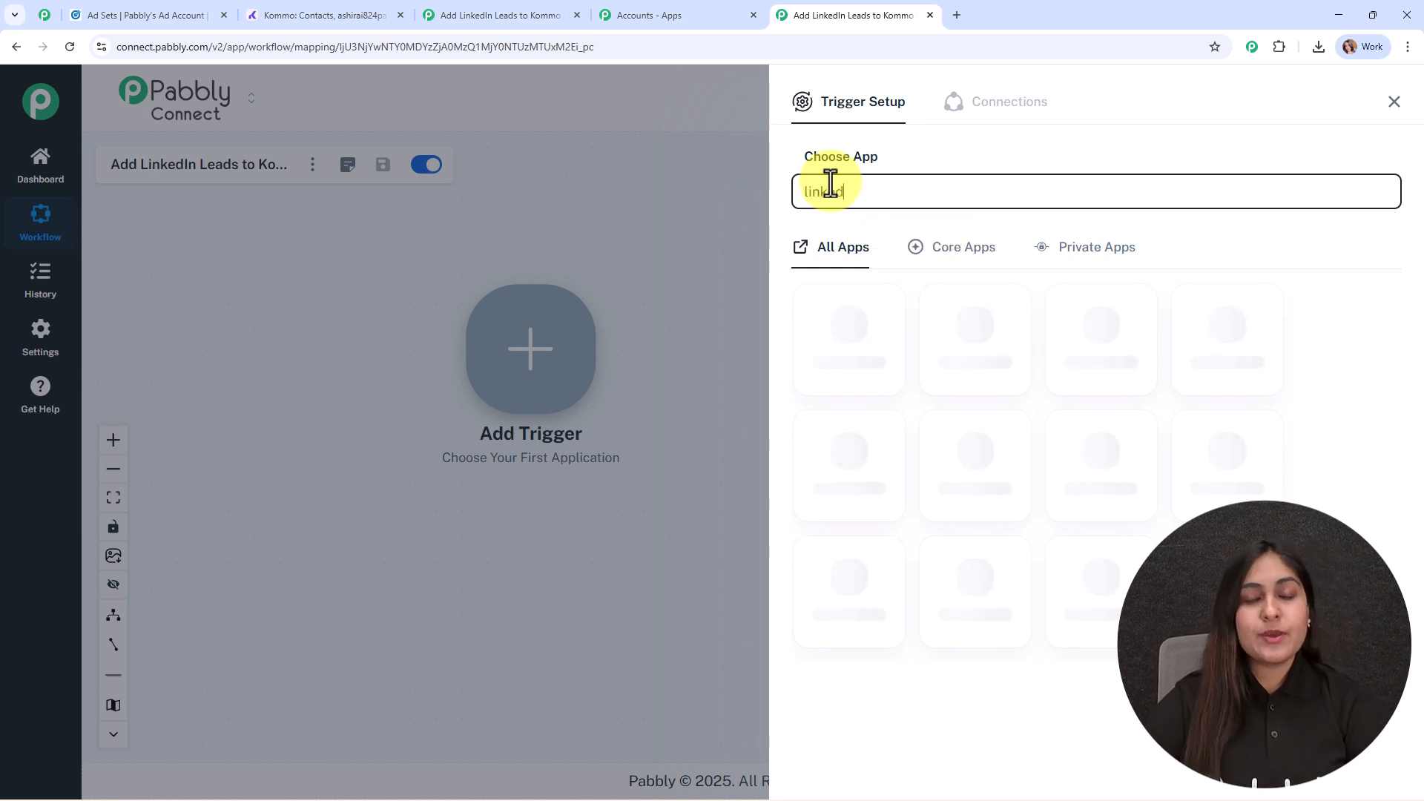
{"action": "type", "text": "ed"}
{"action": "left_click", "coordinate": [1081, 321]}
- Set the LinkedIn trigger event to Lead Notifications and choose to add a new connection for it
{"action": "left_click", "coordinate": [867, 279]}
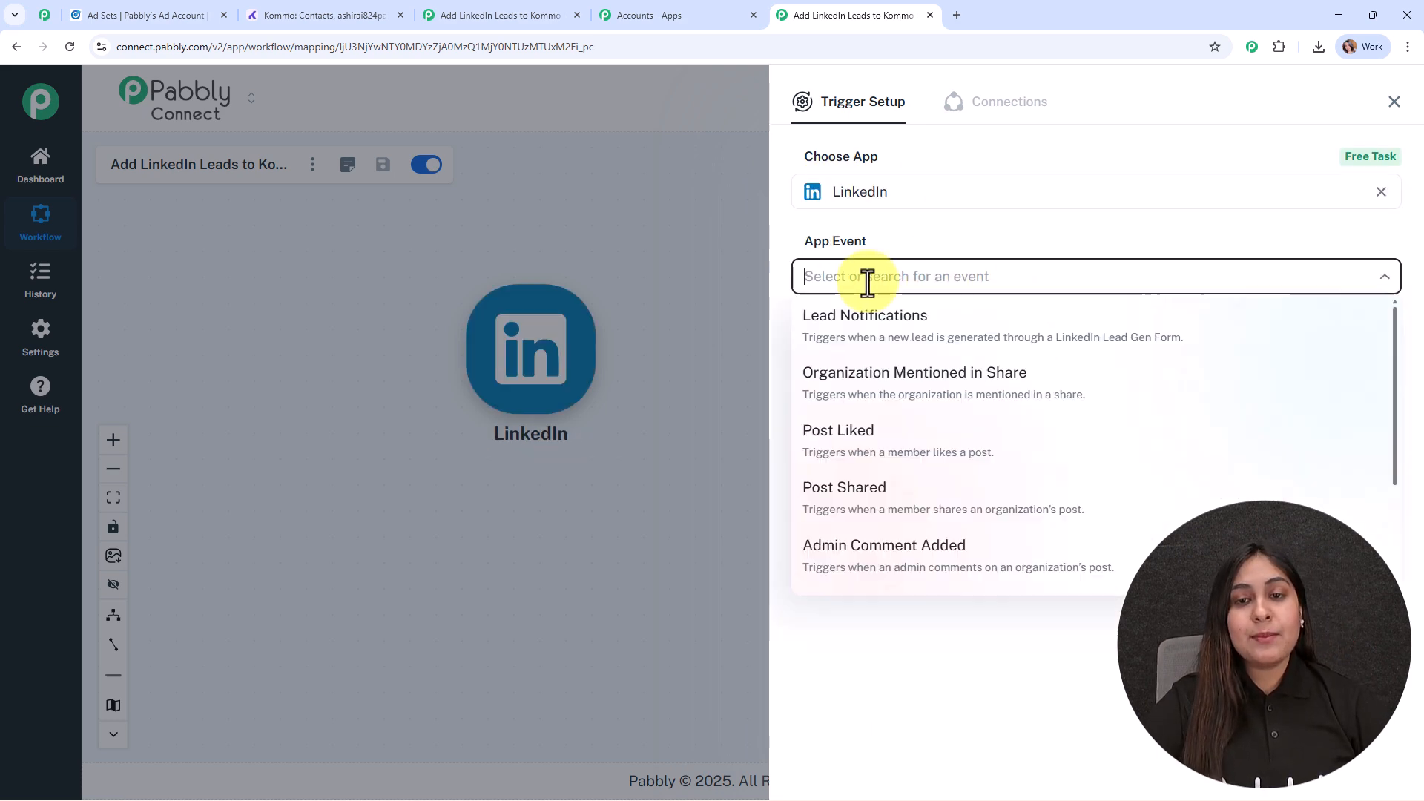
{"action": "left_click", "coordinate": [883, 338]}
{"action": "left_click", "coordinate": [805, 338]}
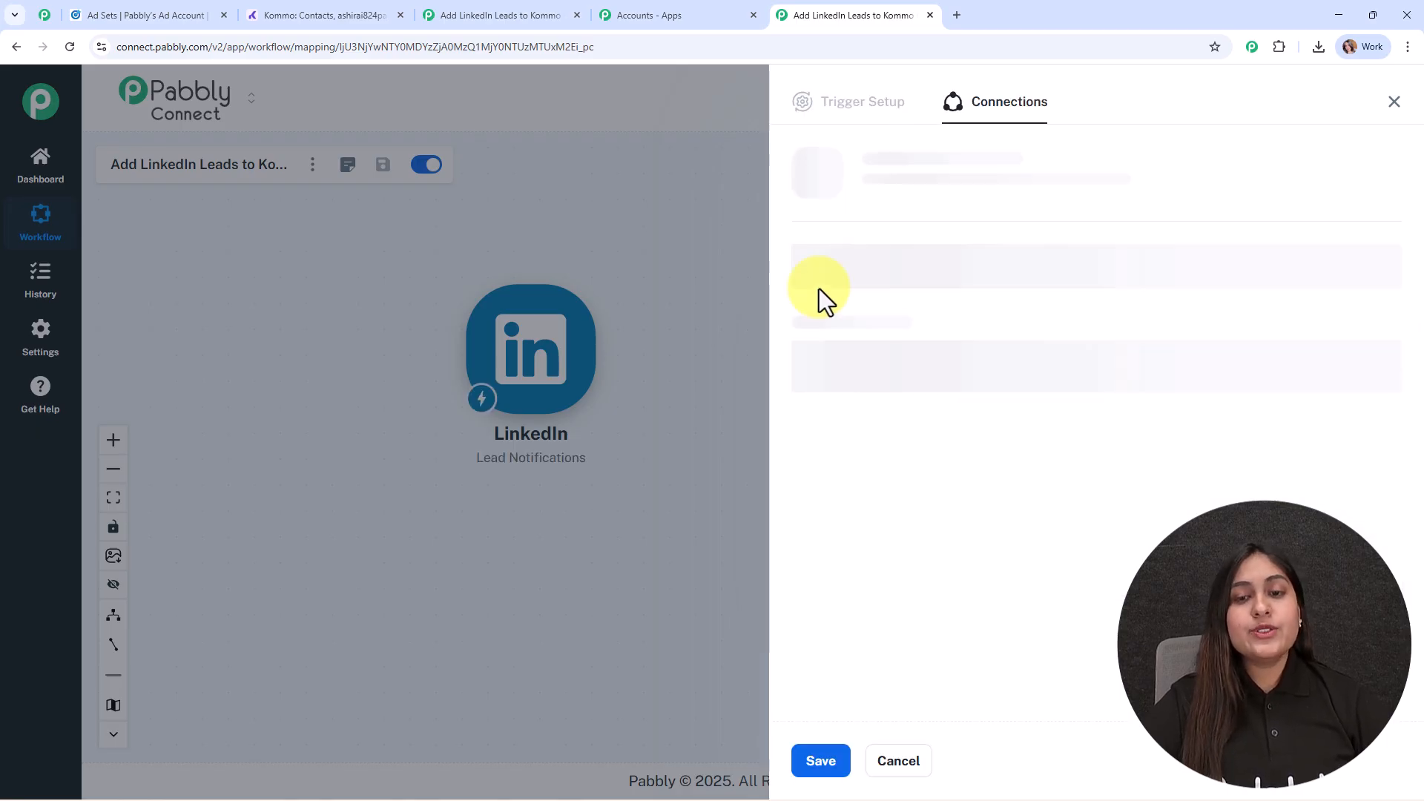
{"action": "left_click", "coordinate": [831, 245]}
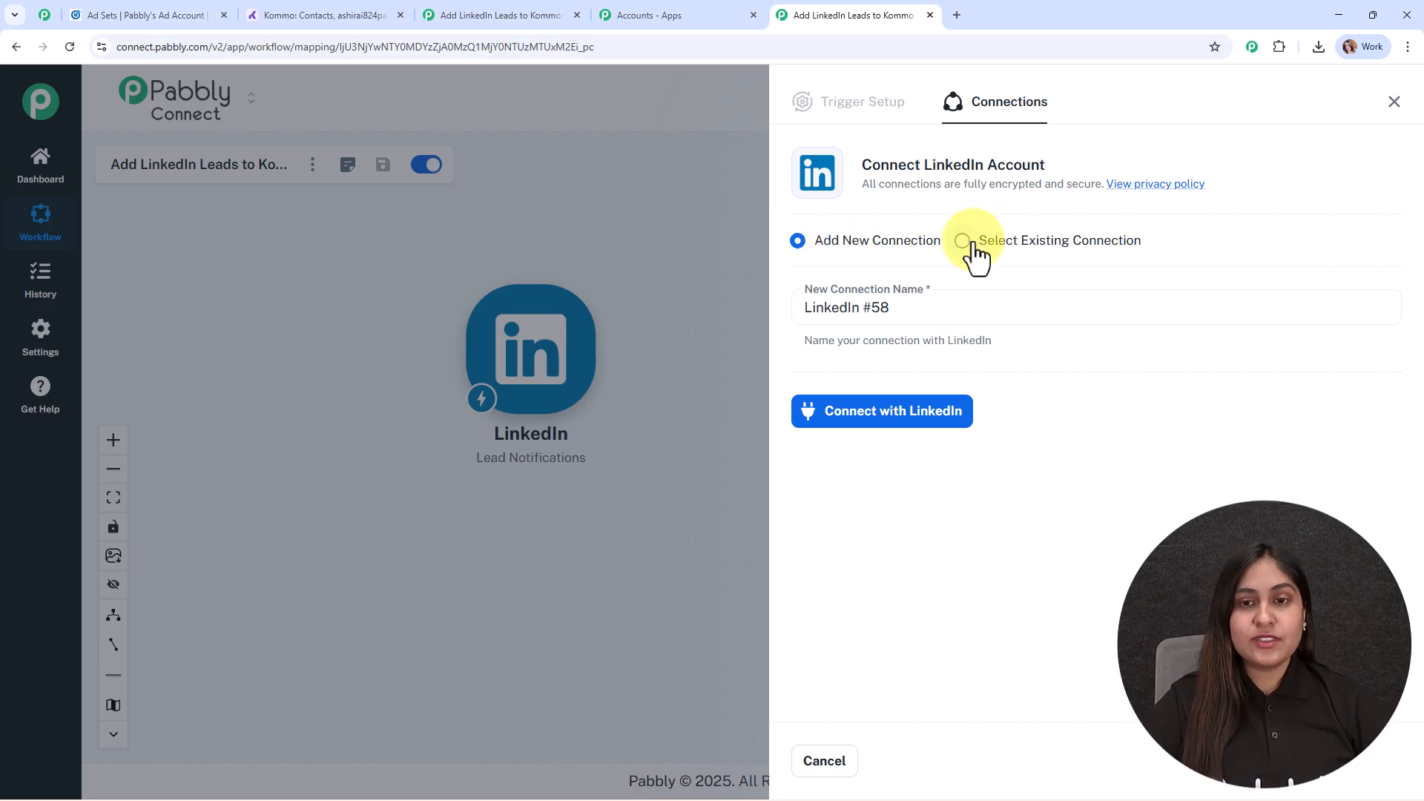
- Connect the LinkedIn account to the trigger, and check the ad account's name in LinkedIn Campaign Manager
{"action": "left_click", "coordinate": [888, 420]}
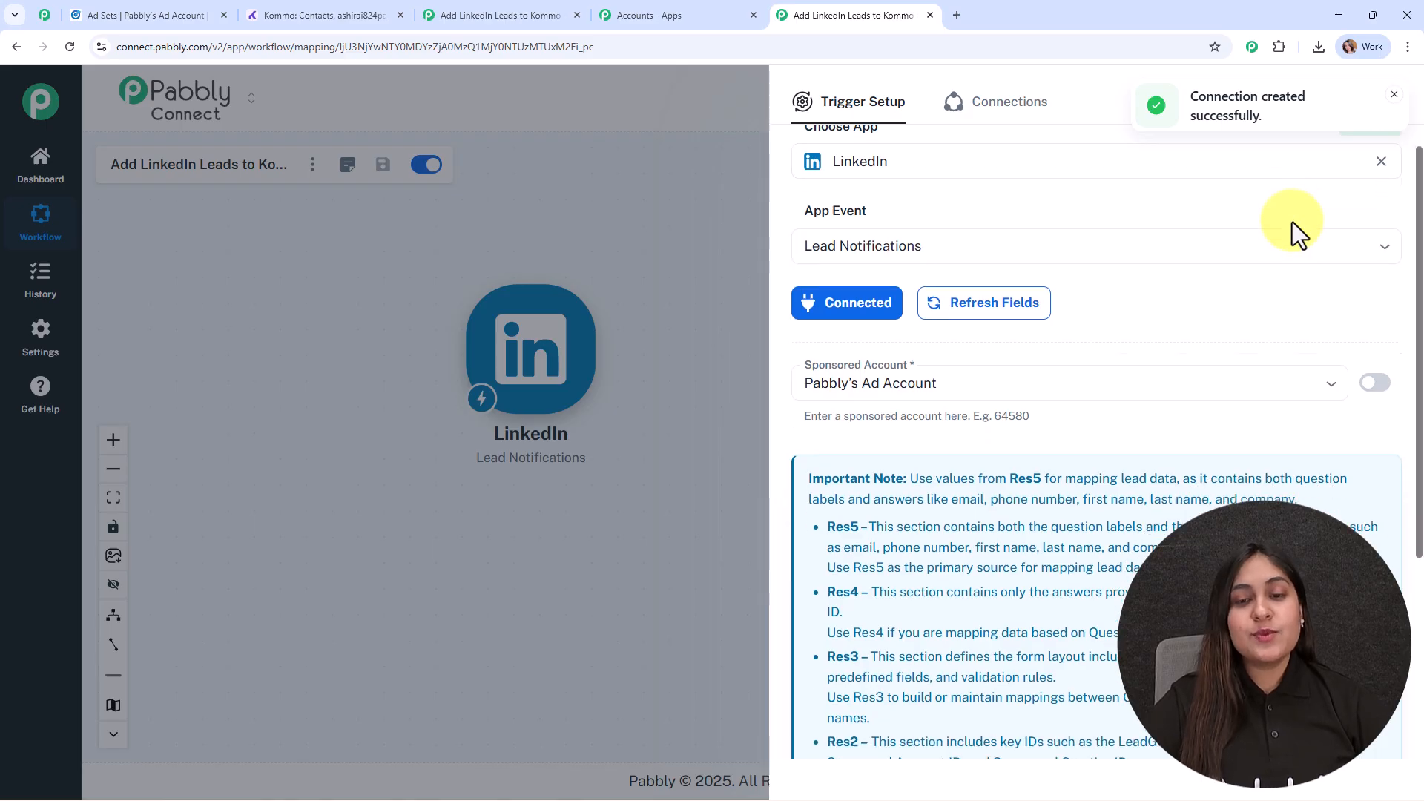
{"action": "scroll", "coordinate": [1119, 200], "scroll_direction": "down", "scroll_amount": 3}
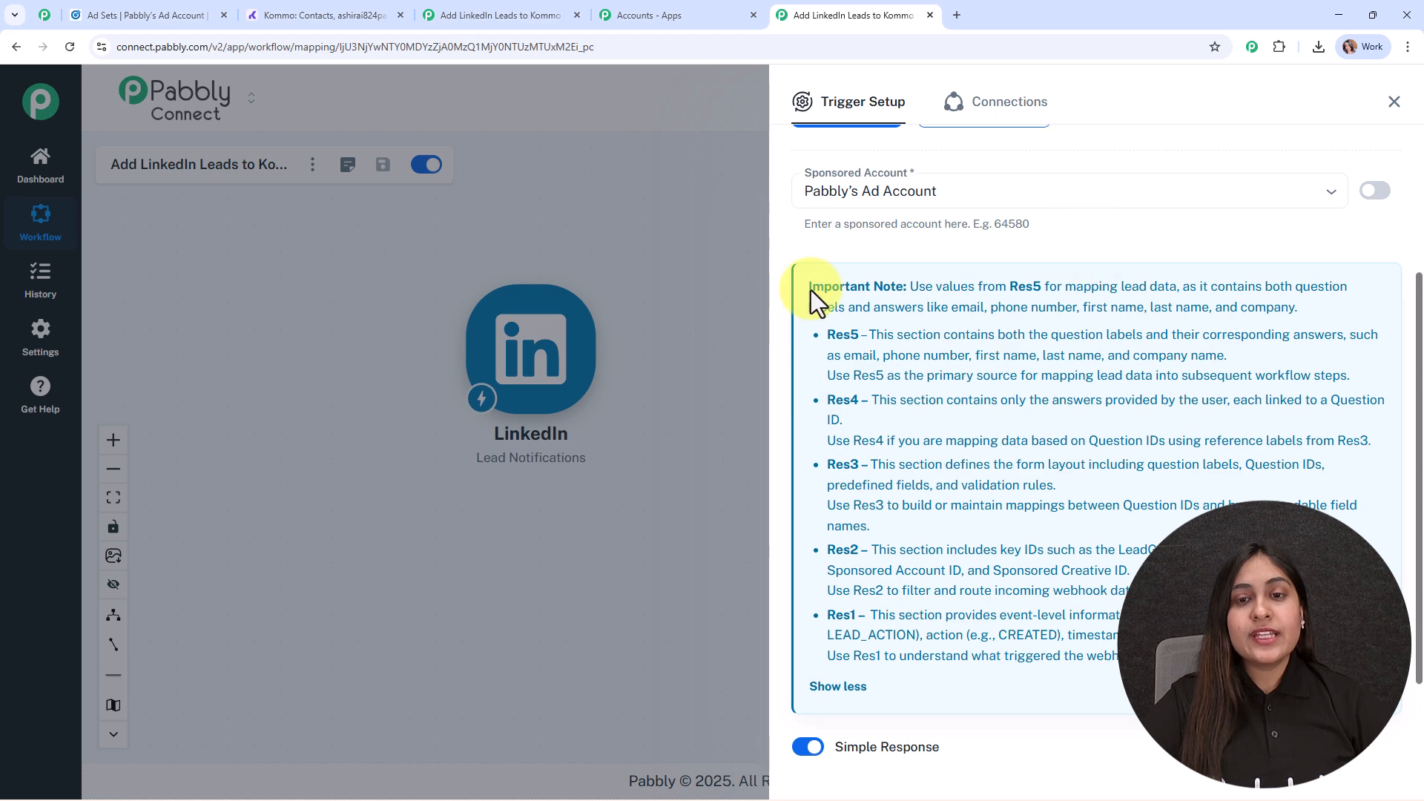
{"action": "left_click", "coordinate": [175, 7]}
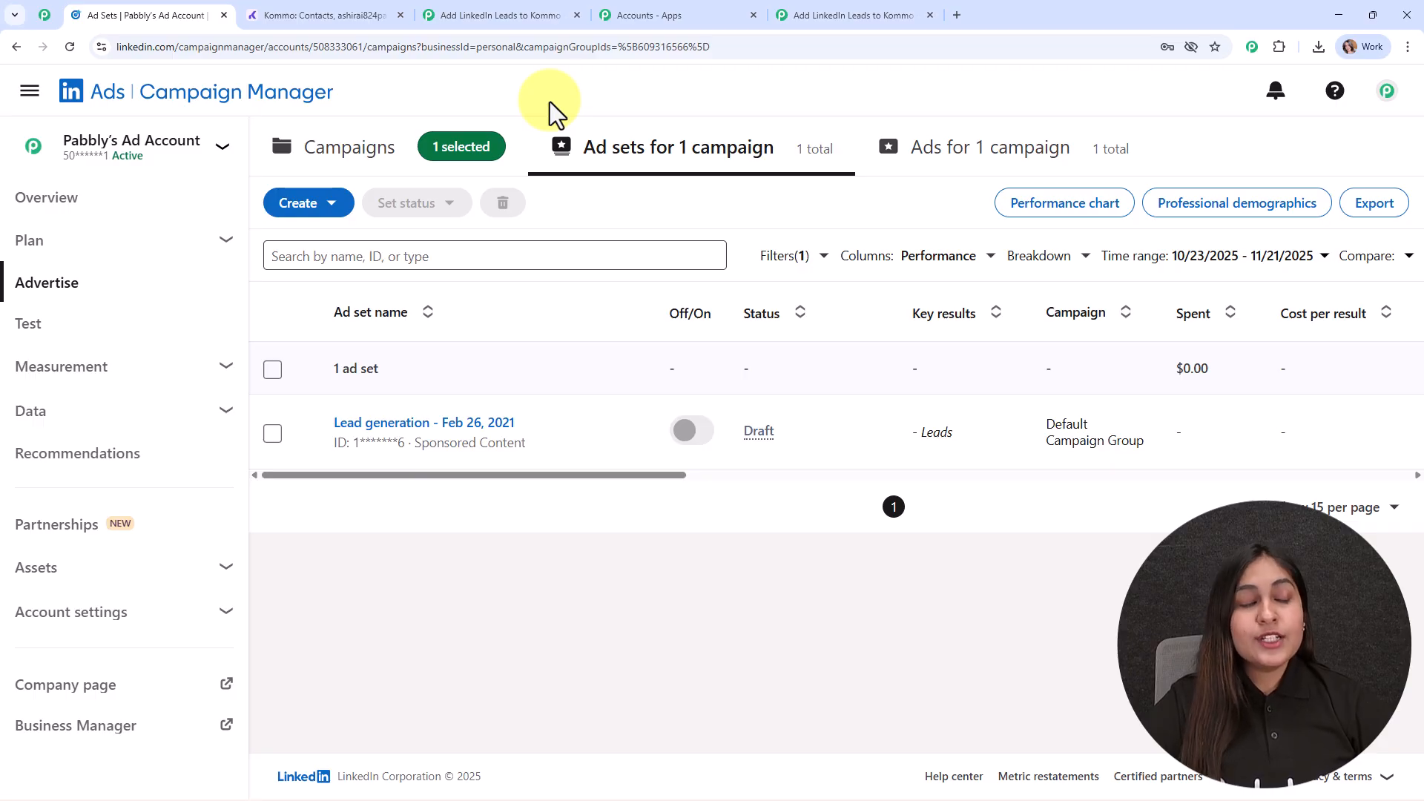
{"action": "mouse_move", "coordinate": [105, 152]}
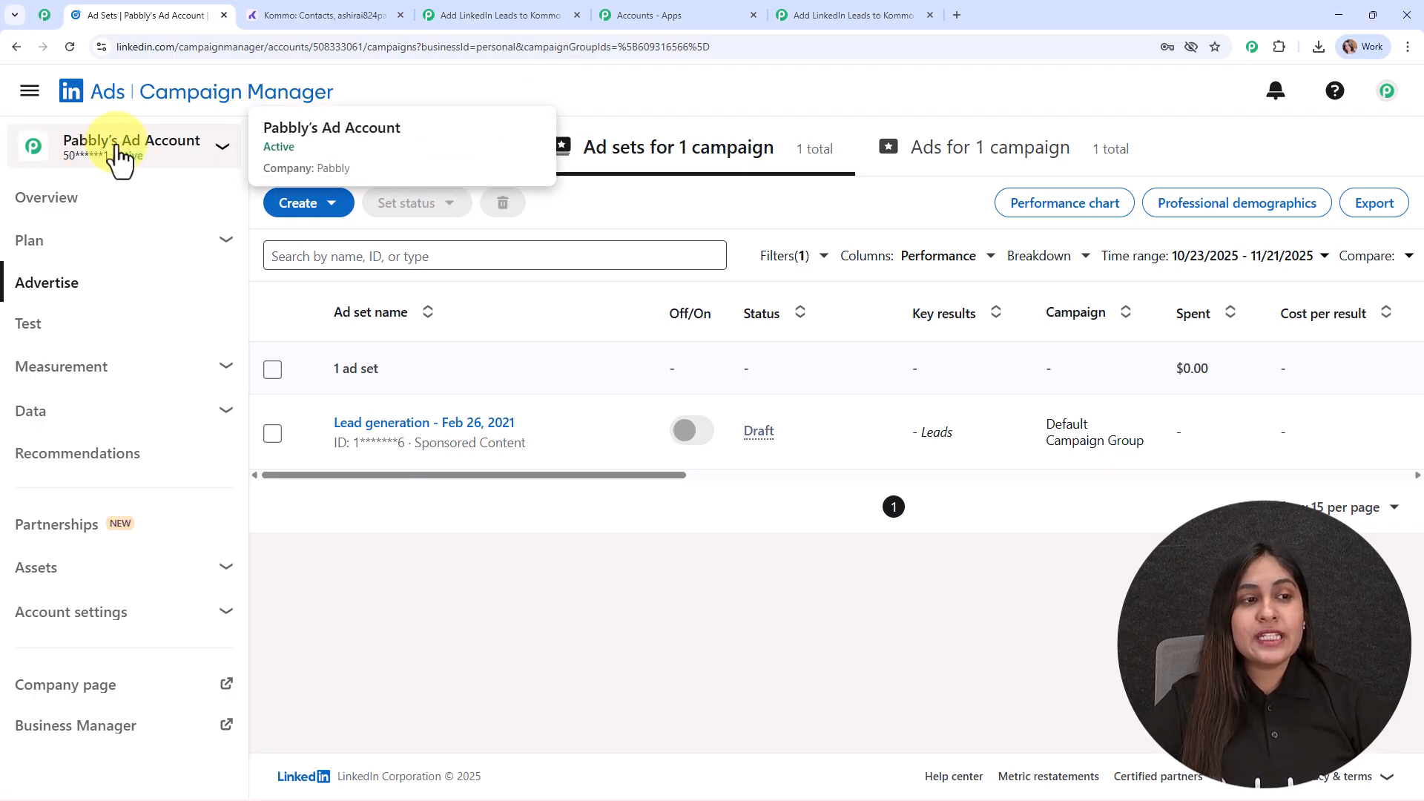
- Return to the workflow, set the sponsored account to Pabbly's Ad Account, and save the trigger with a test request
{"action": "left_click", "coordinate": [853, 15]}
{"action": "left_click", "coordinate": [881, 194]}
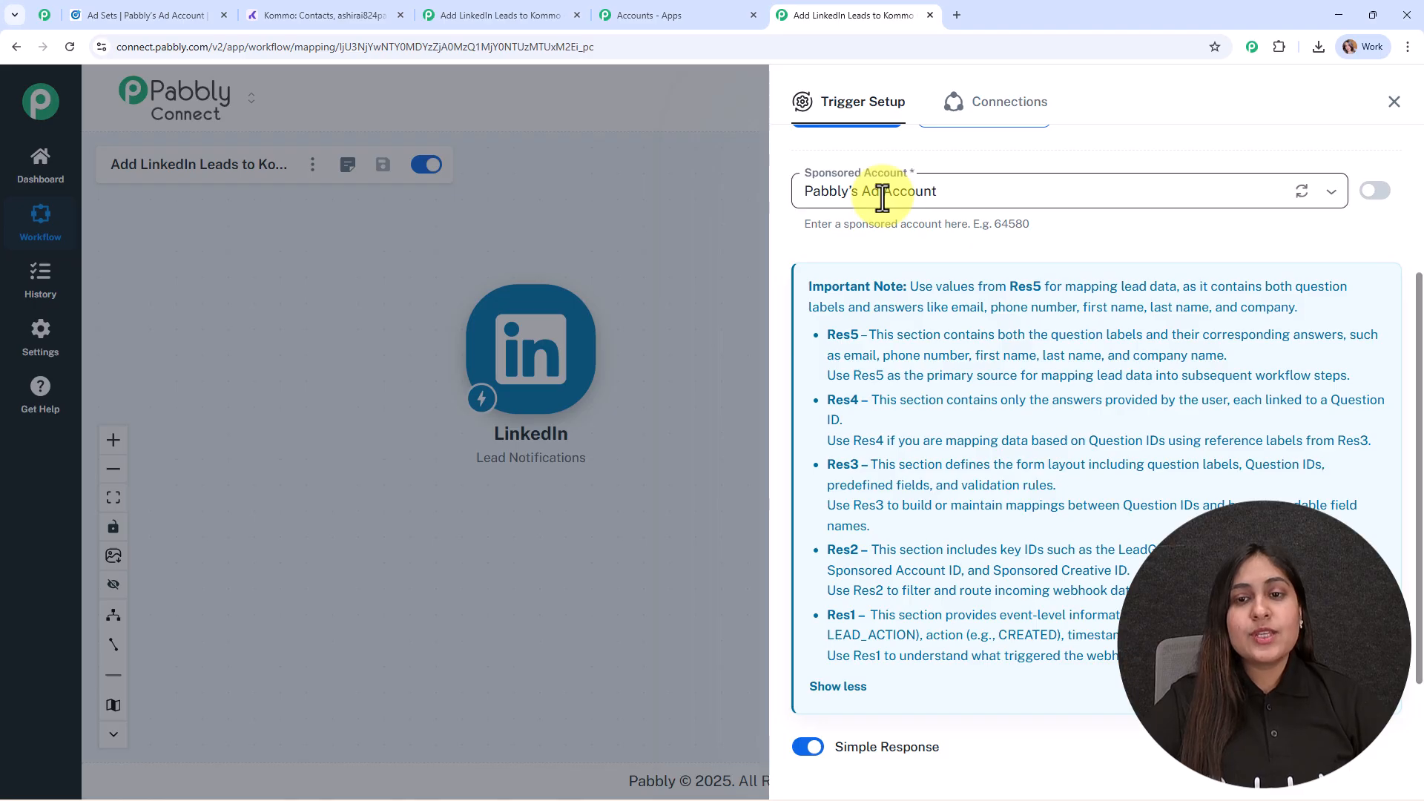
{"action": "left_click", "coordinate": [910, 238]}
{"action": "scroll", "coordinate": [920, 334], "scroll_direction": "down", "scroll_amount": 2}
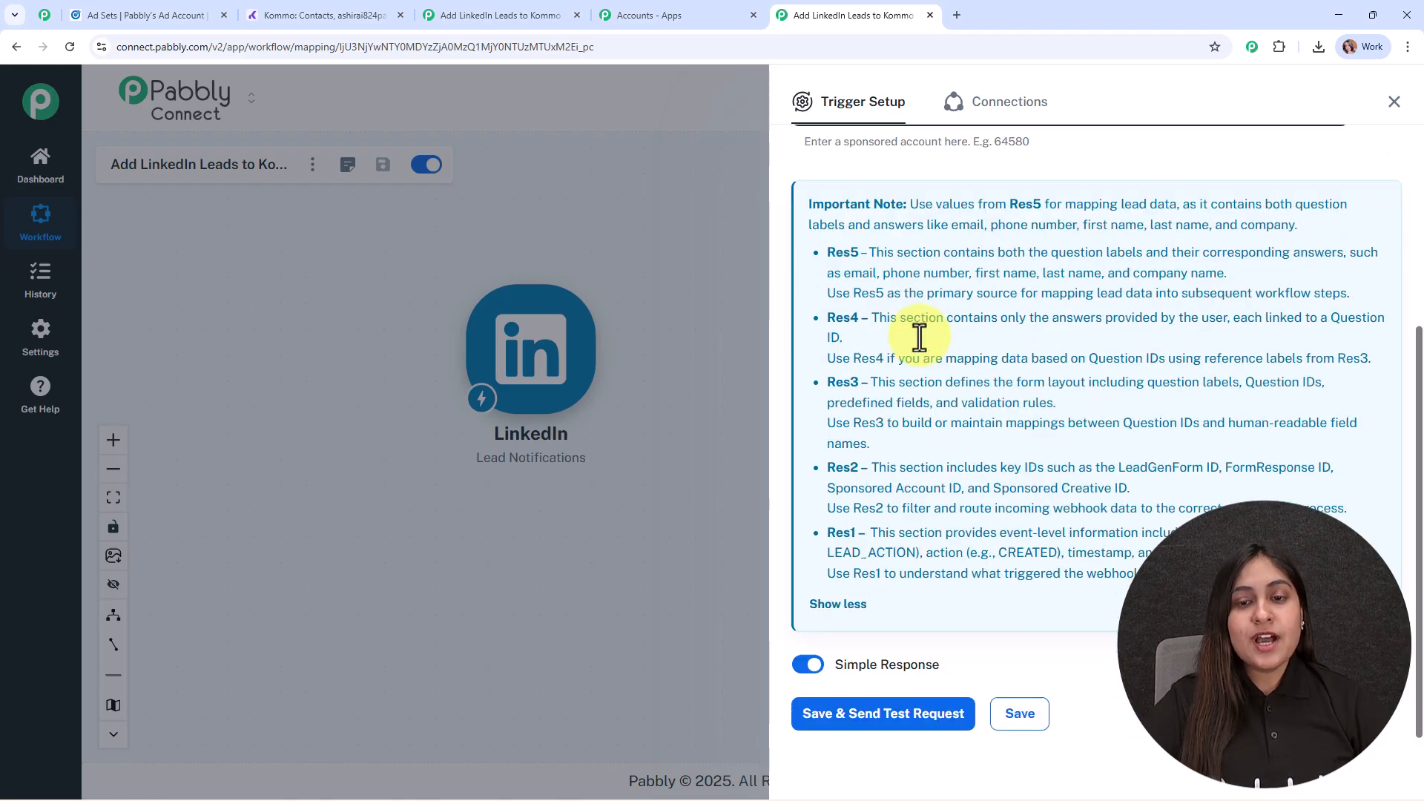
{"action": "left_click", "coordinate": [886, 688]}
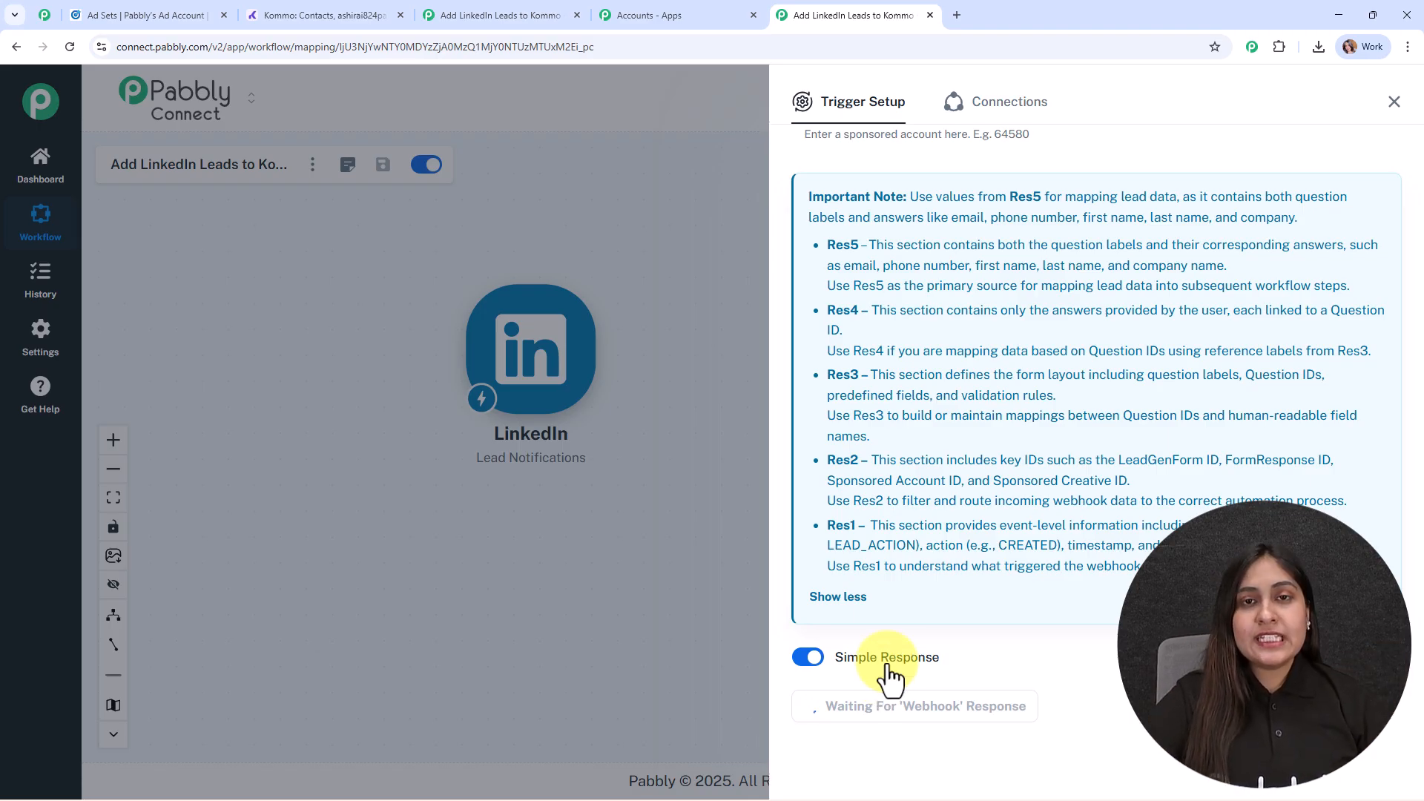
- In LinkedIn Campaign Manager, preview the ad in the Lead generation - Feb 26, 2021 ad set and bring up its lead form
{"action": "left_click", "coordinate": [122, 20]}
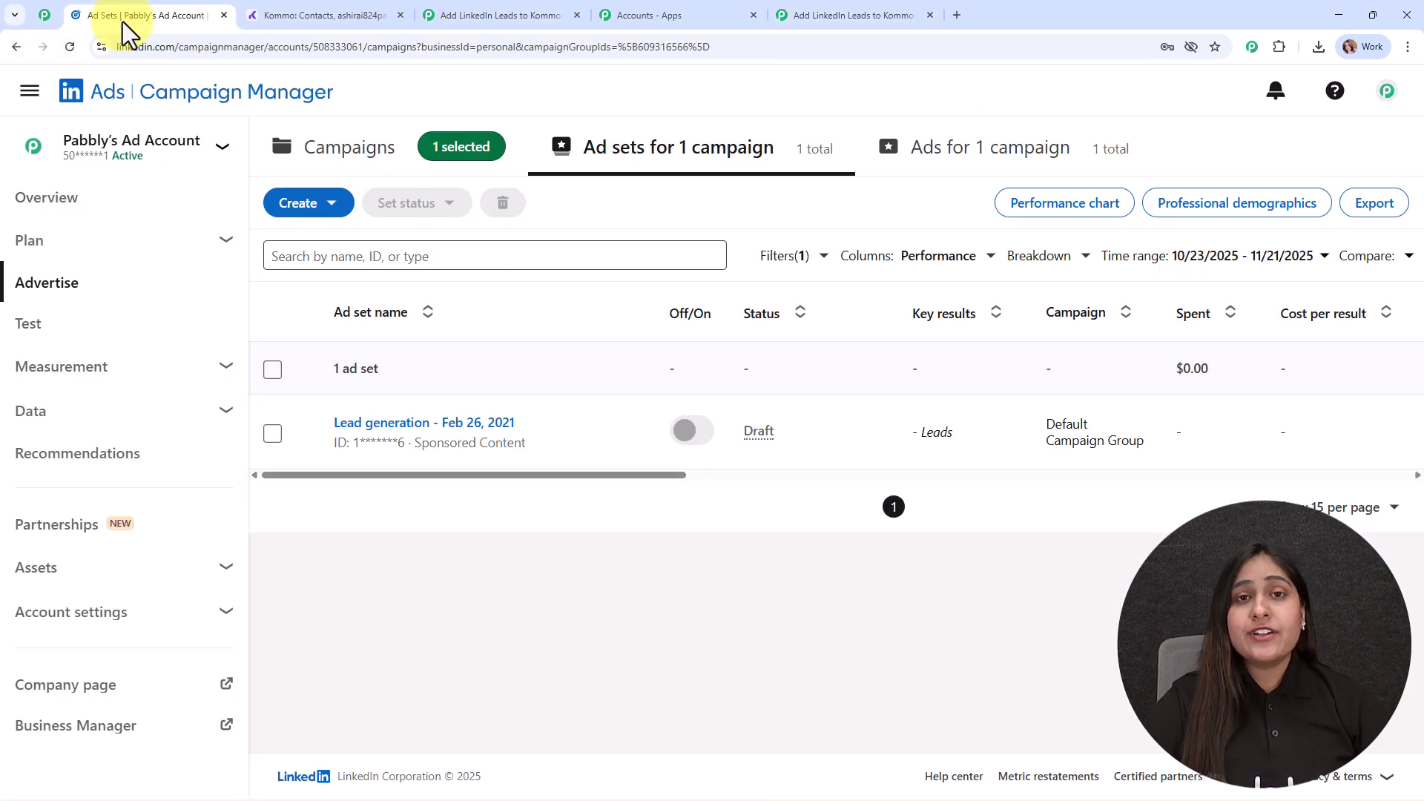
{"action": "left_click", "coordinate": [392, 423]}
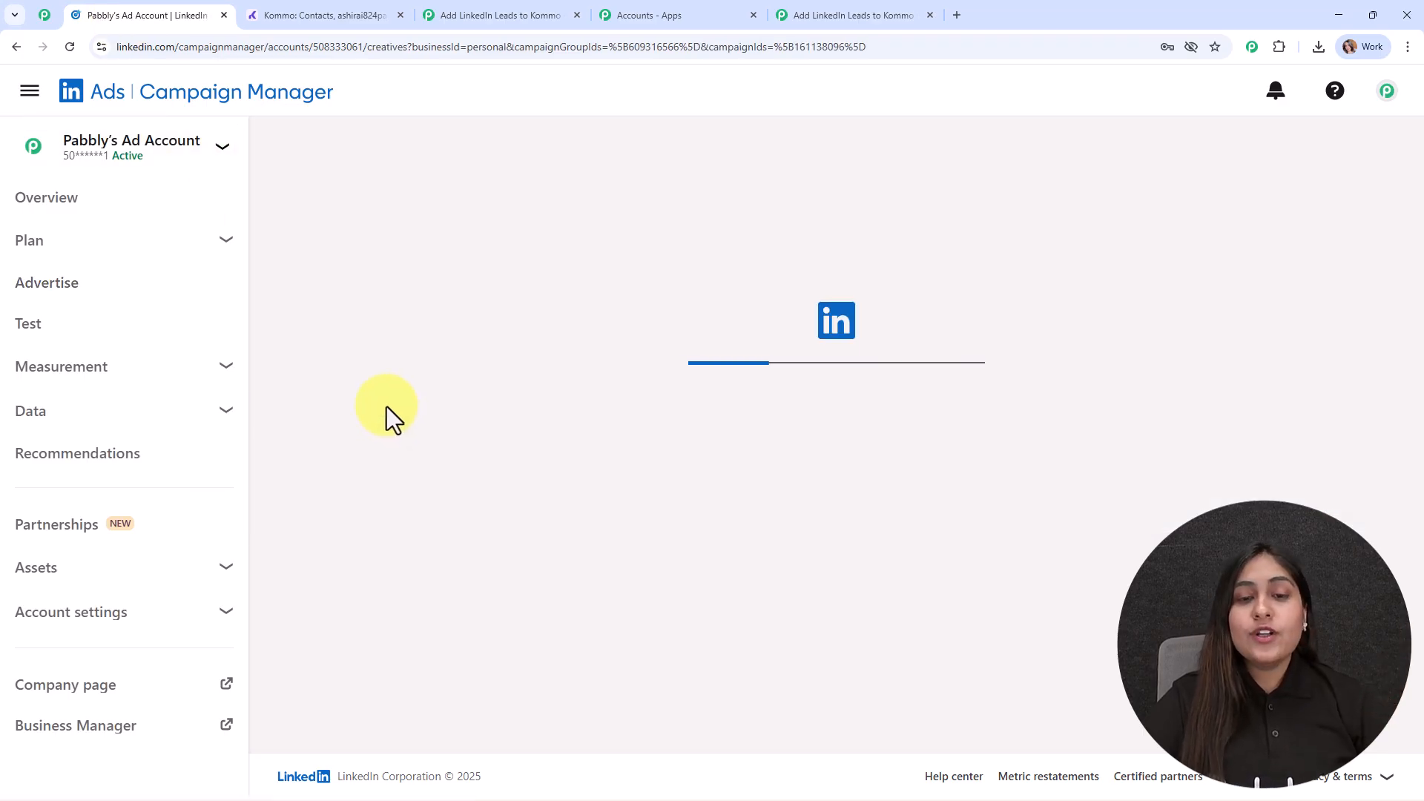
{"action": "left_click", "coordinate": [395, 419]}
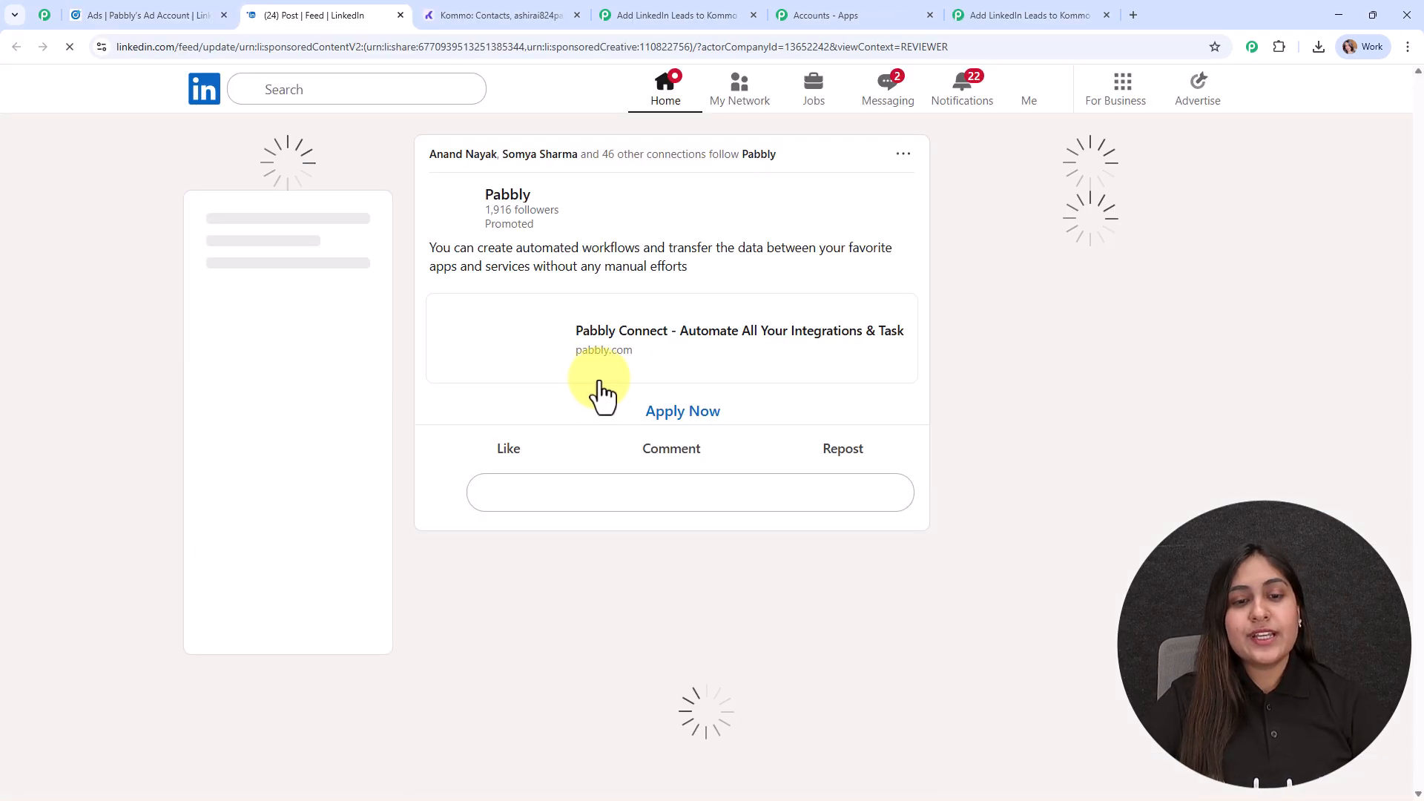
{"action": "left_click", "coordinate": [640, 416]}
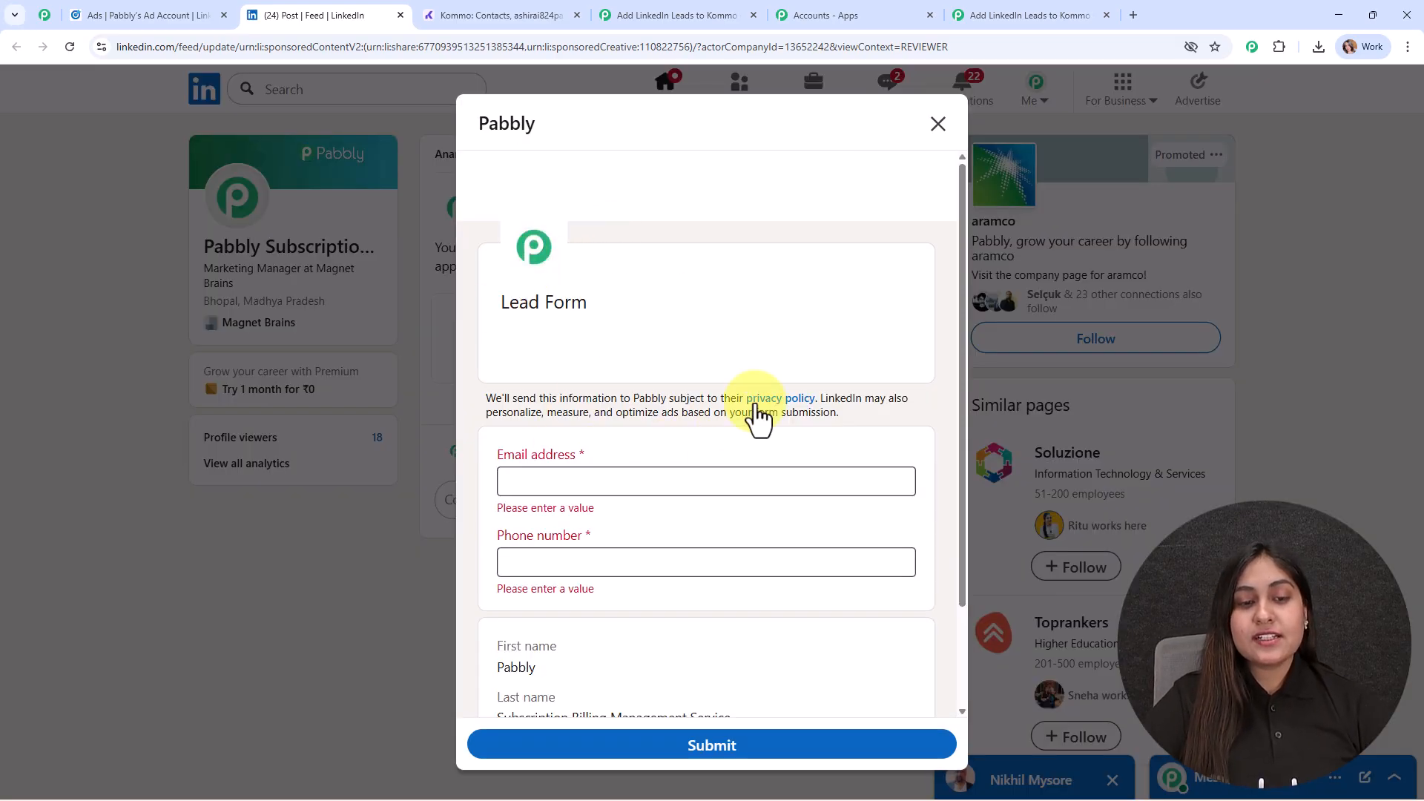
{"action": "scroll", "coordinate": [752, 412], "scroll_direction": "down", "scroll_amount": 2}
{"action": "left_click", "coordinate": [751, 445]}
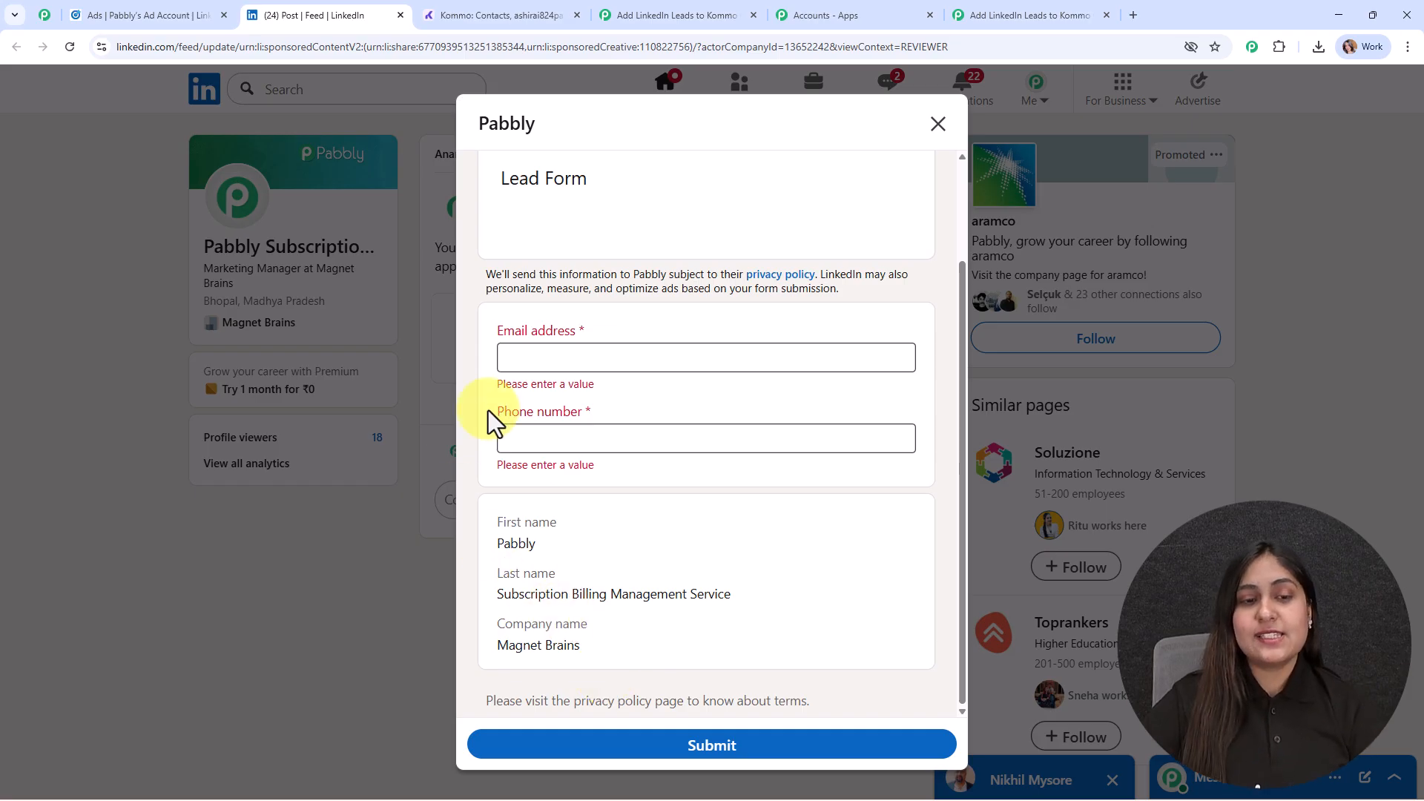
- Fill in the lead form with a test e-mail address and phone number, and submit it
{"action": "left_click", "coordinate": [636, 354]}
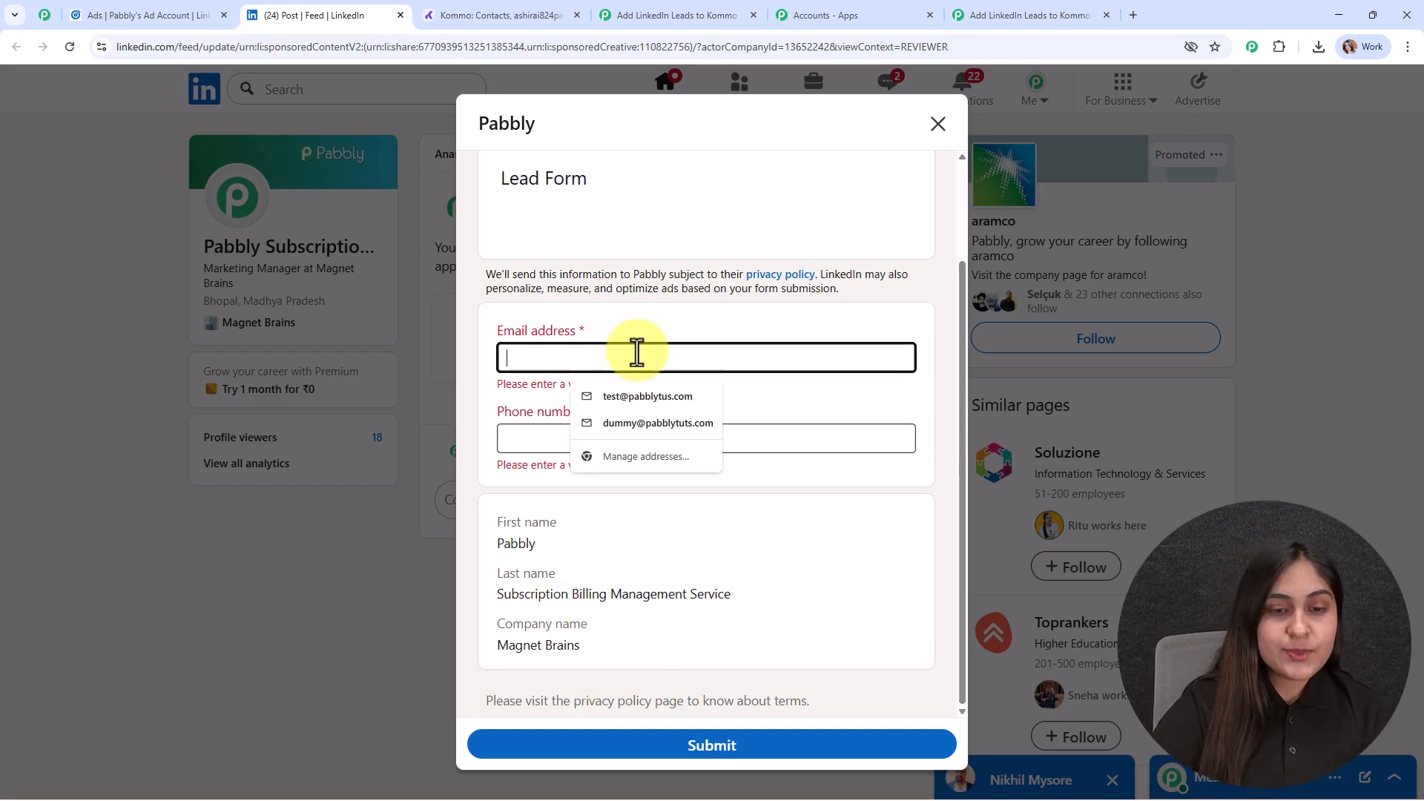
{"action": "left_click", "coordinate": [663, 424]}
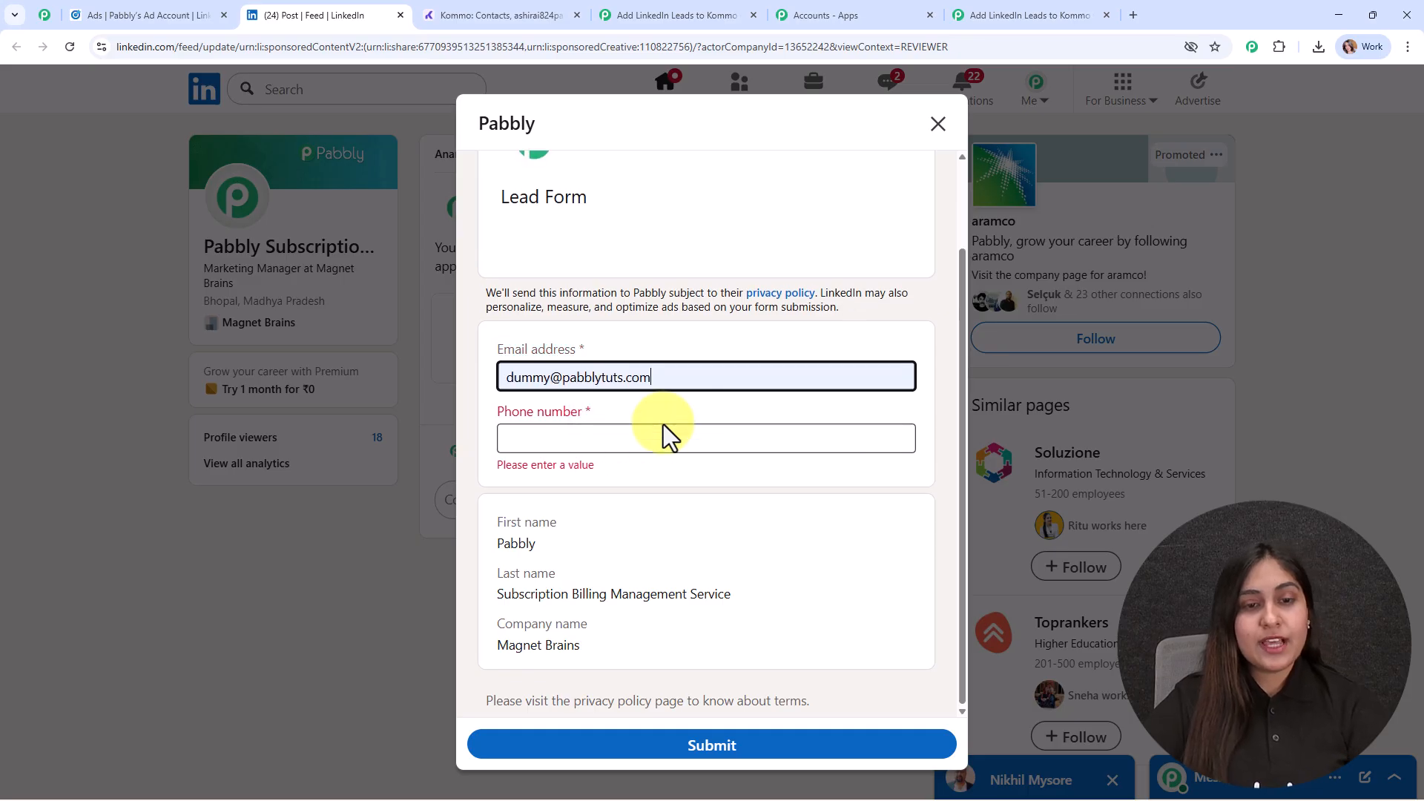
{"action": "left_click", "coordinate": [615, 430]}
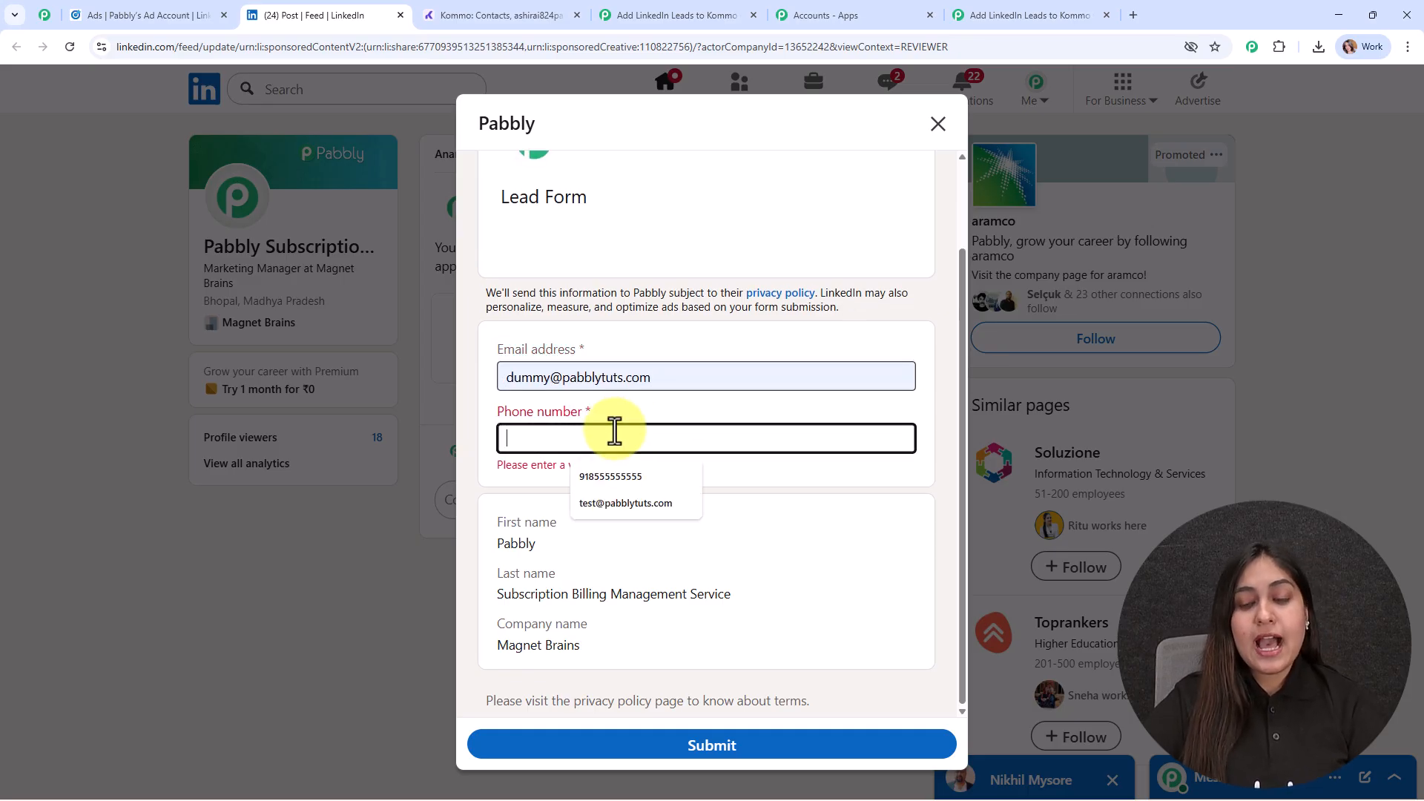
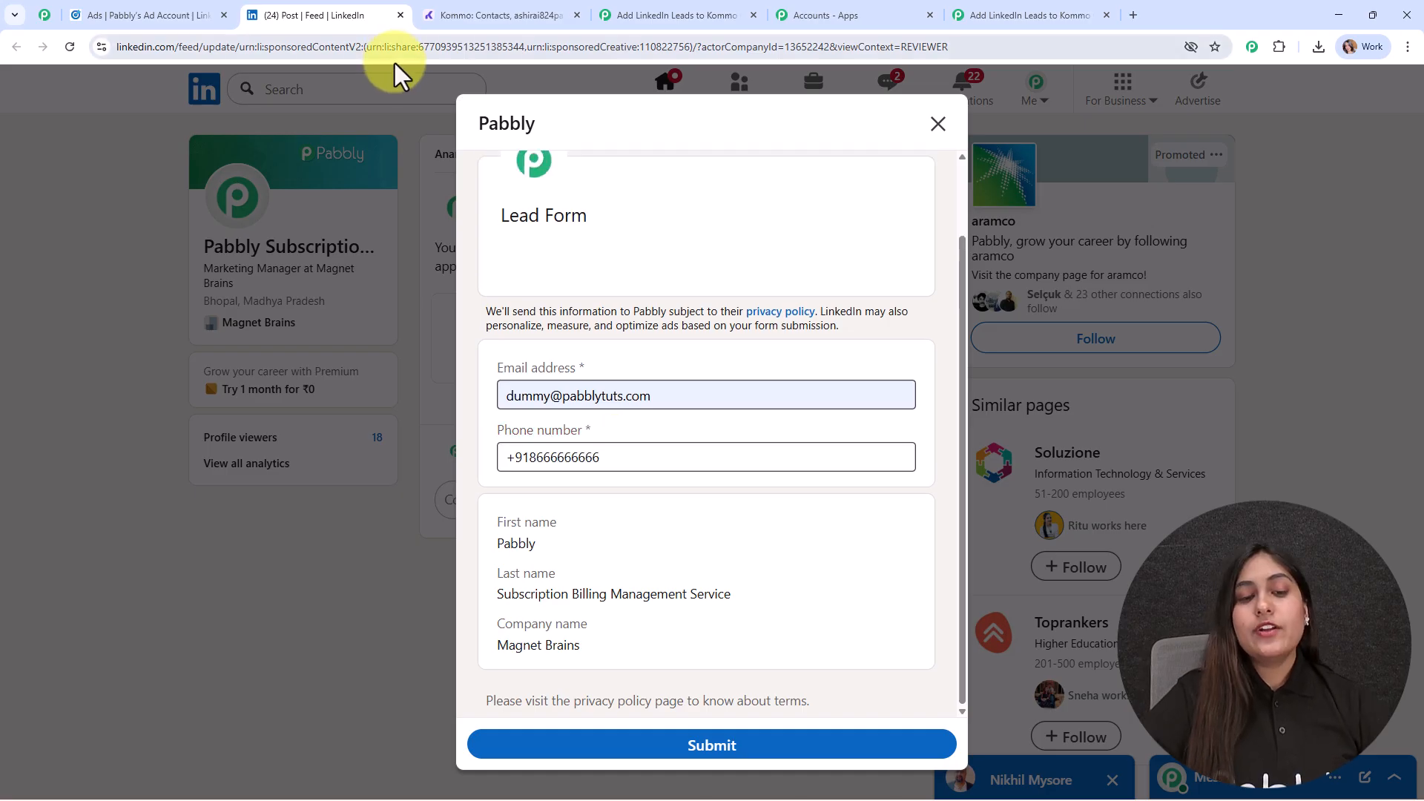
{"action": "left_click", "coordinate": [712, 760]}
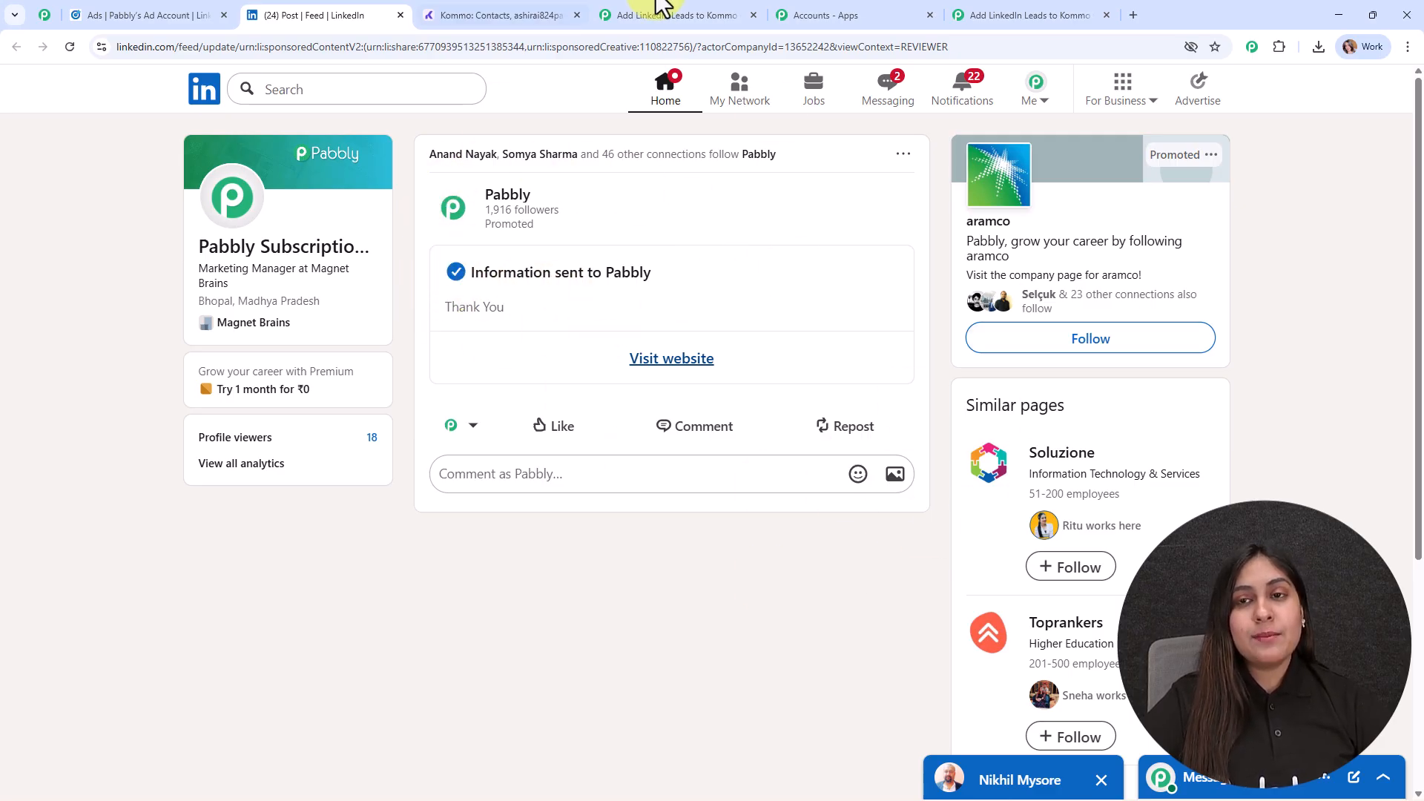
- Return to the Pabbly Connect workflow, review the lead data captured by the trigger, and close the trigger setup
{"action": "left_click", "coordinate": [1056, 15]}
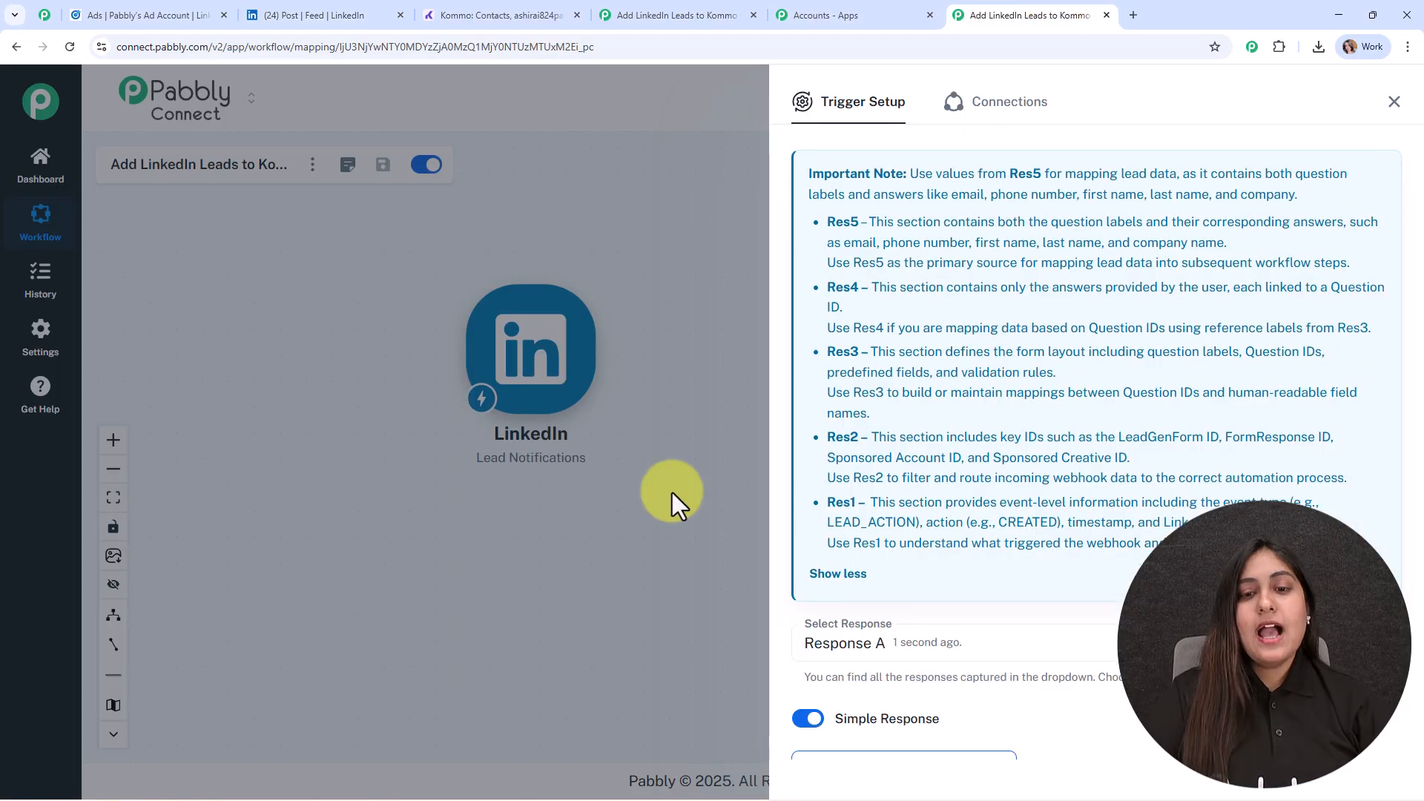
{"action": "scroll", "coordinate": [1398, 458], "scroll_direction": "down", "scroll_amount": 8}
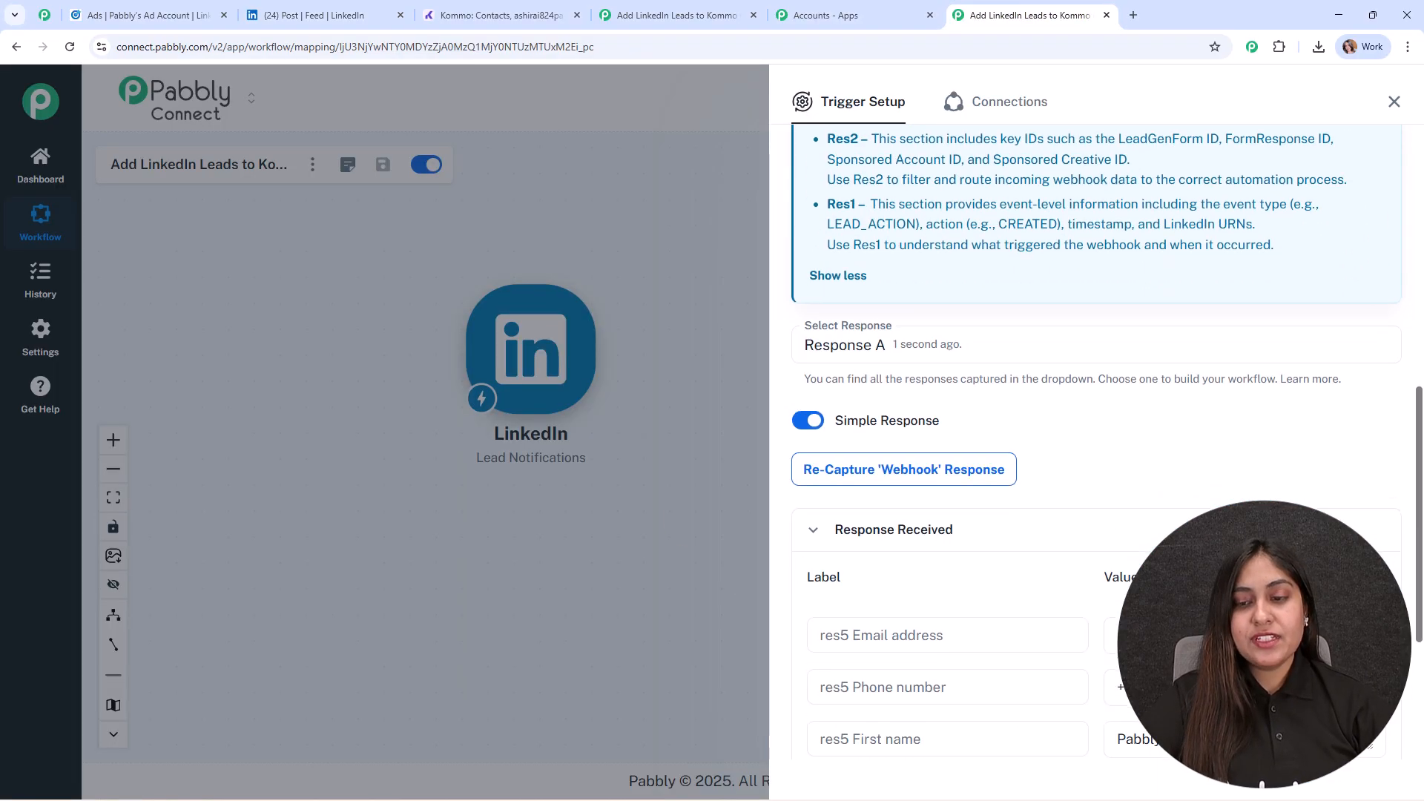
{"action": "scroll", "coordinate": [1330, 490], "scroll_direction": "down", "scroll_amount": 4}
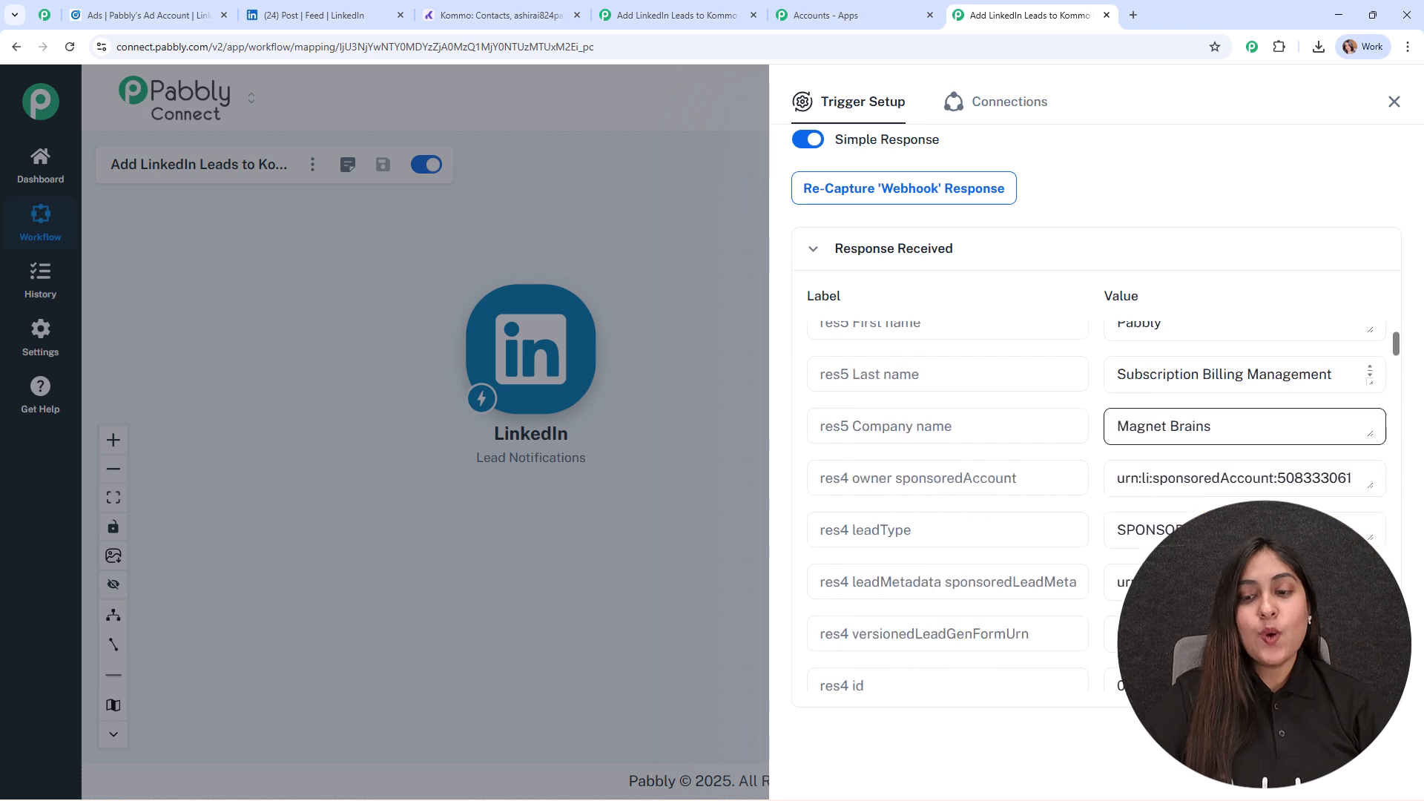
{"action": "left_click", "coordinate": [1394, 104]}
- Add Kommo as the action application after the LinkedIn trigger, with Create Contact as its event
{"action": "left_click_drag", "start_coordinate": [527, 324], "coordinate": [530, 390]}
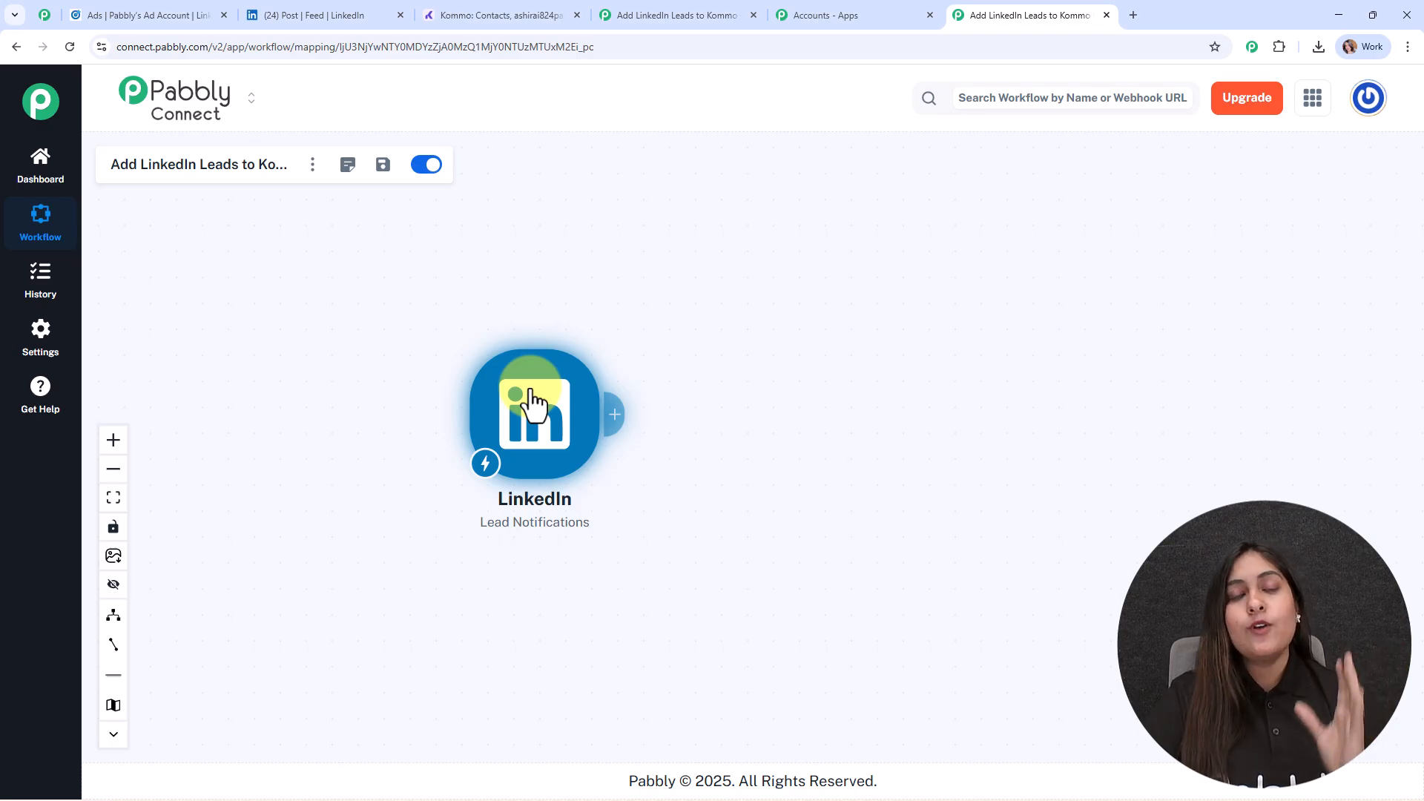
{"action": "left_click", "coordinate": [612, 417]}
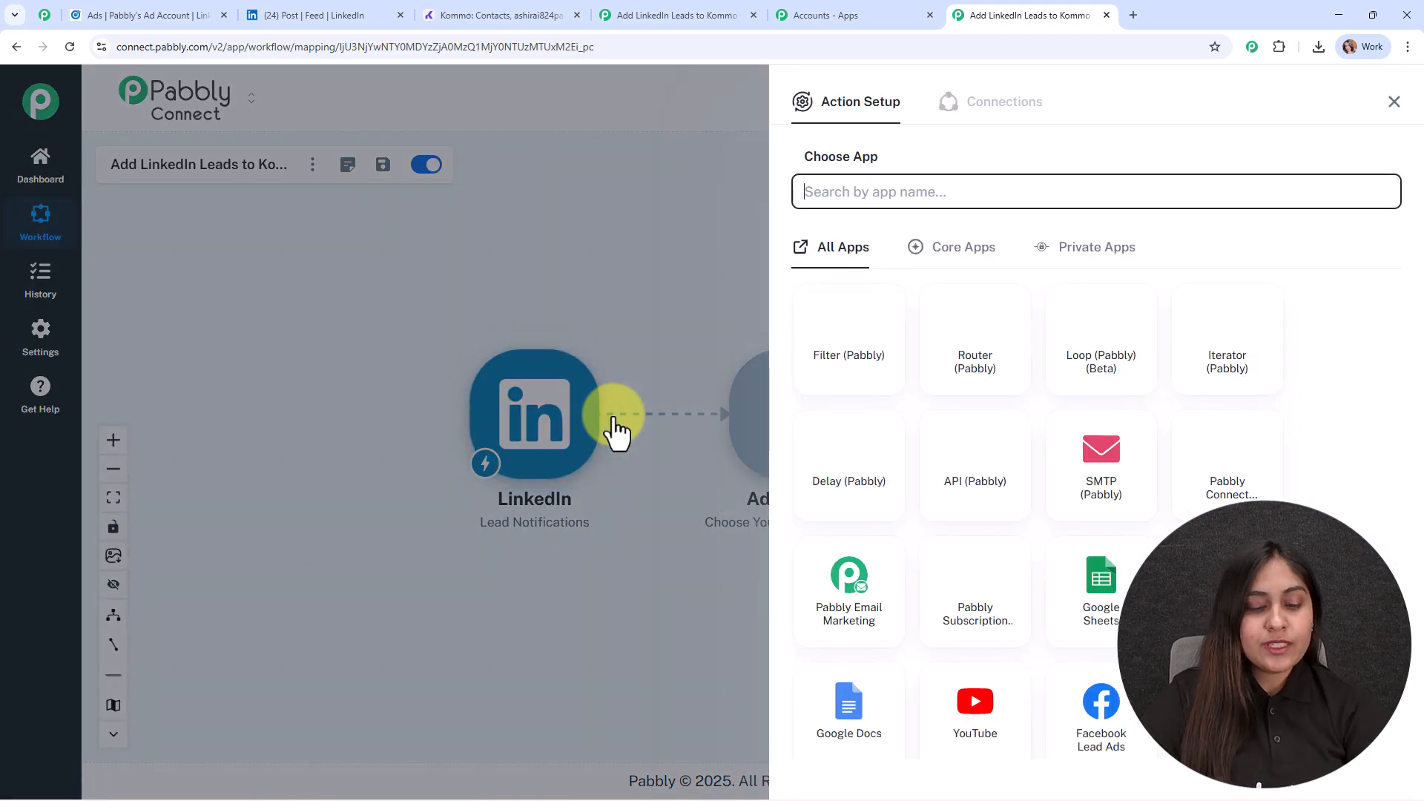
{"action": "type", "text": "komm"}
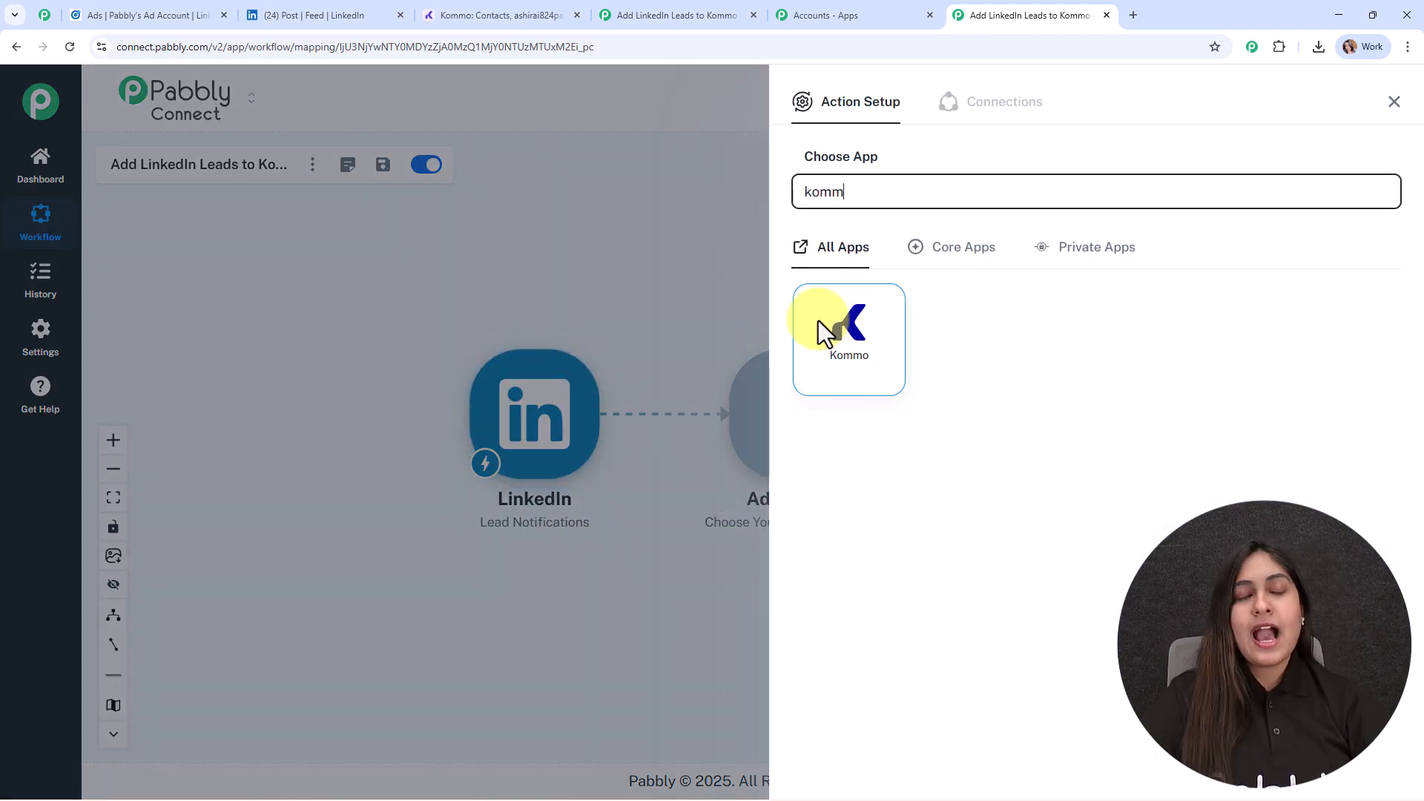
{"action": "left_click", "coordinate": [821, 334]}
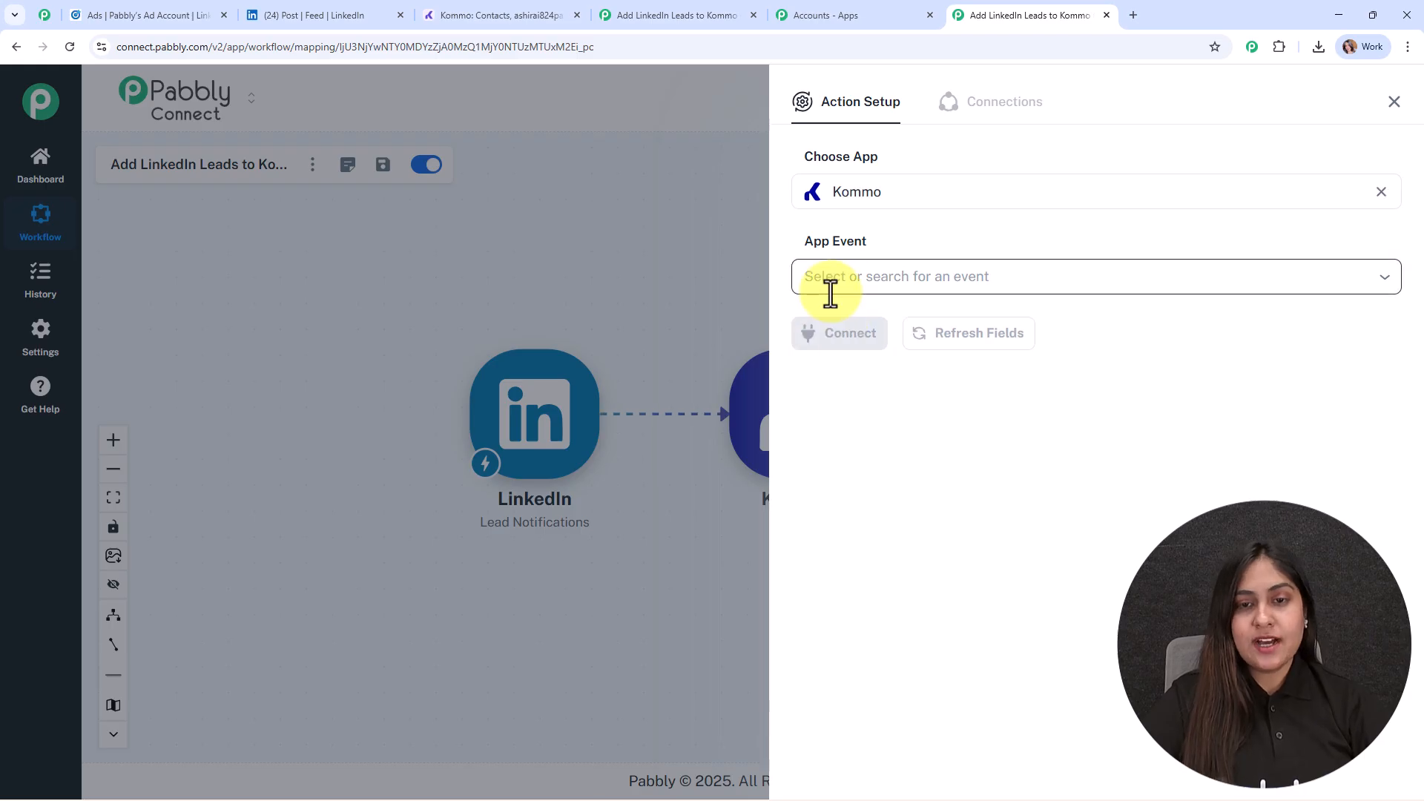
{"action": "left_click", "coordinate": [831, 288]}
{"action": "left_click", "coordinate": [836, 326]}
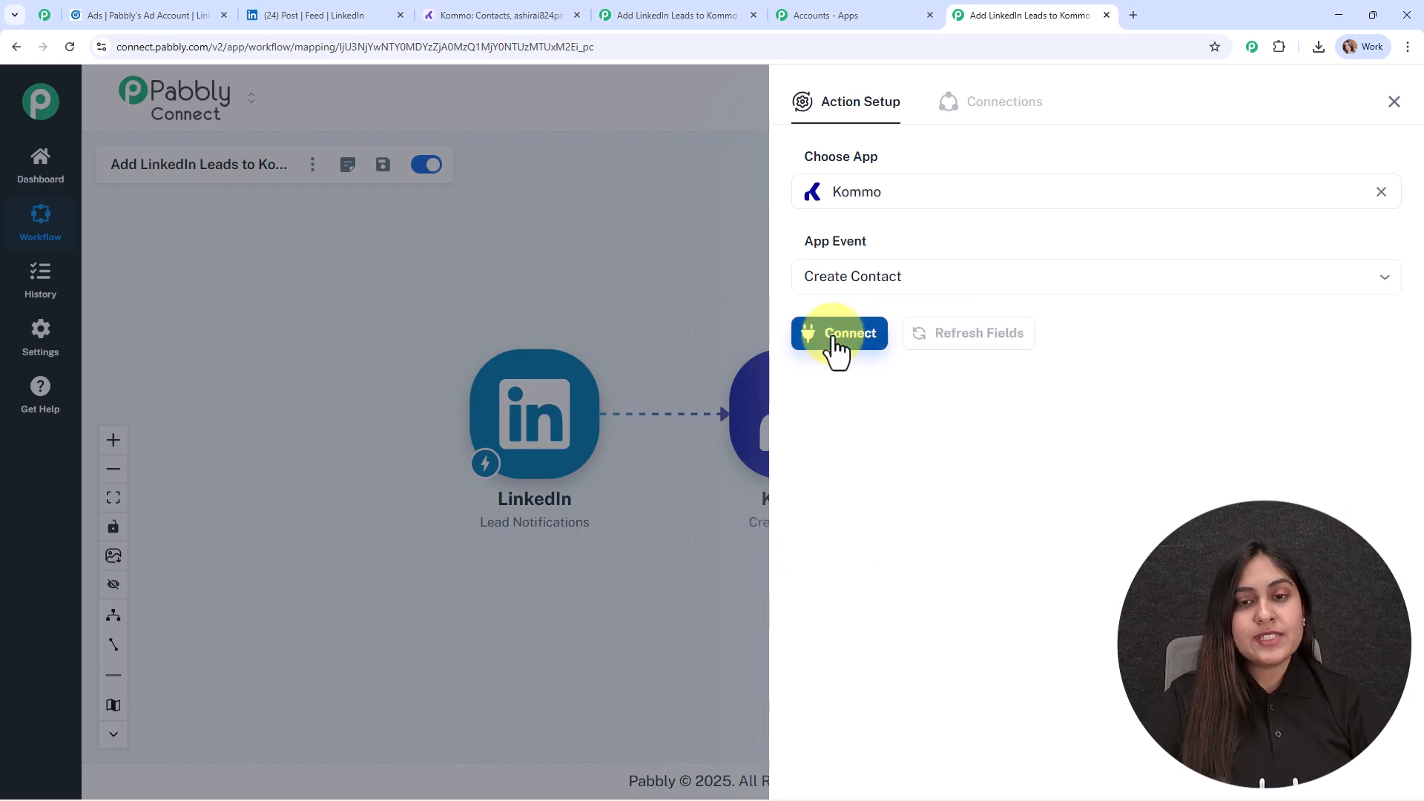
- Start connecting a Kommo account to the action through a new connection
{"action": "left_click", "coordinate": [834, 335]}
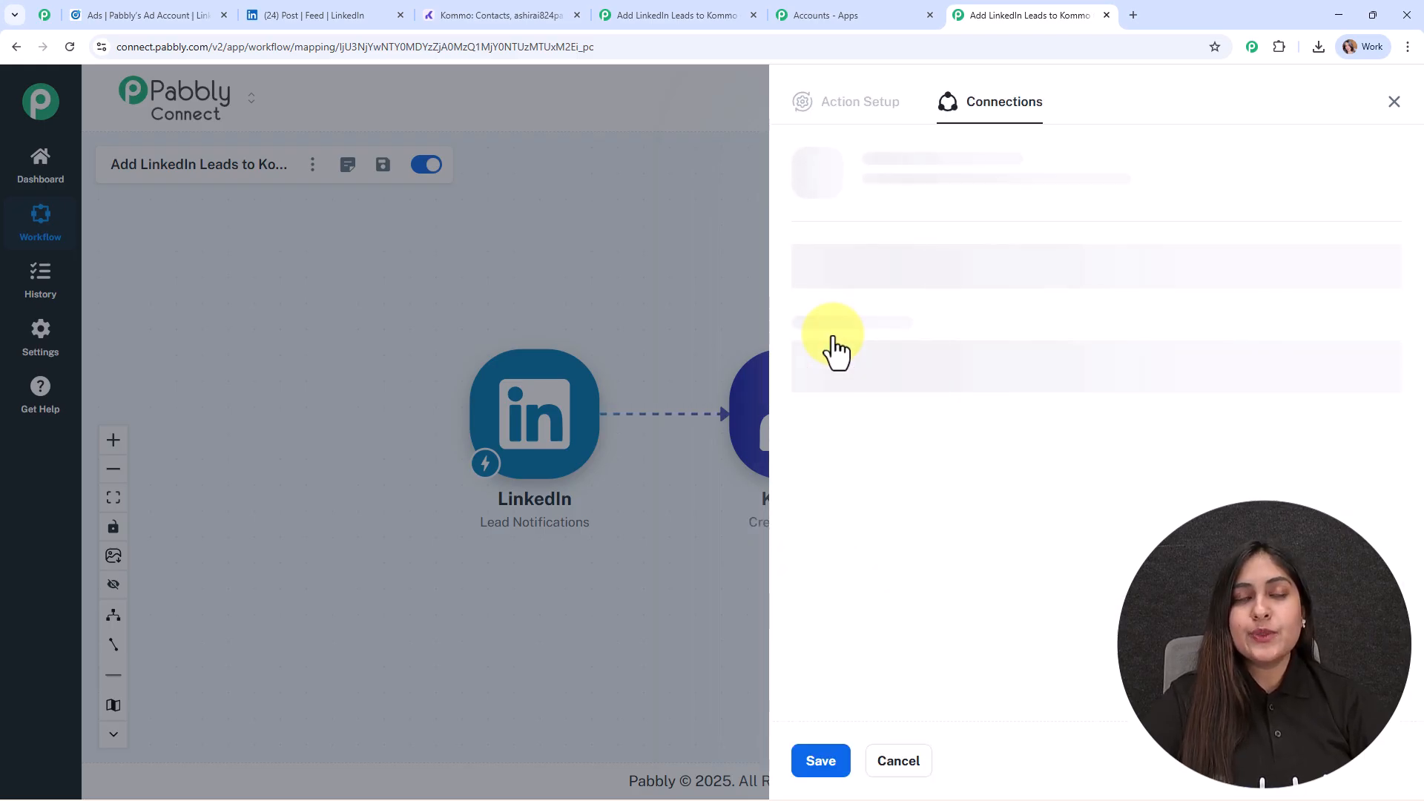
{"action": "left_click", "coordinate": [836, 242]}
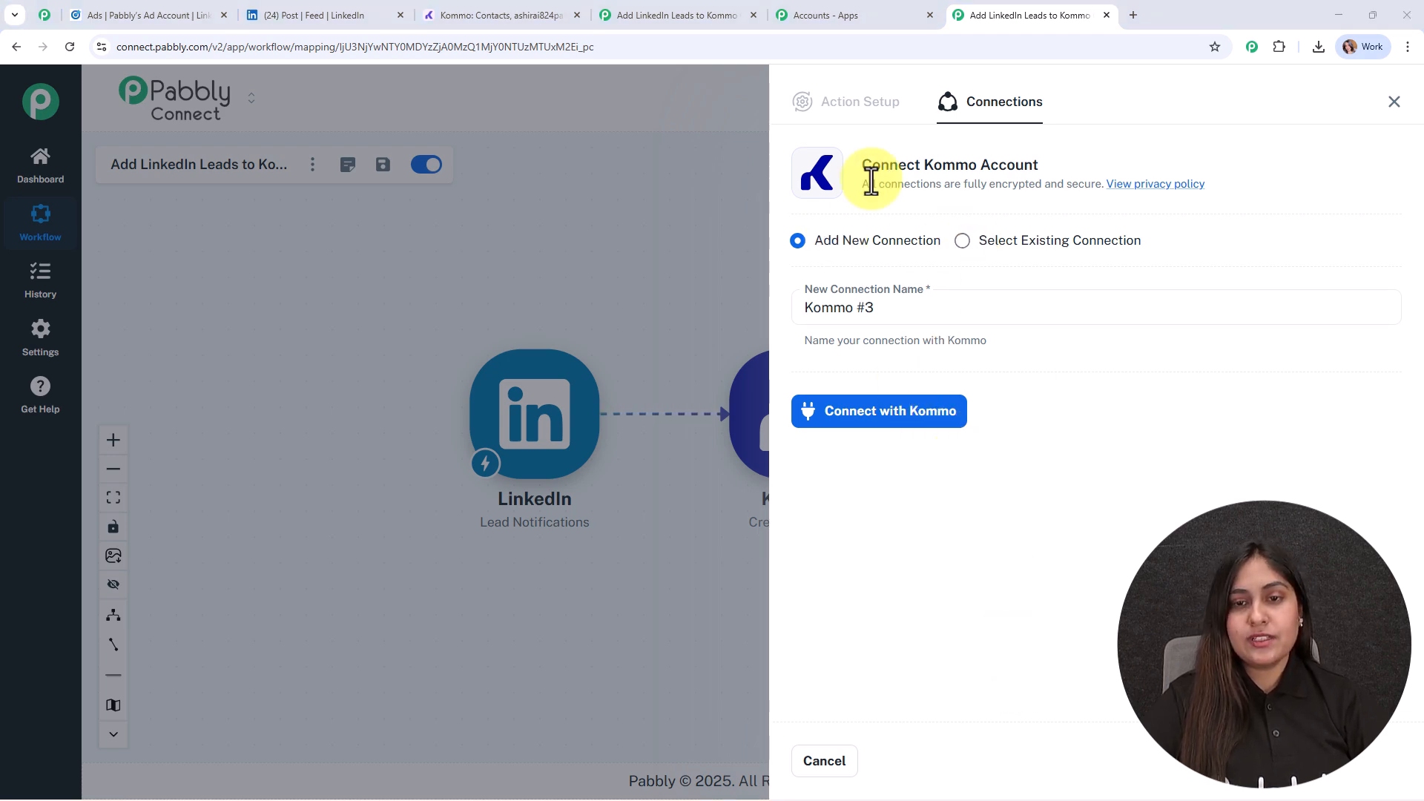
{"action": "left_click", "coordinate": [897, 412]}
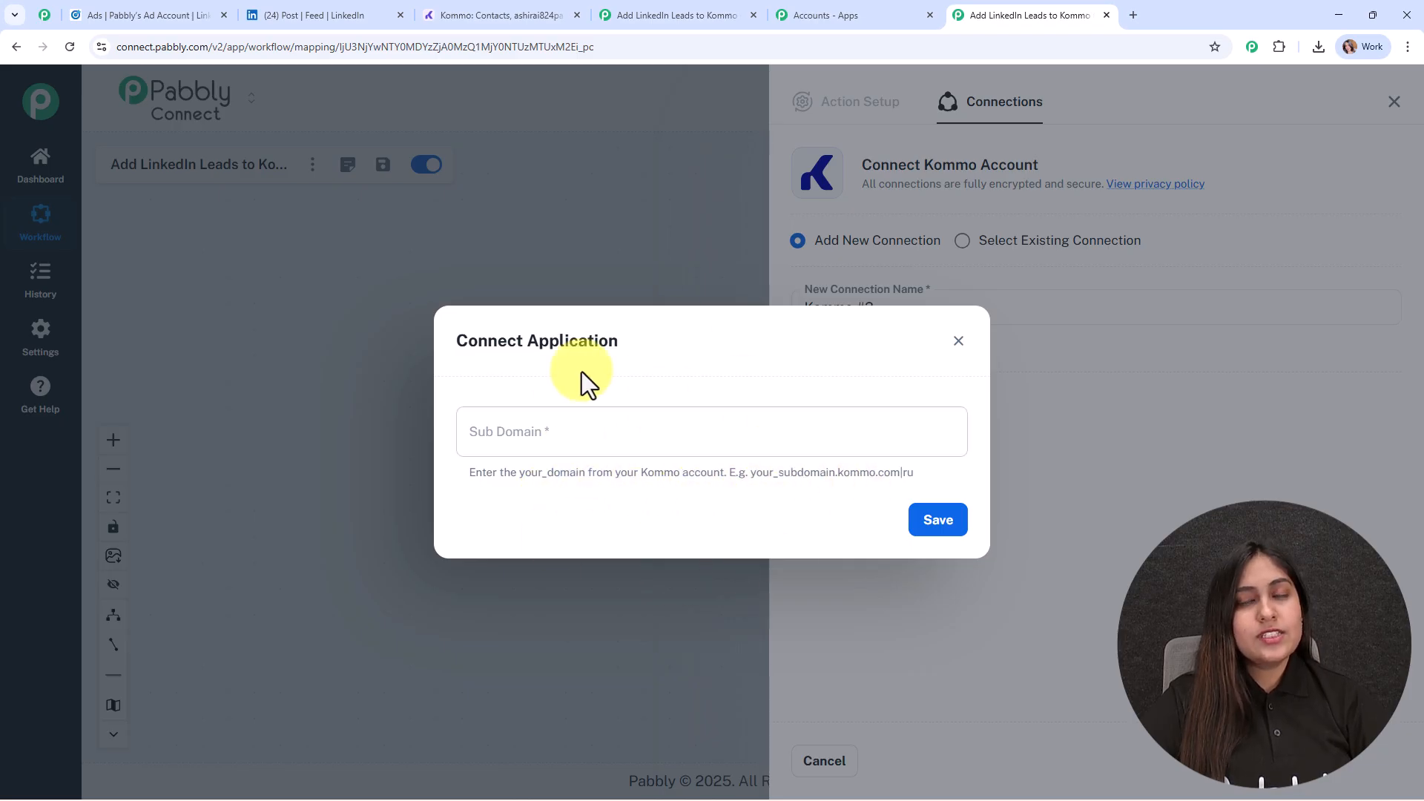
- Copy the account's domain from the Kommo contacts page address and paste it as the connection's subdomain
{"action": "left_click", "coordinate": [493, 13]}
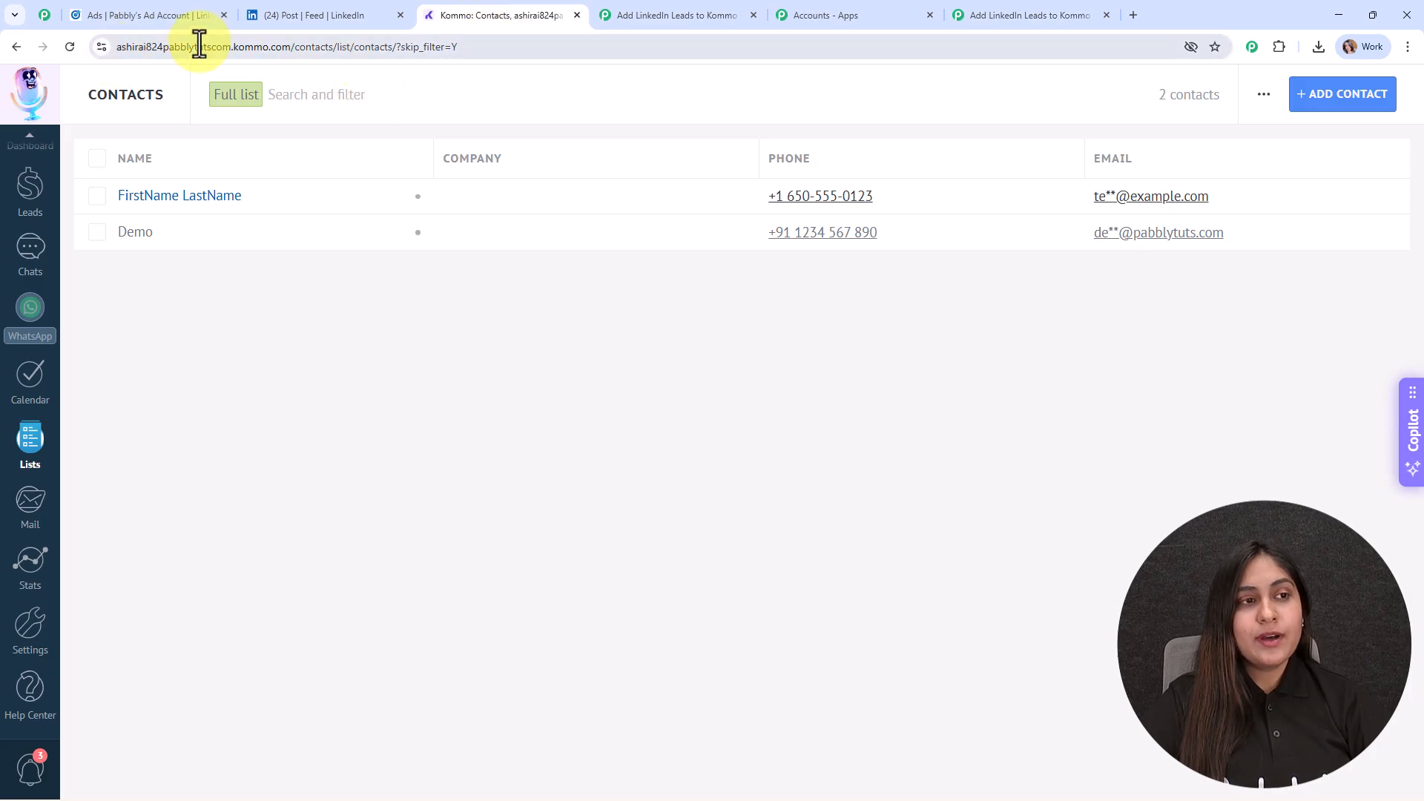
{"action": "left_click", "coordinate": [223, 47]}
{"action": "left_click", "coordinate": [296, 47]}
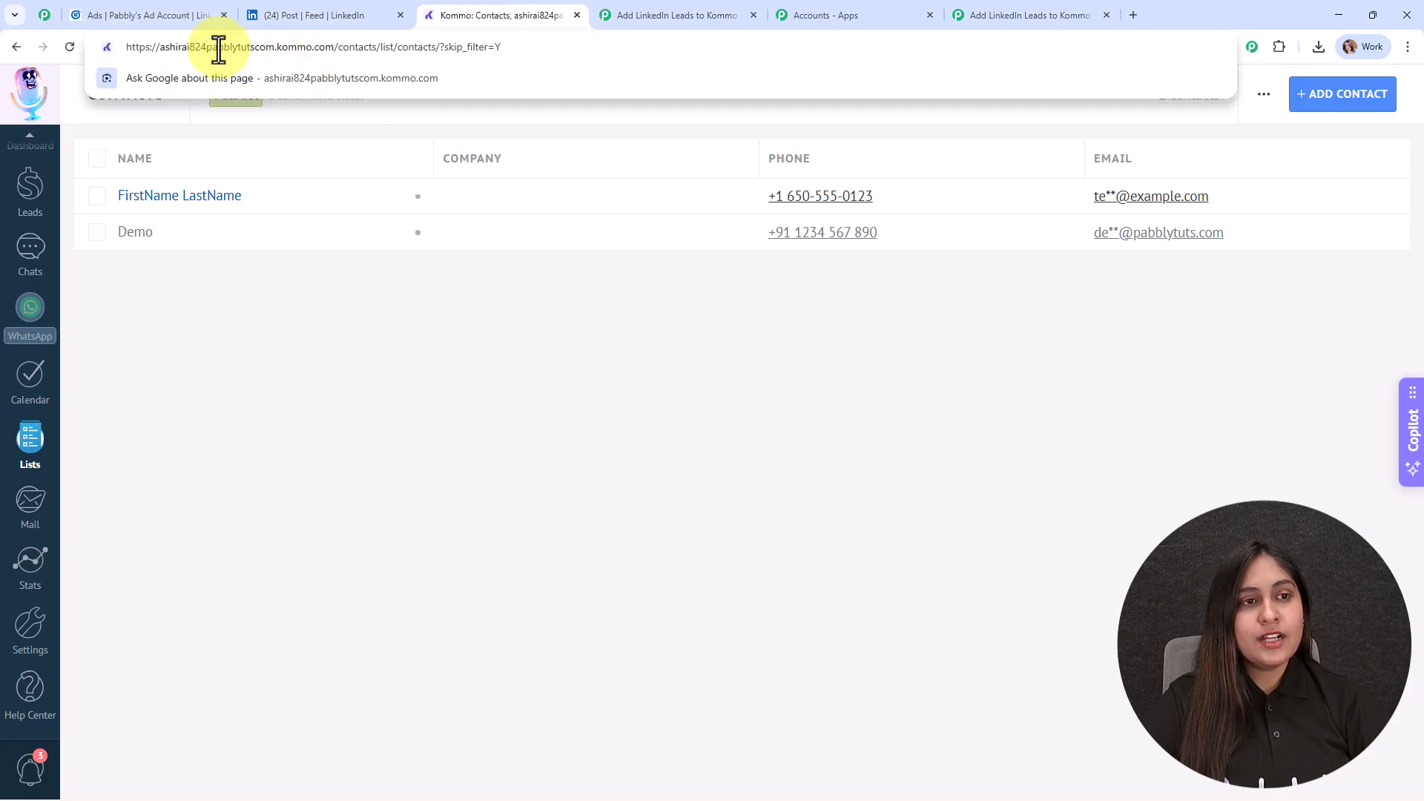
{"action": "left_click_drag", "start_coordinate": [157, 47], "coordinate": [256, 49]}
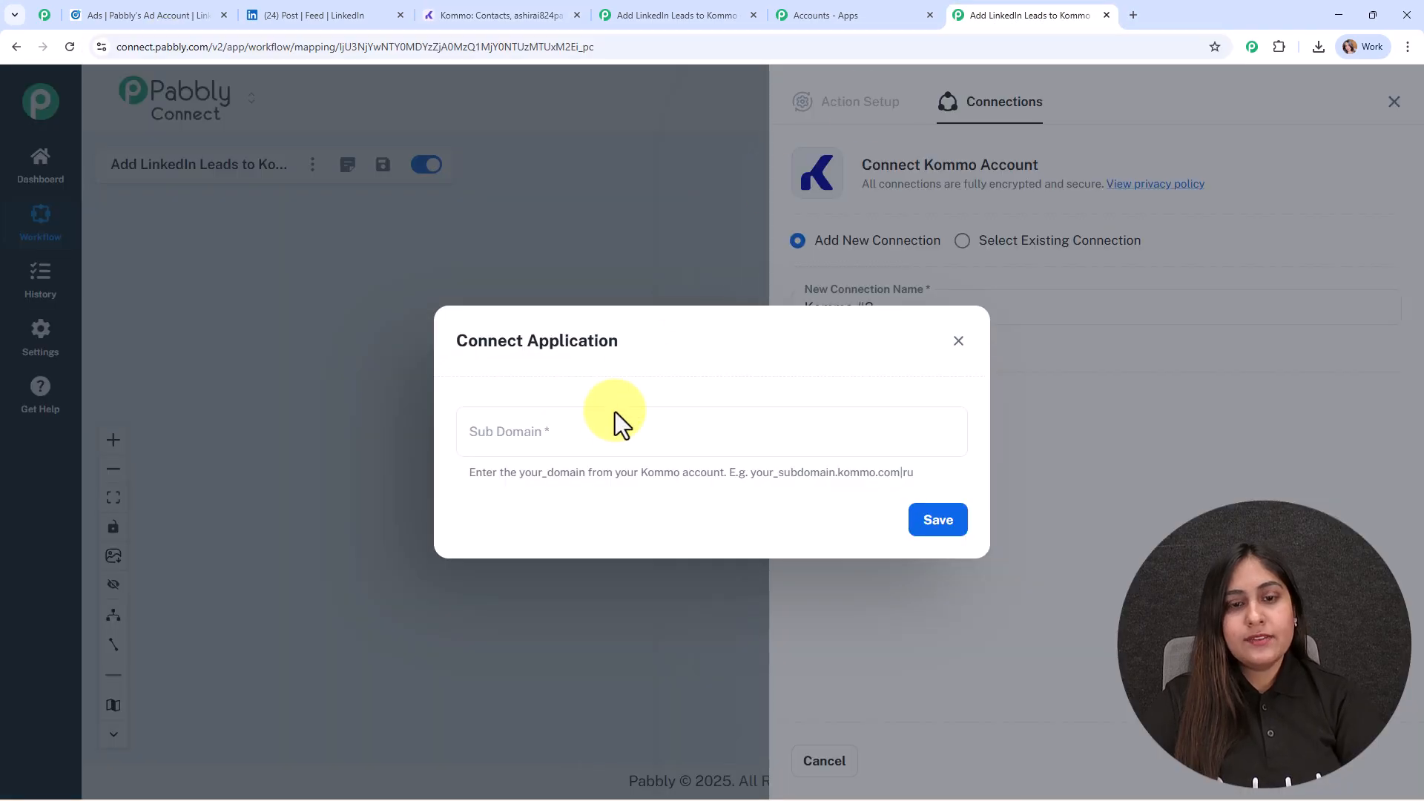
{"action": "left_click", "coordinate": [614, 424]}
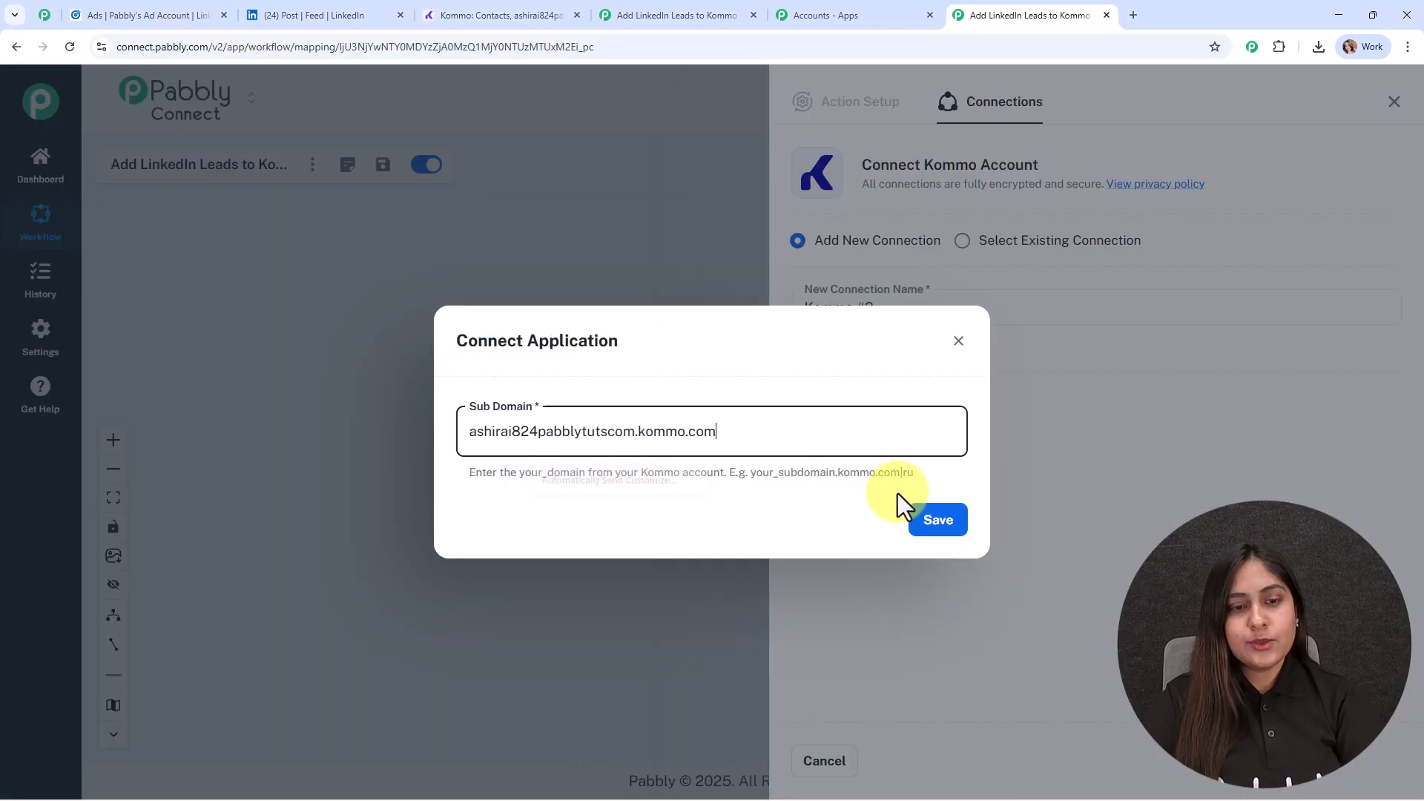
- Save the Kommo subdomain and allow Pabbly Connect to access the Kommo account
{"action": "left_click", "coordinate": [938, 520]}
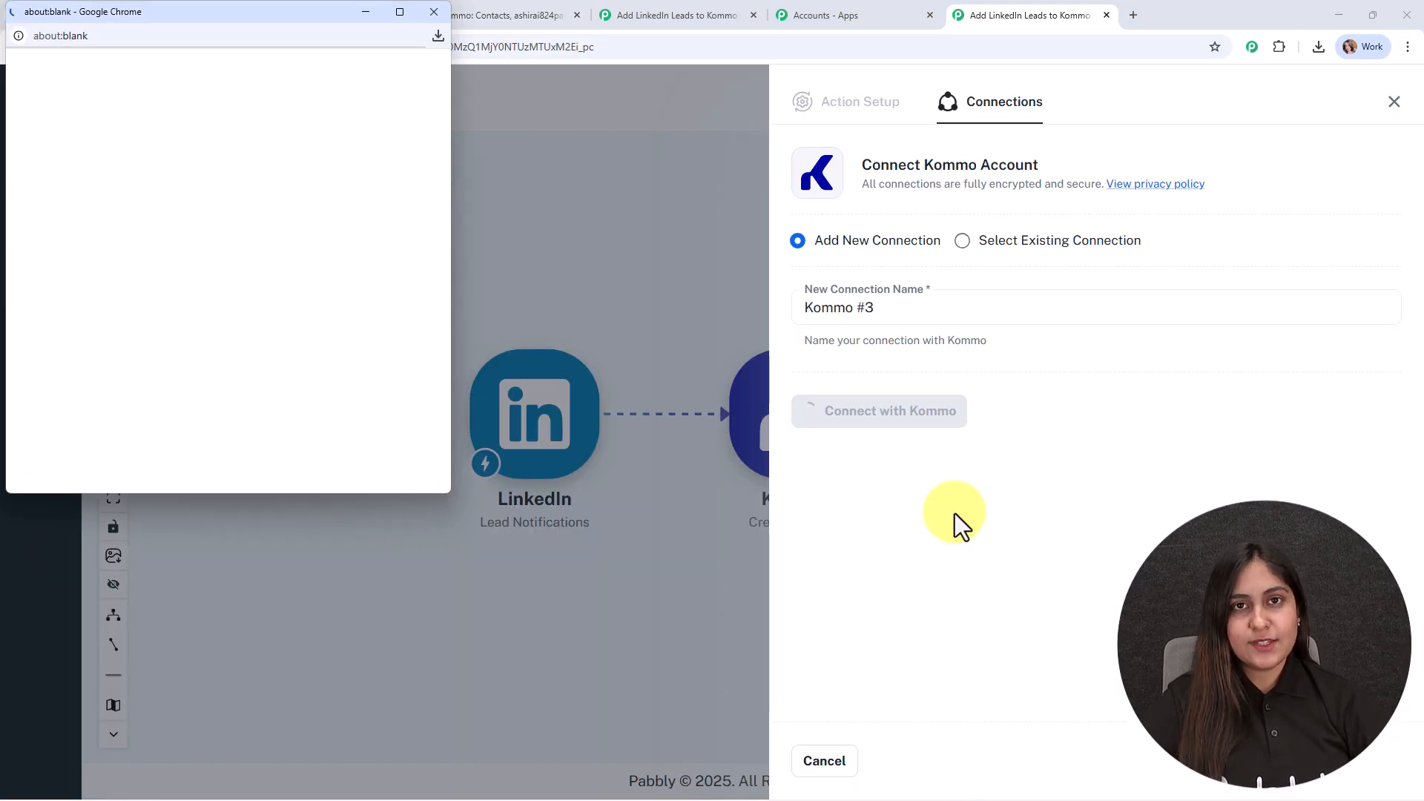
{"action": "scroll", "coordinate": [340, 306], "scroll_direction": "down", "scroll_amount": 5}
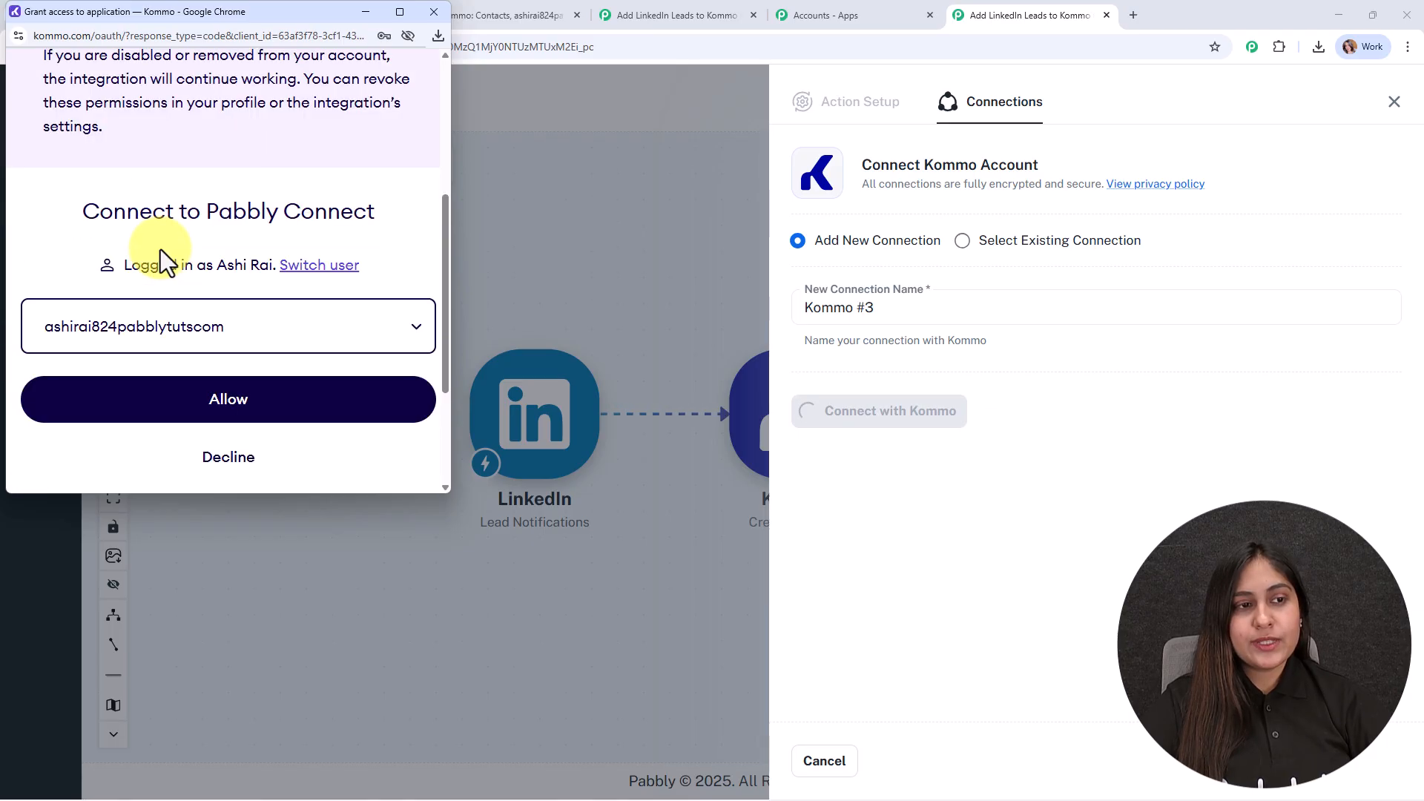
{"action": "left_click", "coordinate": [249, 420]}
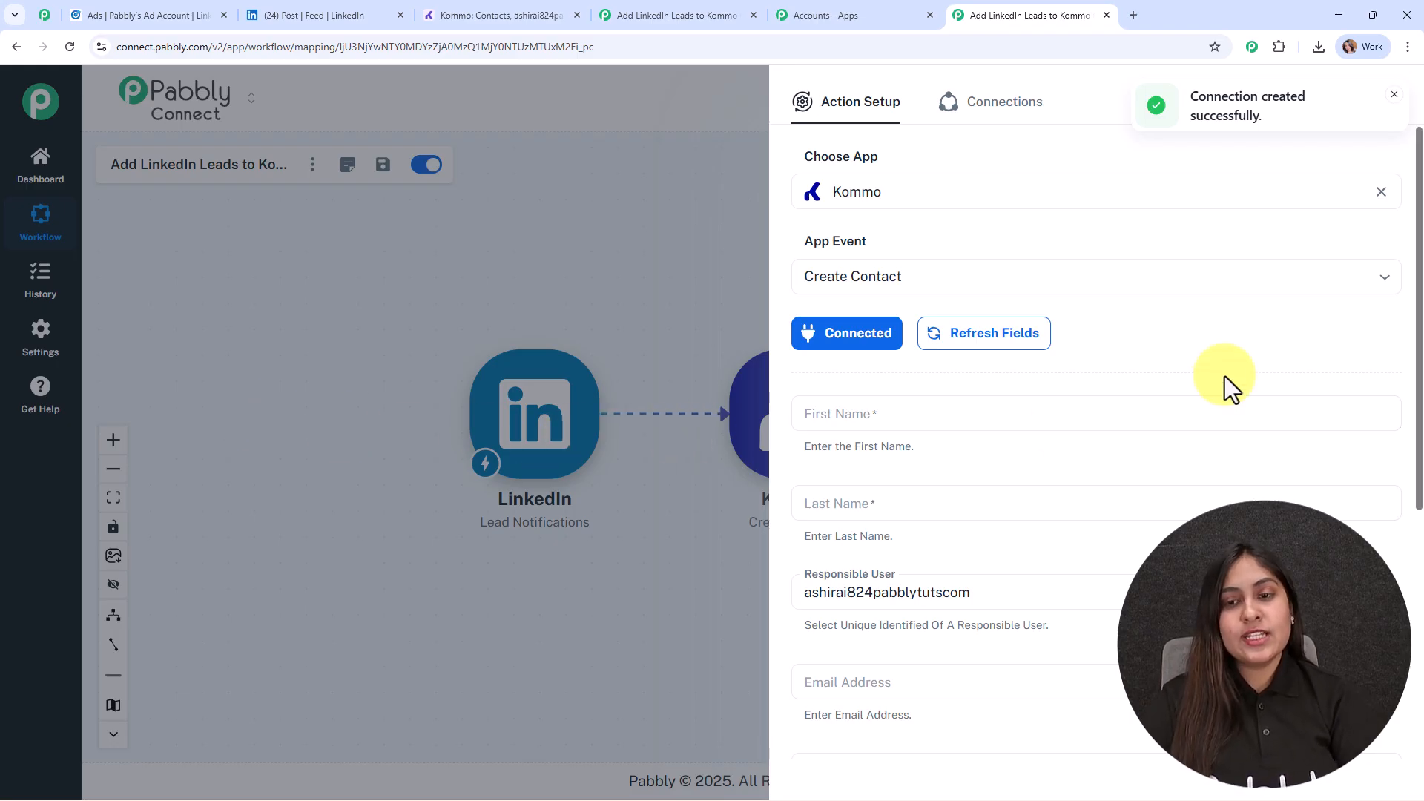
- Map the contact's First Name and Last Name to the res5 First name and res5 Last name values from LinkedIn: Lead Notifications
{"action": "scroll", "coordinate": [1240, 352], "scroll_direction": "down", "scroll_amount": 3}
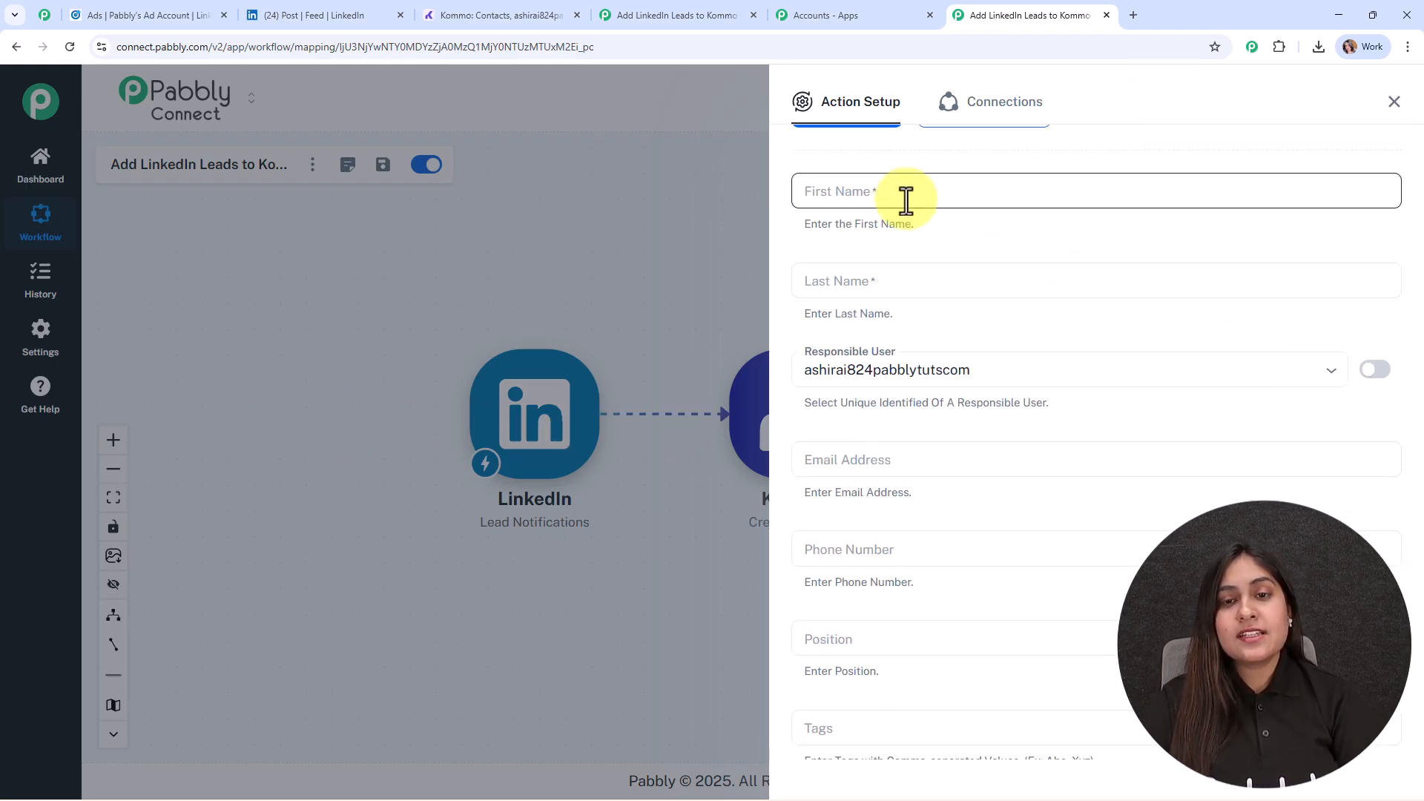
{"action": "left_click", "coordinate": [862, 199]}
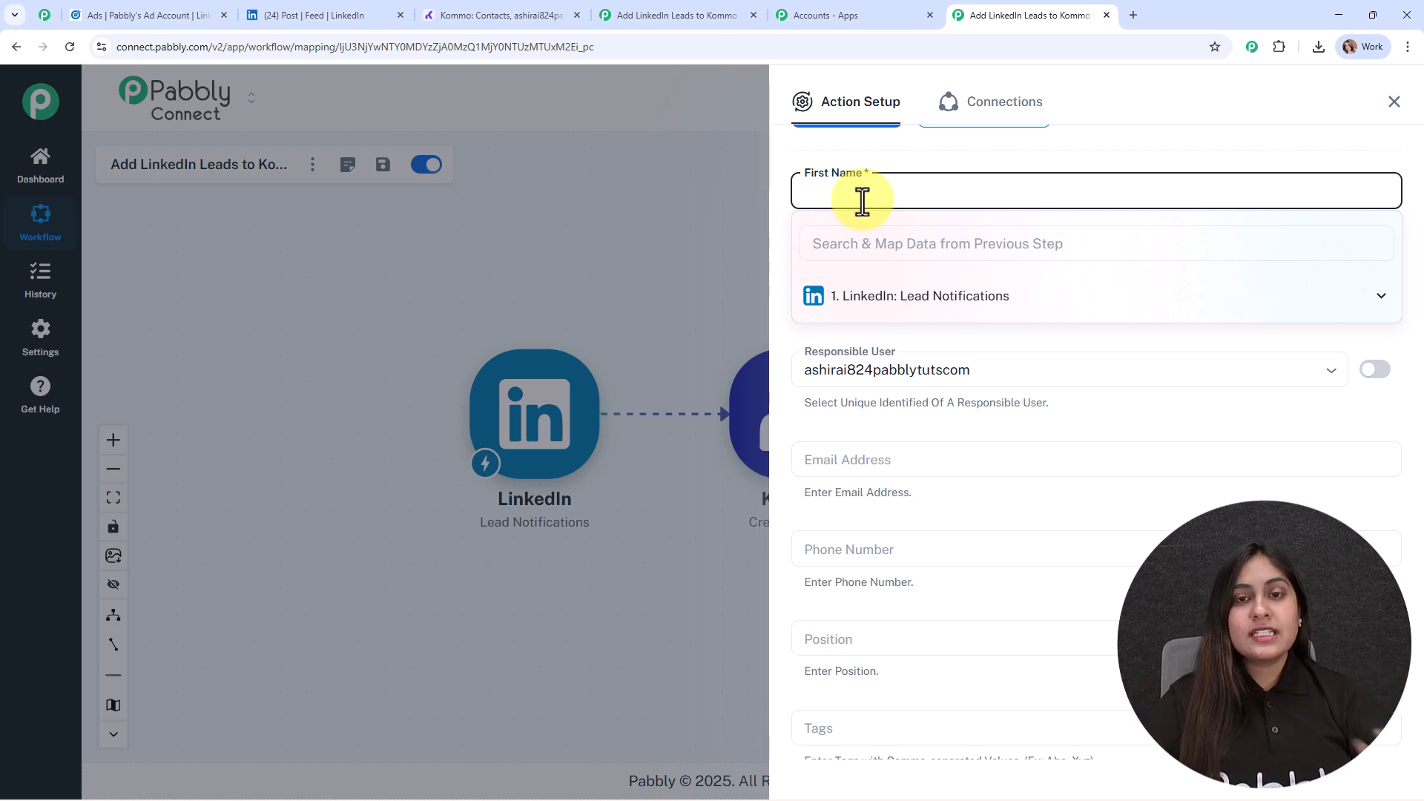
{"action": "left_click", "coordinate": [920, 298]}
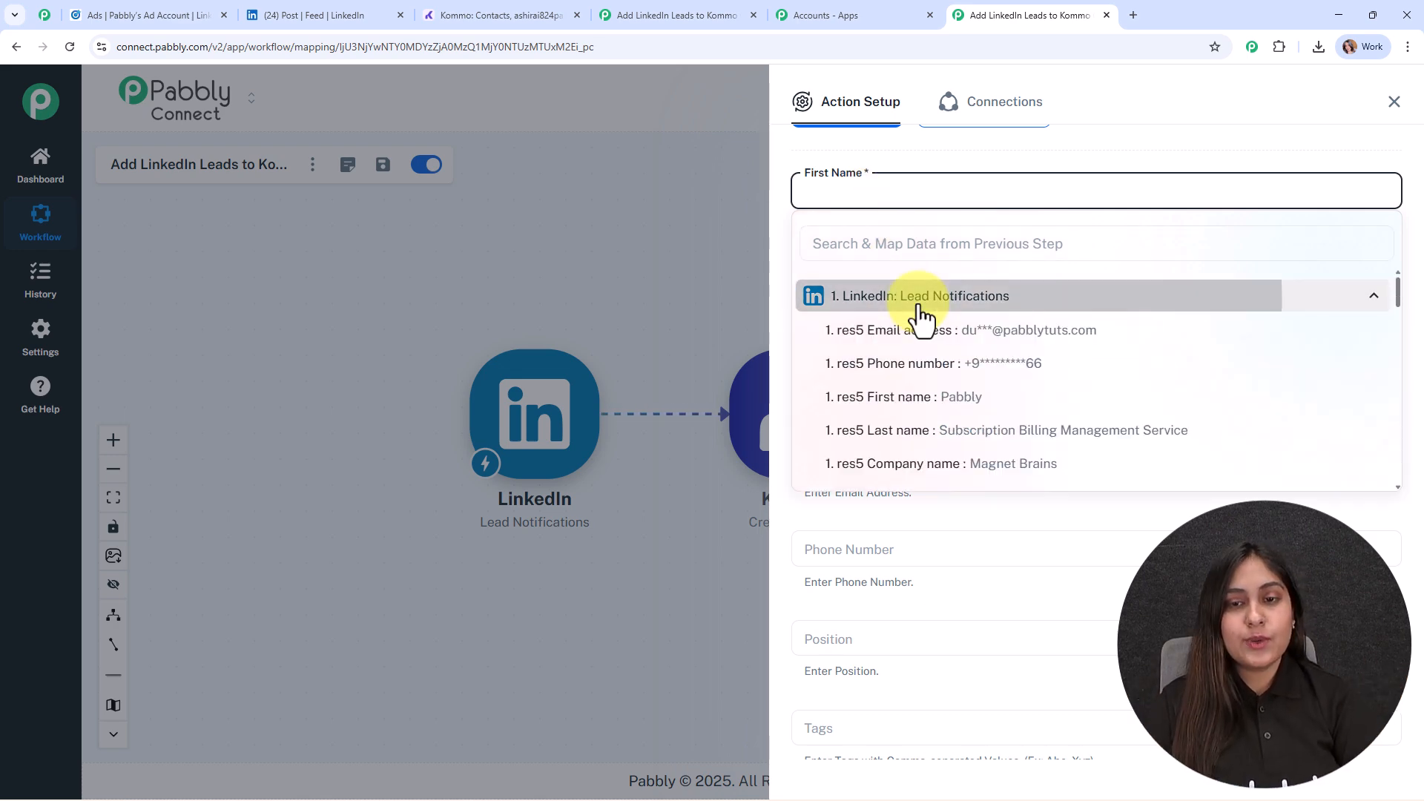
{"action": "left_click", "coordinate": [927, 404]}
{"action": "left_click", "coordinate": [613, 233]}
{"action": "left_click", "coordinate": [834, 282]}
{"action": "left_click", "coordinate": [855, 393]}
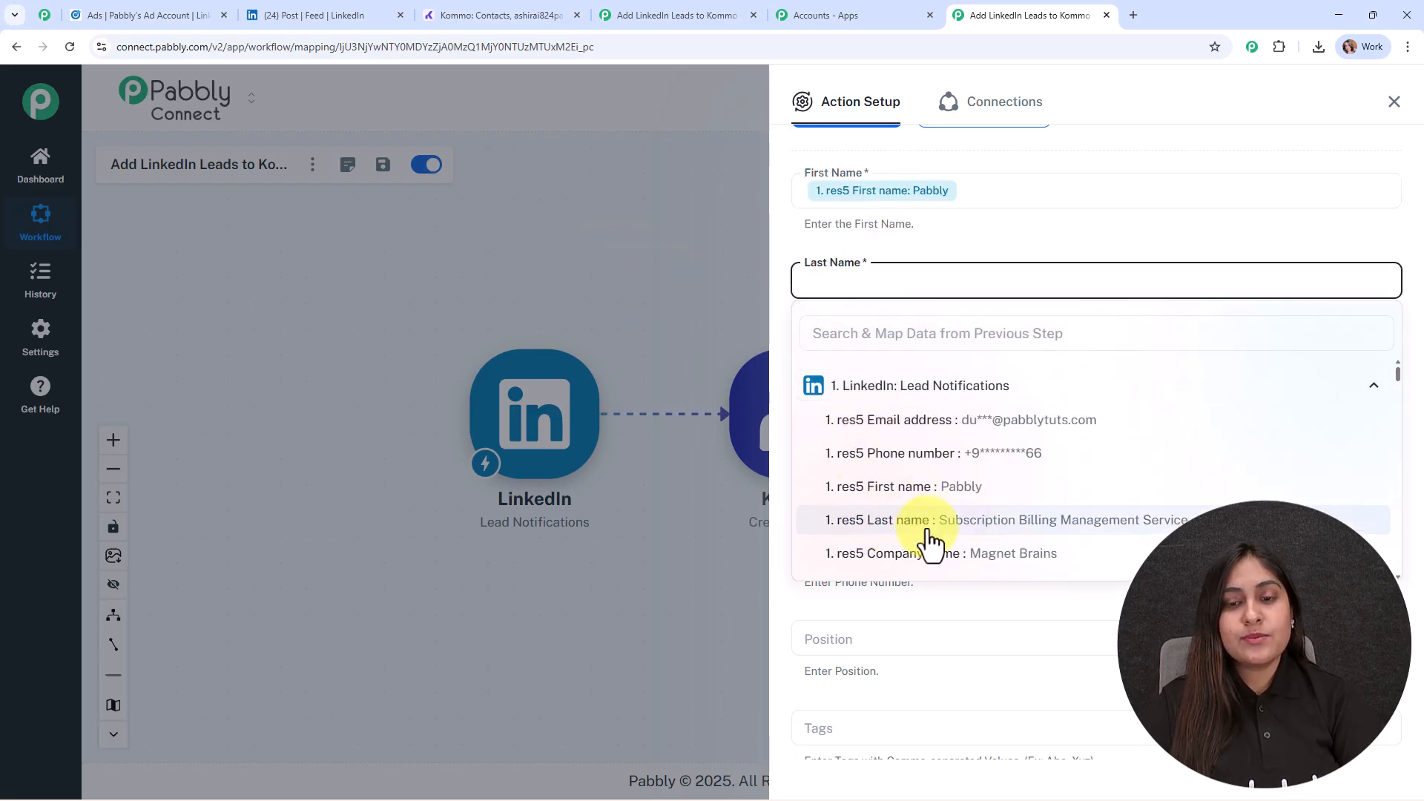
{"action": "left_click", "coordinate": [925, 541]}
{"action": "left_click", "coordinate": [660, 309]}
- Map the contact's Email Address and Phone Number to the res5 Email address and res5 Phone number values from the LinkedIn trigger
{"action": "scroll", "coordinate": [1068, 364], "scroll_direction": "down", "scroll_amount": 1}
{"action": "scroll", "coordinate": [1068, 364], "scroll_direction": "down", "scroll_amount": 1}
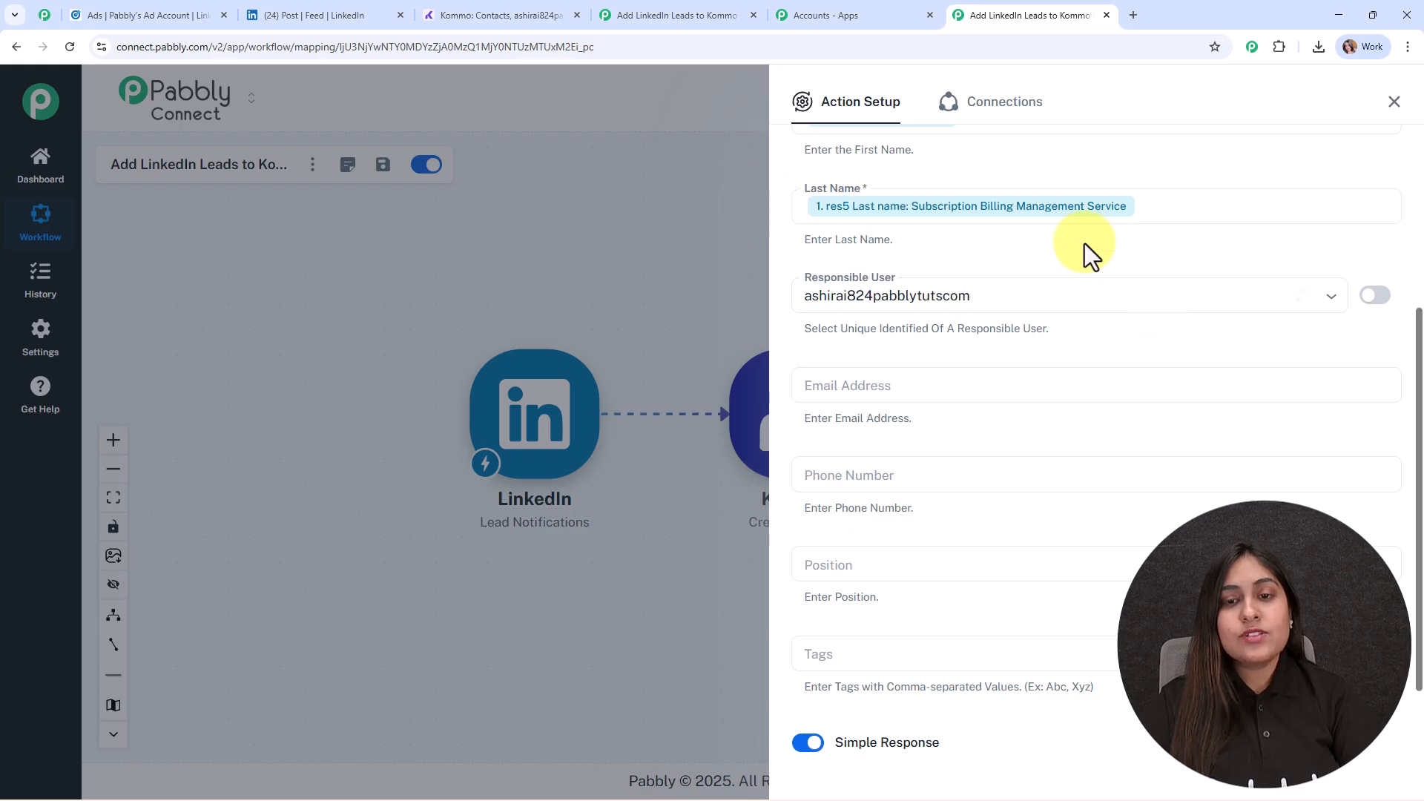
{"action": "scroll", "coordinate": [1062, 359], "scroll_direction": "down", "scroll_amount": 2}
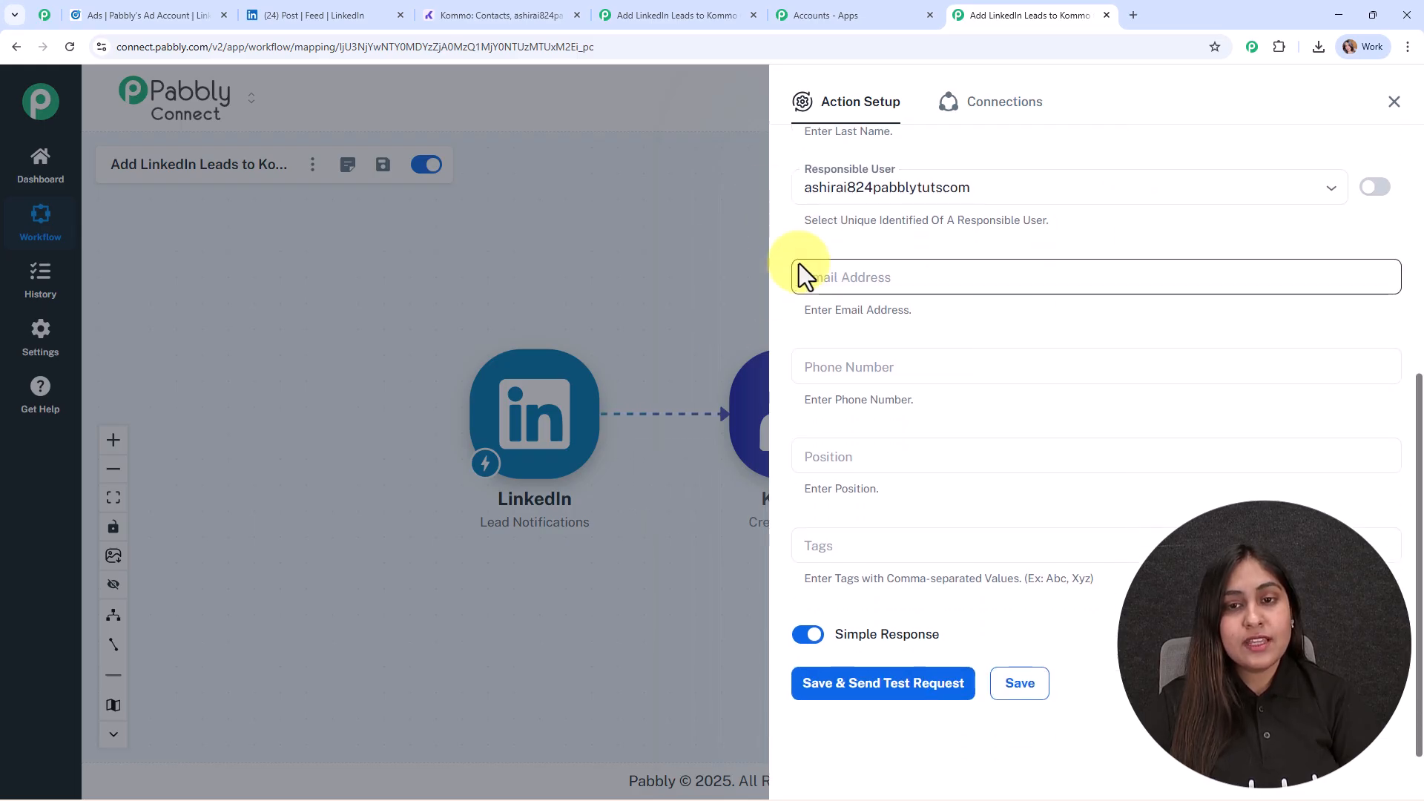
{"action": "left_click", "coordinate": [811, 279]}
{"action": "left_click", "coordinate": [885, 400]}
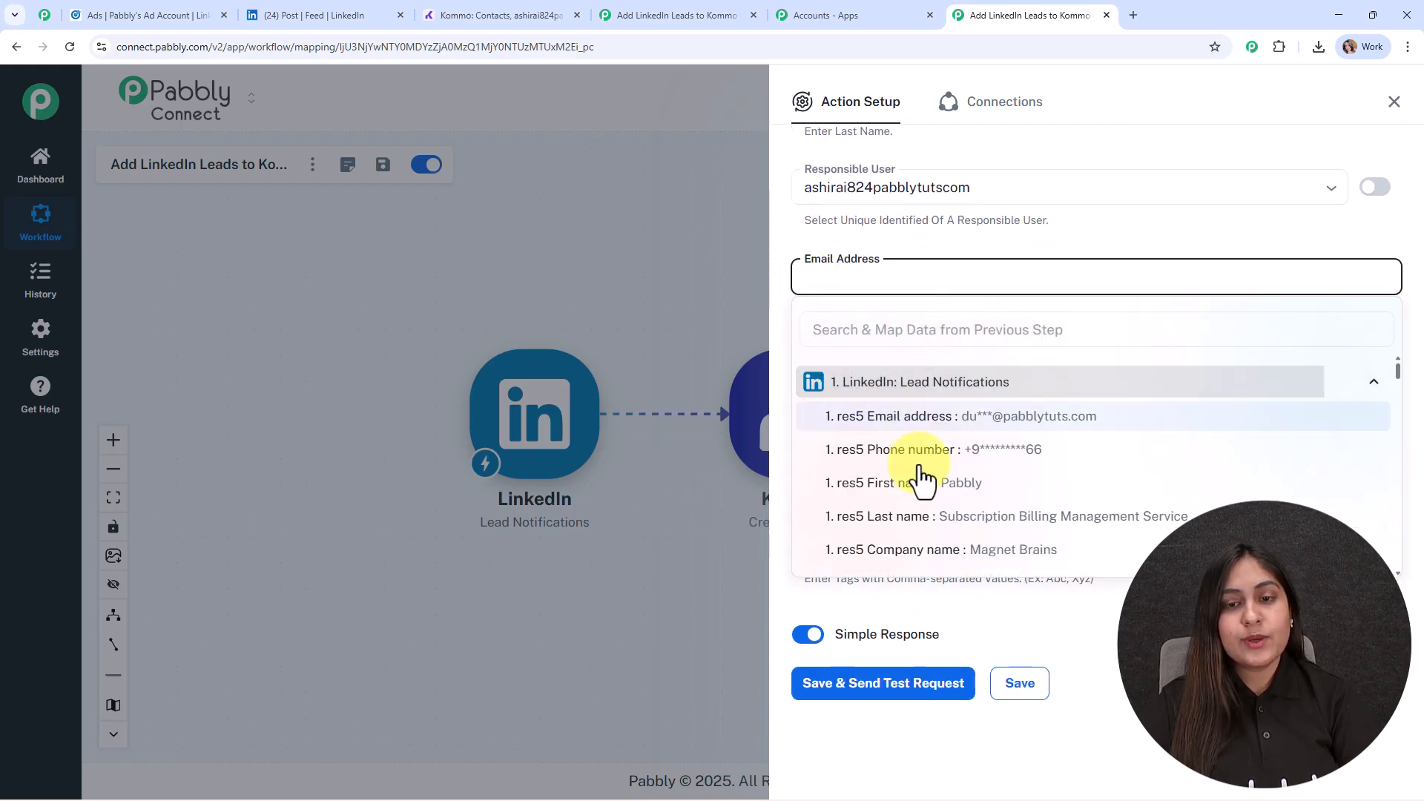
{"action": "left_click", "coordinate": [972, 415]}
{"action": "left_click", "coordinate": [753, 323]}
{"action": "left_click", "coordinate": [826, 368]}
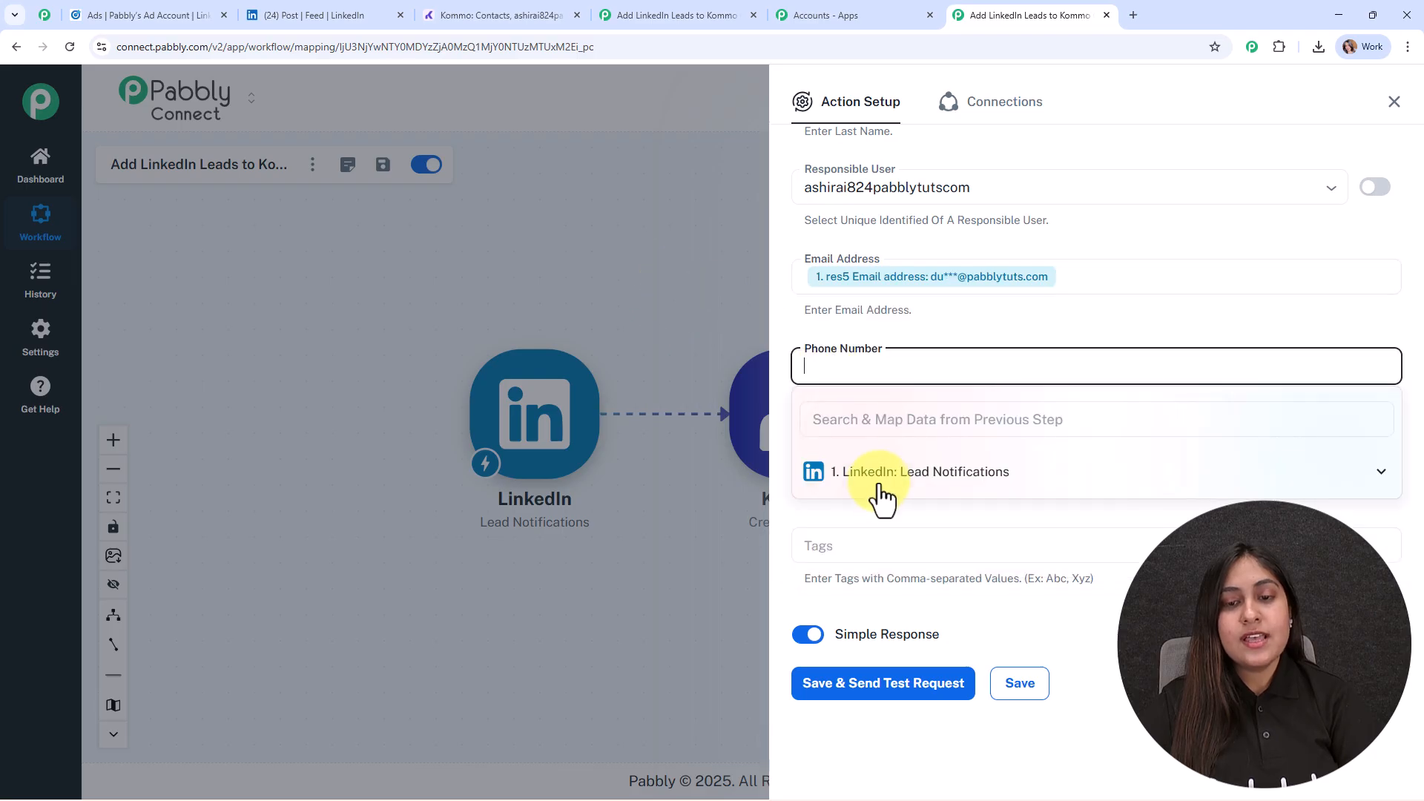
{"action": "left_click", "coordinate": [883, 478]}
{"action": "left_click", "coordinate": [964, 540]}
{"action": "left_click", "coordinate": [642, 305]}
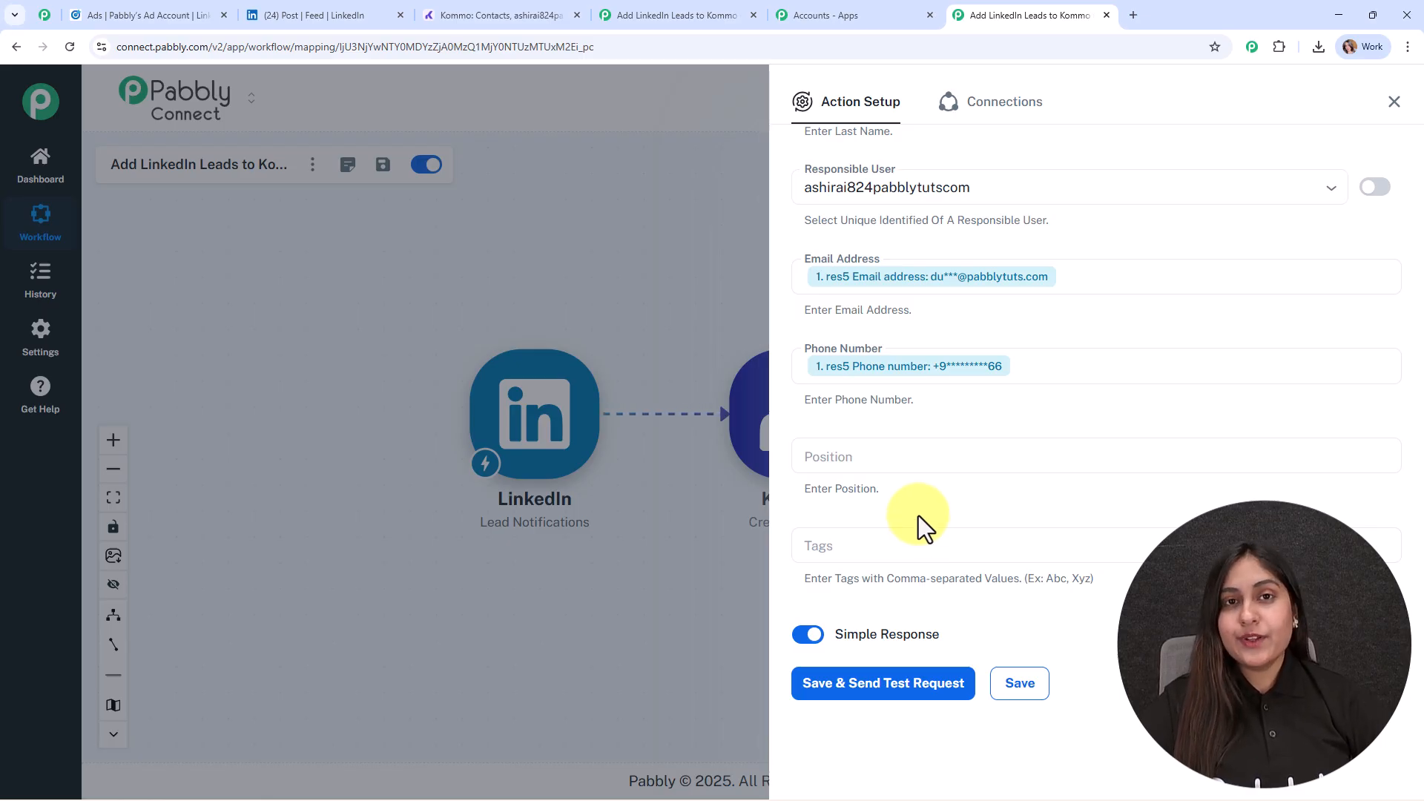
- Save the Kommo Create Contact action with a test request and close the action setup
{"action": "left_click", "coordinate": [871, 683]}
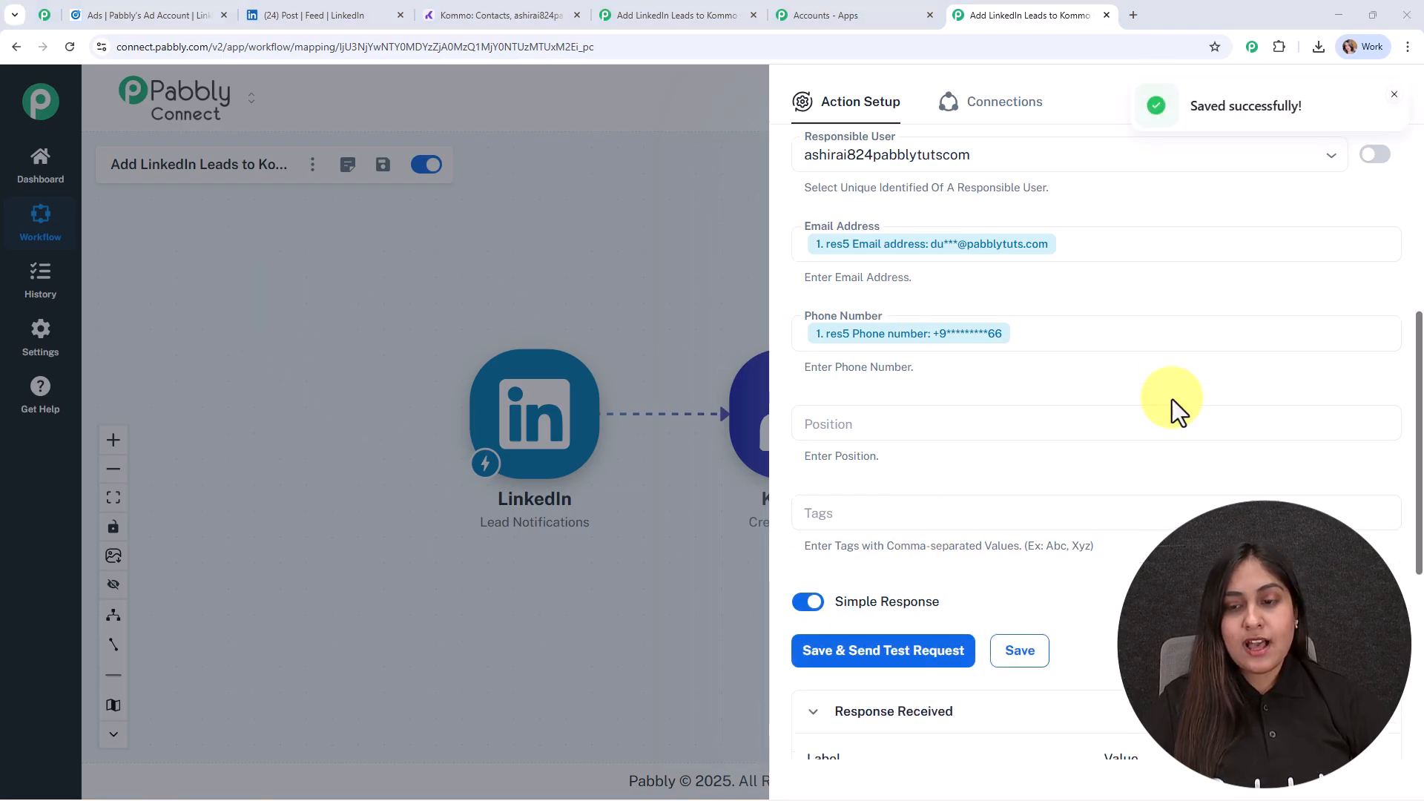
{"action": "left_click", "coordinate": [1393, 102]}
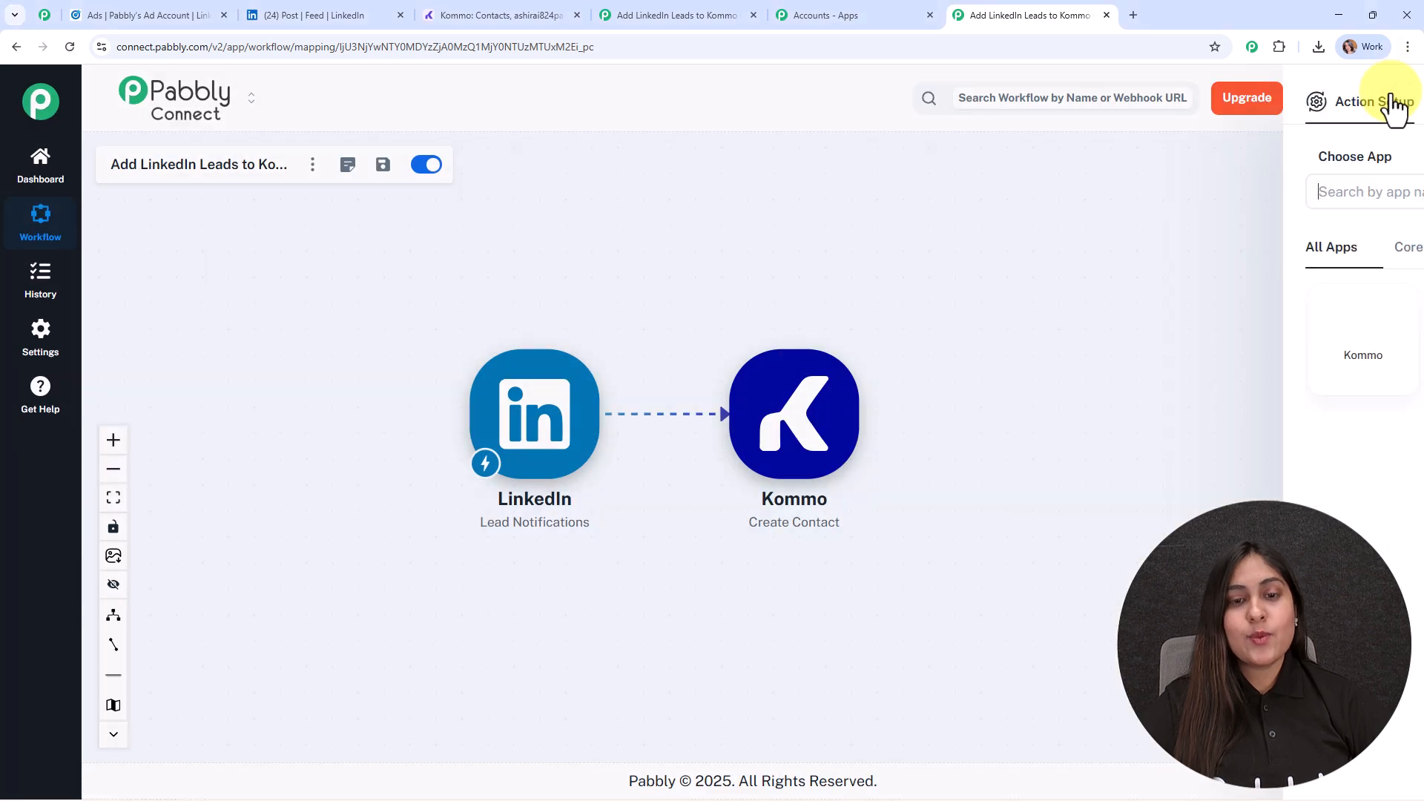
{"action": "left_click", "coordinate": [114, 440]}
{"action": "left_click", "coordinate": [113, 440]}
{"action": "left_click_drag", "start_coordinate": [738, 235], "coordinate": [831, 254]}
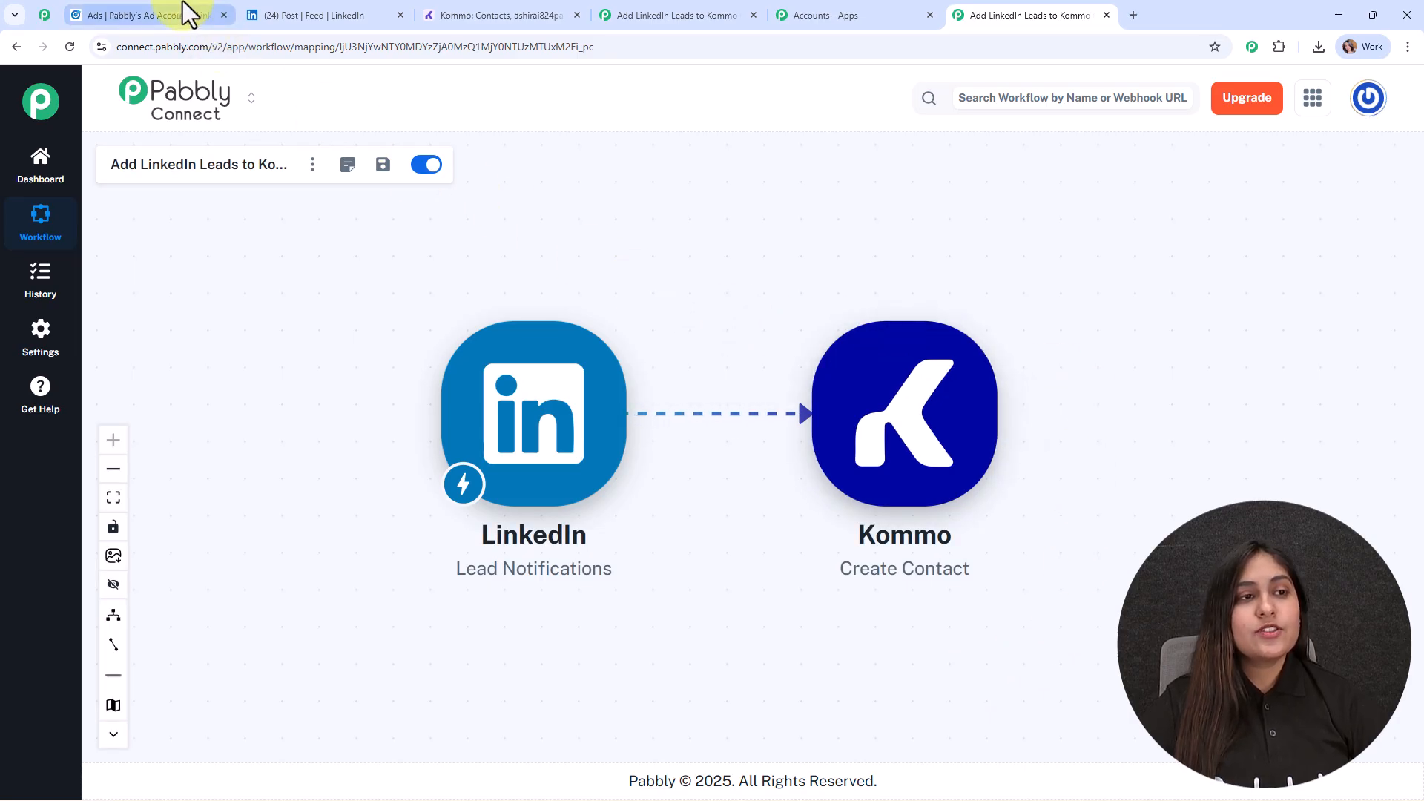
- Switch to the Kommo contacts page, reload it to check for the test contact's details, and return to the Pabbly Connect workflow
{"action": "left_click", "coordinate": [478, 15]}
{"action": "left_click", "coordinate": [70, 47]}
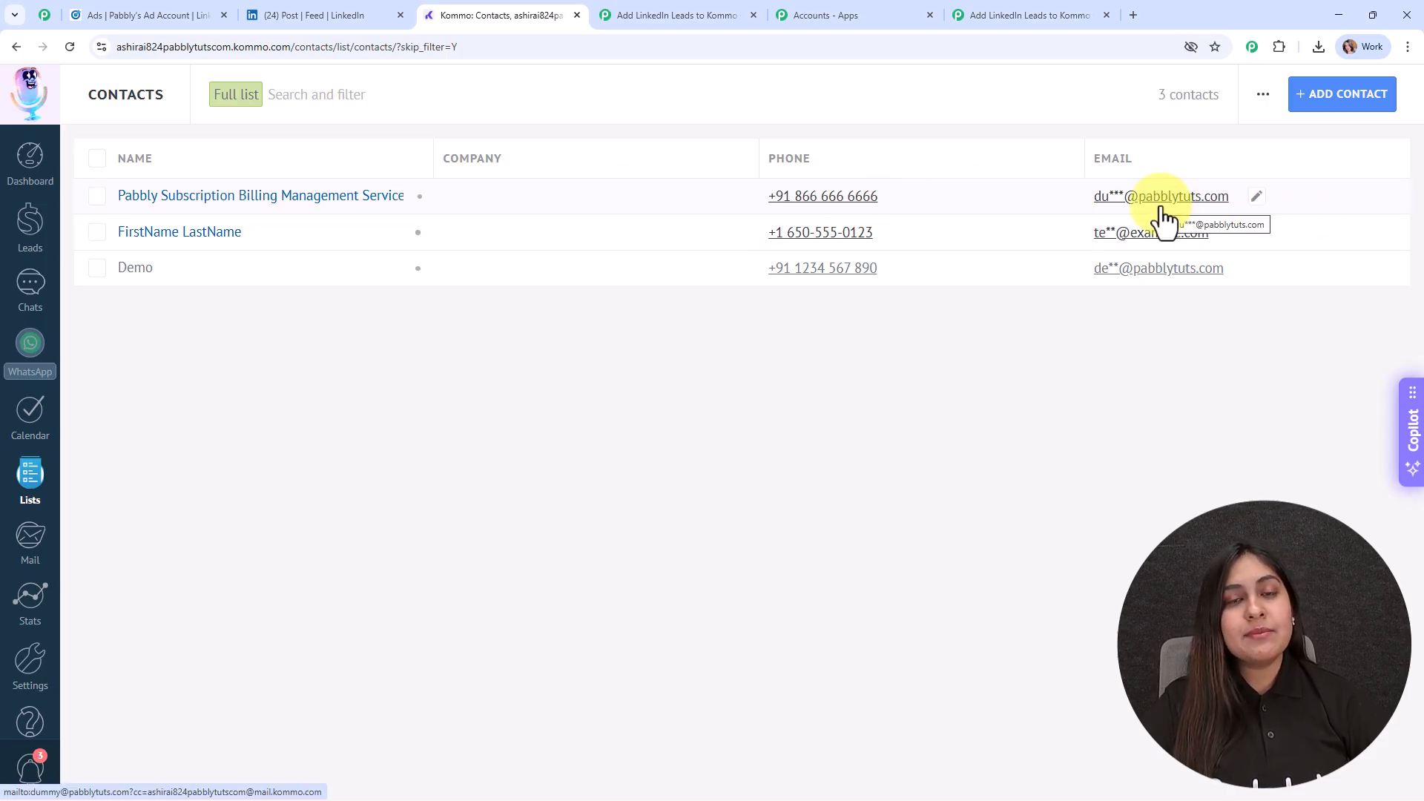
{"action": "left_click", "coordinate": [982, 8]}
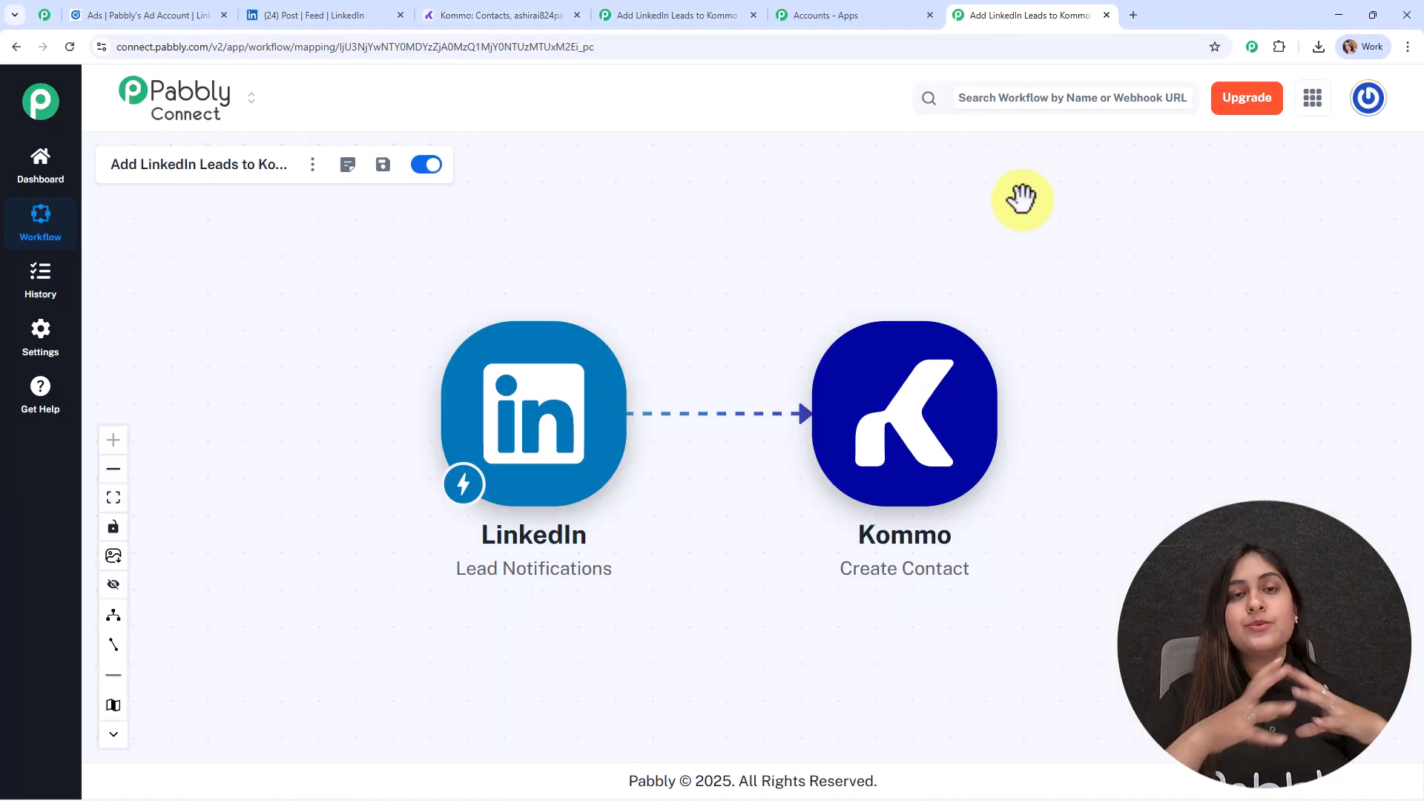